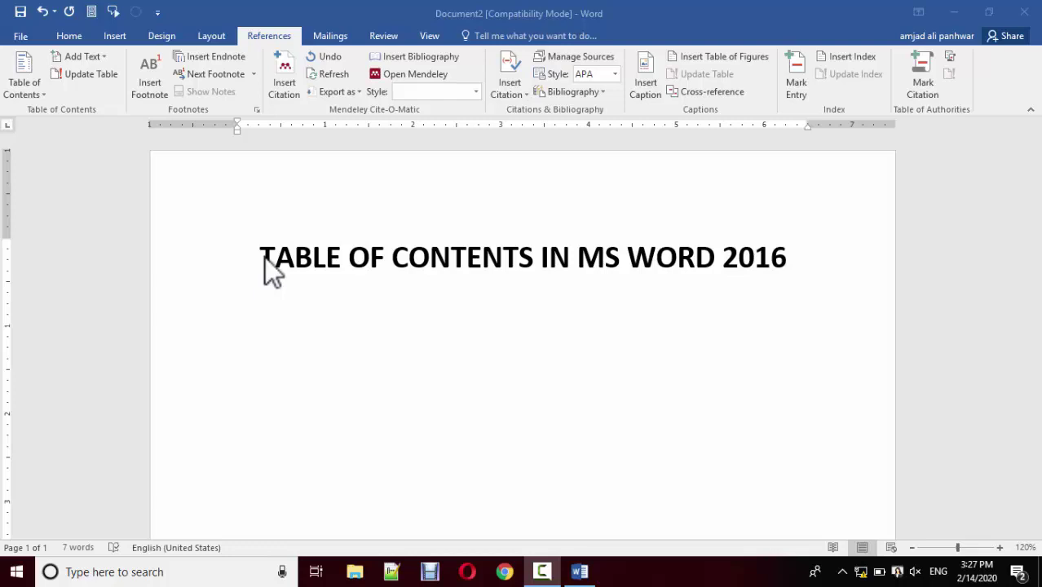
Delete the old title line and left-align the remaining empty line
{"action": "left_click", "coordinate": [307, 295]}
{"action": "left_click", "coordinate": [298, 297]}
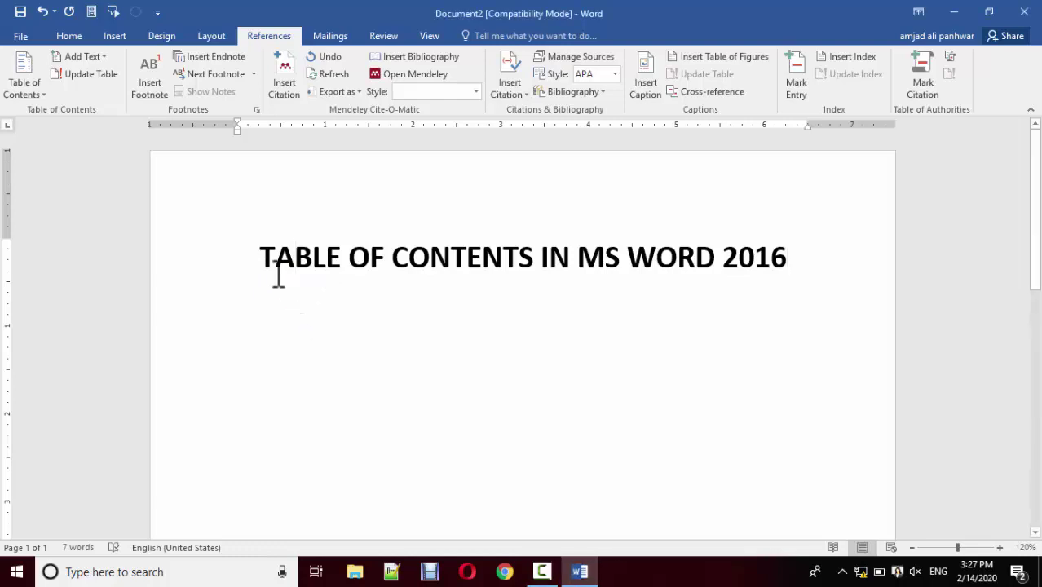
{"action": "left_click_drag", "start_coordinate": [262, 248], "coordinate": [804, 299]}
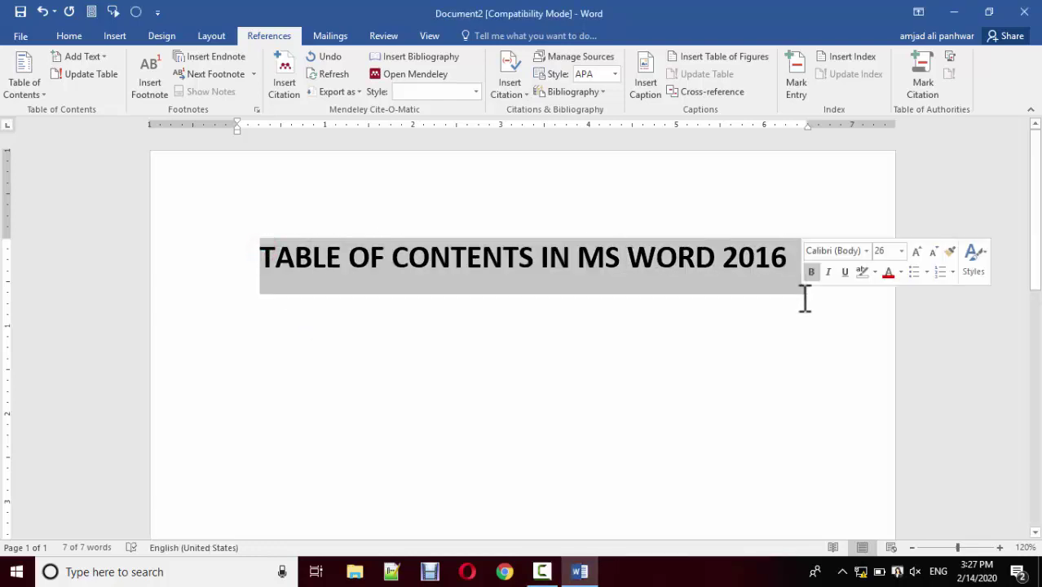
{"action": "key", "text": "Delete"}
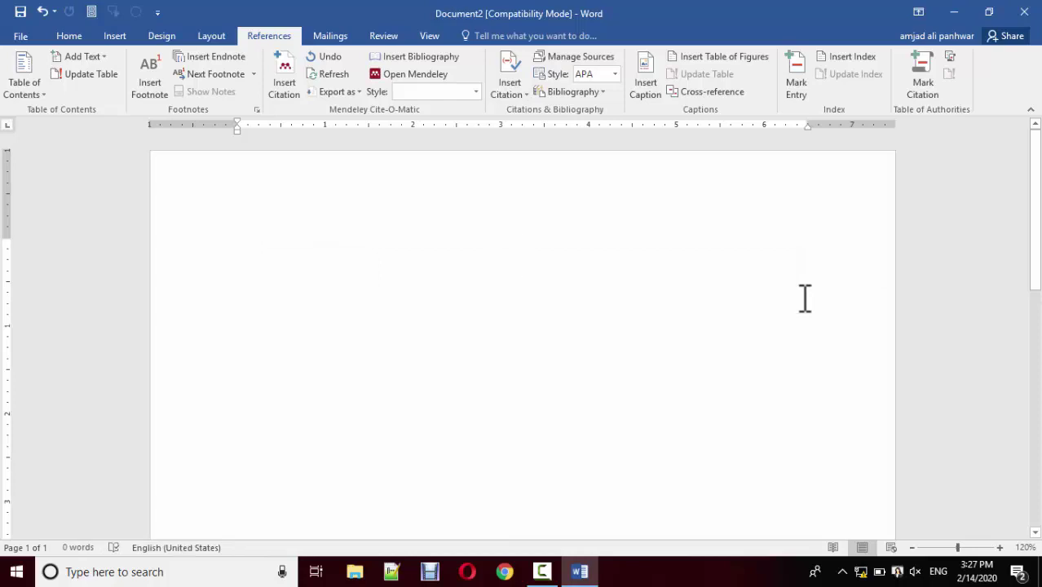
{"action": "key", "text": "ctrl+l"}
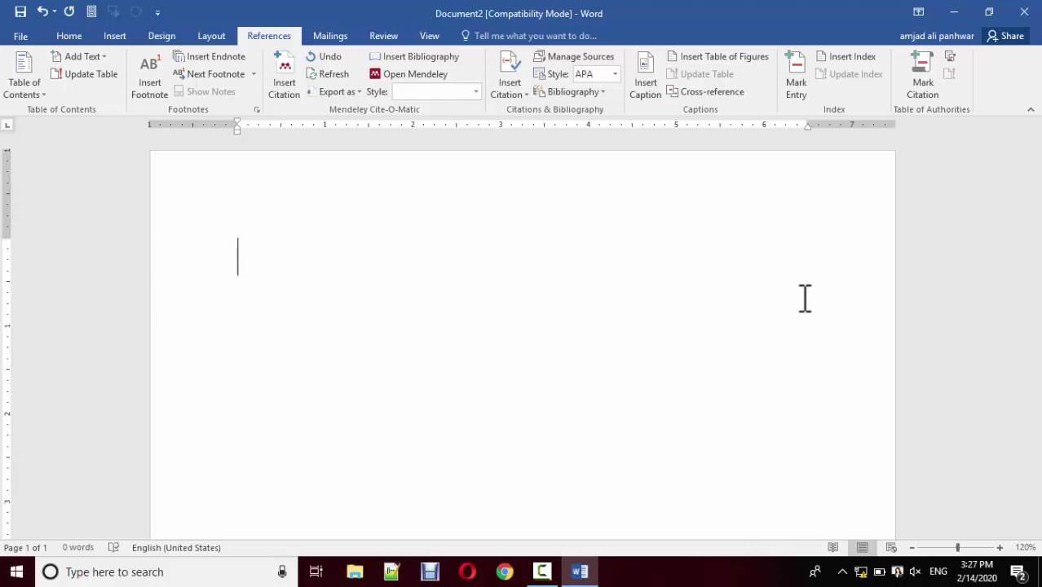
Type the headings INTRODUCTION and ABSTRACT on separate lines
{"action": "type", "text": "I"}
{"action": "type", "text": "NTOR"}
{"action": "key", "text": "BackSpace"}
{"action": "key", "text": "BackSpace"}
{"action": "type", "text": "RODU"}
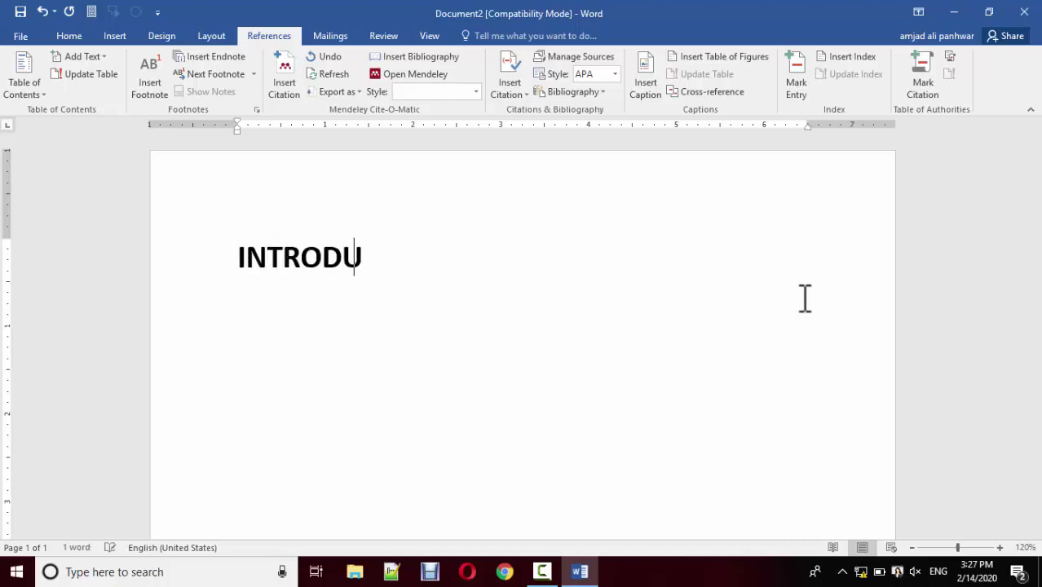
{"action": "type", "text": "CTION"}
{"action": "key", "text": "Return"}
{"action": "key", "text": "BackSpace"}
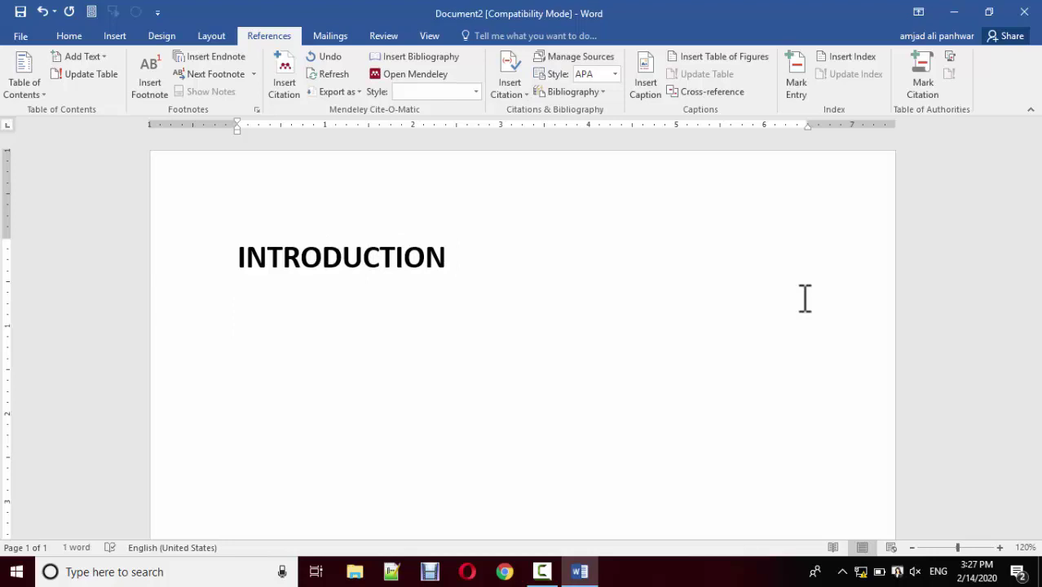
{"action": "type", "text": "ABST"}
{"action": "key", "text": "BackSpace"}
{"action": "type", "text": "STRA"}
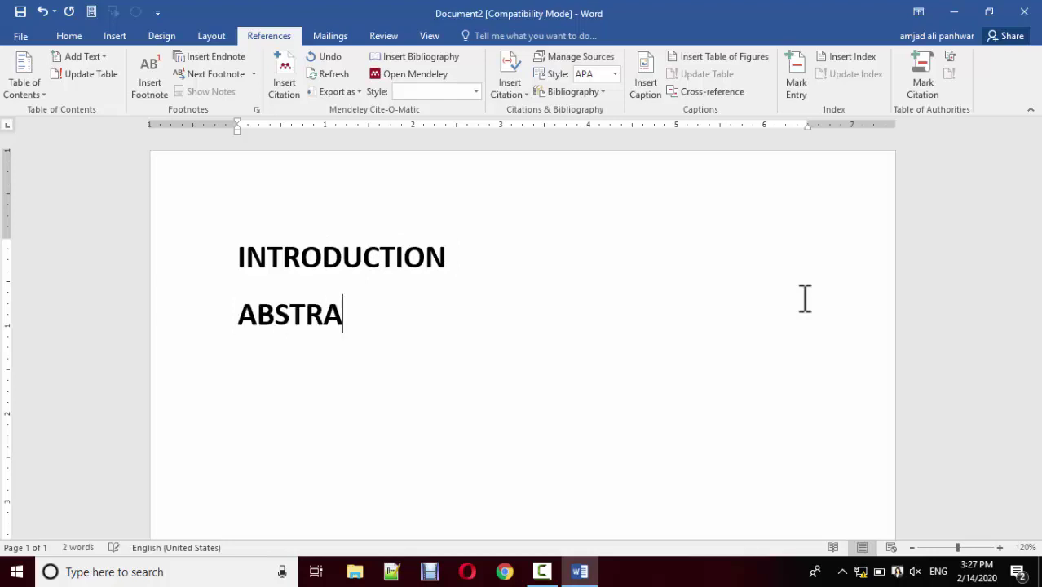
{"action": "type", "text": "CT"}
{"action": "key", "text": "Return"}
Add METHODLOGY and CONCULSION as the next two heading lines
{"action": "type", "text": "METHO"}
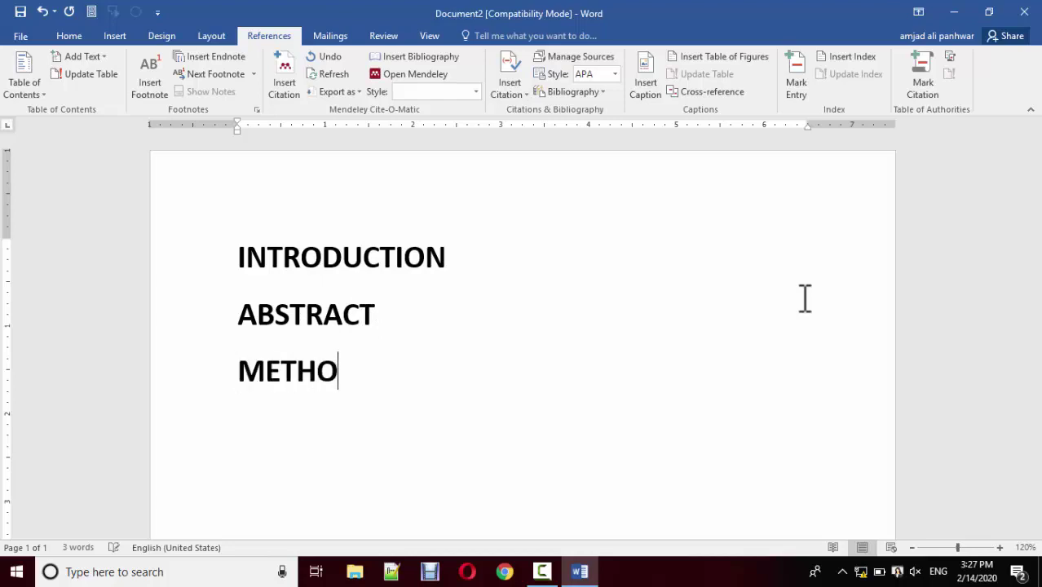
{"action": "type", "text": "DLOG"}
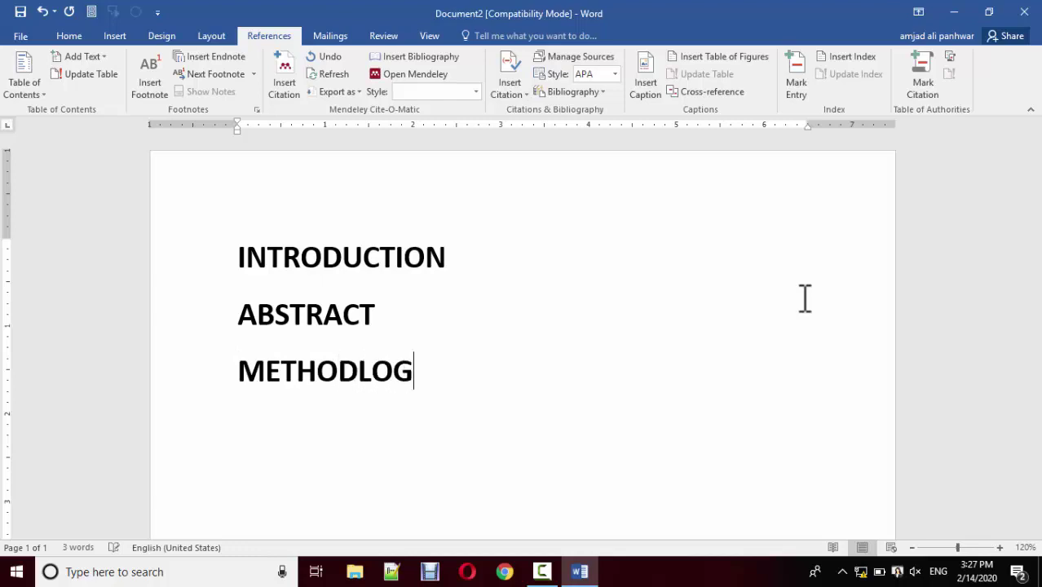
{"action": "type", "text": "Y"}
{"action": "key", "text": "Return"}
{"action": "type", "text": "O"}
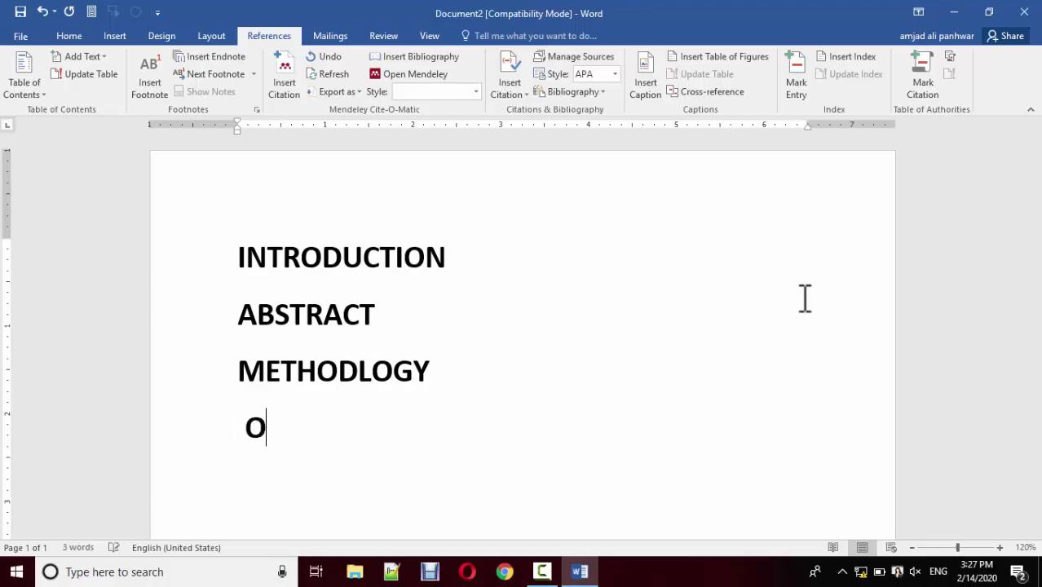
{"action": "type", "text": "N"}
{"action": "key", "text": "BackSpace"}
{"action": "key", "text": "BackSpace"}
{"action": "type", "text": "O"}
{"action": "key", "text": "BackSpace"}
{"action": "type", "text": "C"}
{"action": "type", "text": "ONCU"}
{"action": "key", "text": "BackSpace"}
{"action": "type", "text": "CU"}
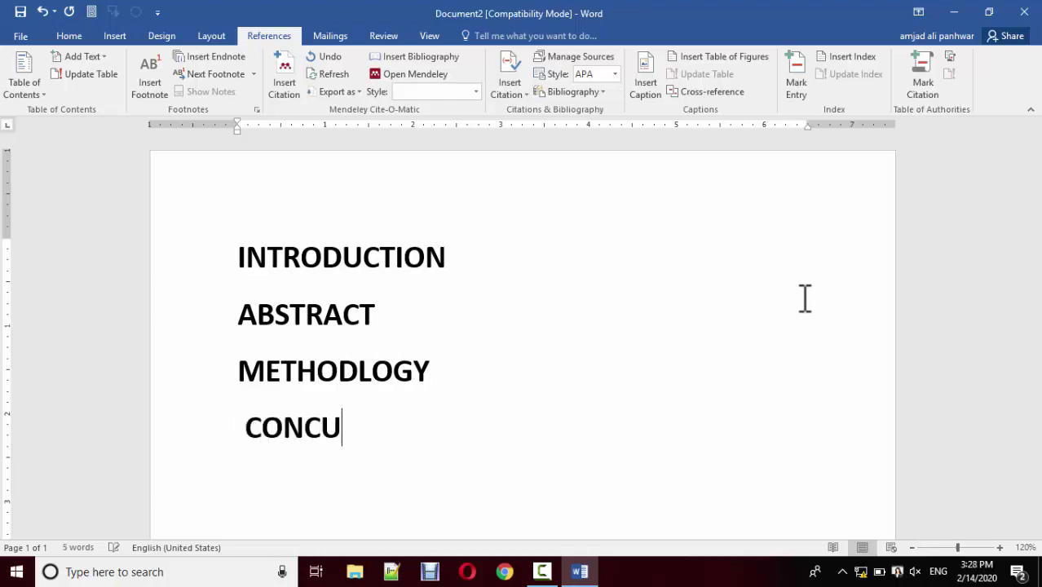
{"action": "type", "text": "LSION"}
{"action": "key", "text": "Return"}
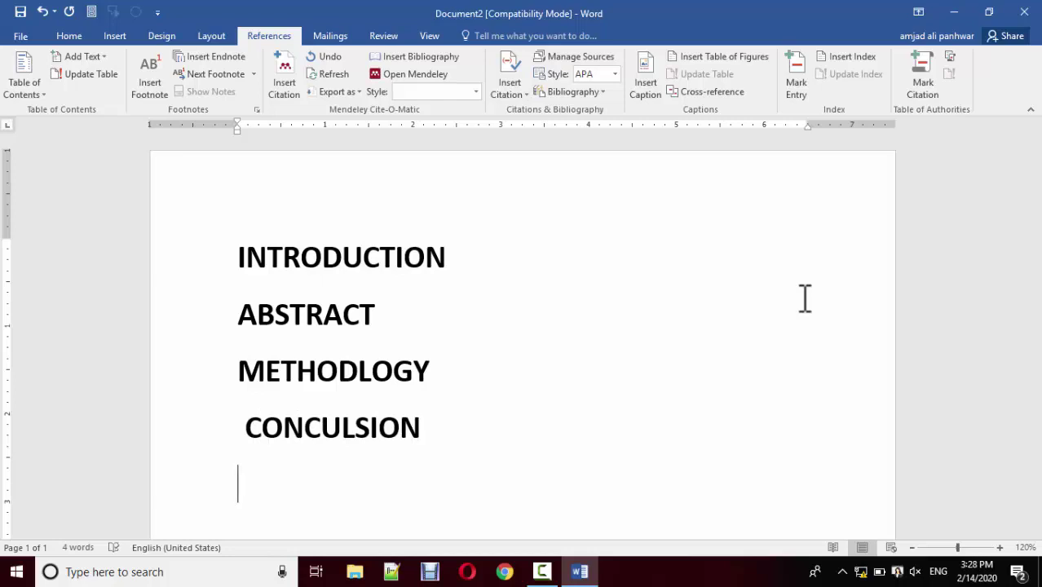
Fix the last heading's spelling to CONCLUSION by moving the U after the L
{"action": "left_click", "coordinate": [354, 422]}
{"action": "key", "text": "Left"}
{"action": "key", "text": "BackSpace"}
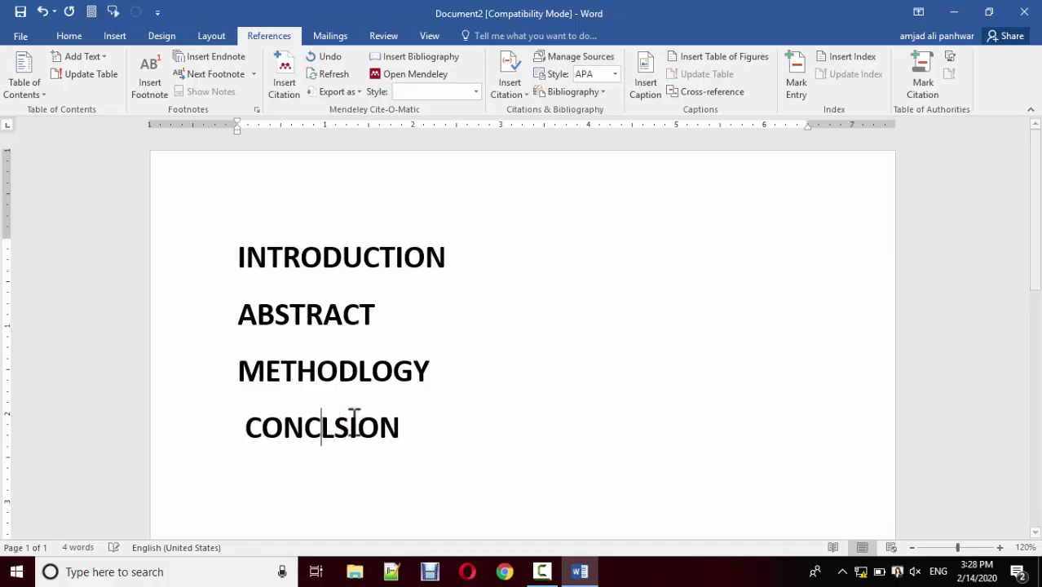
{"action": "key", "text": "Right"}
{"action": "type", "text": "U"}
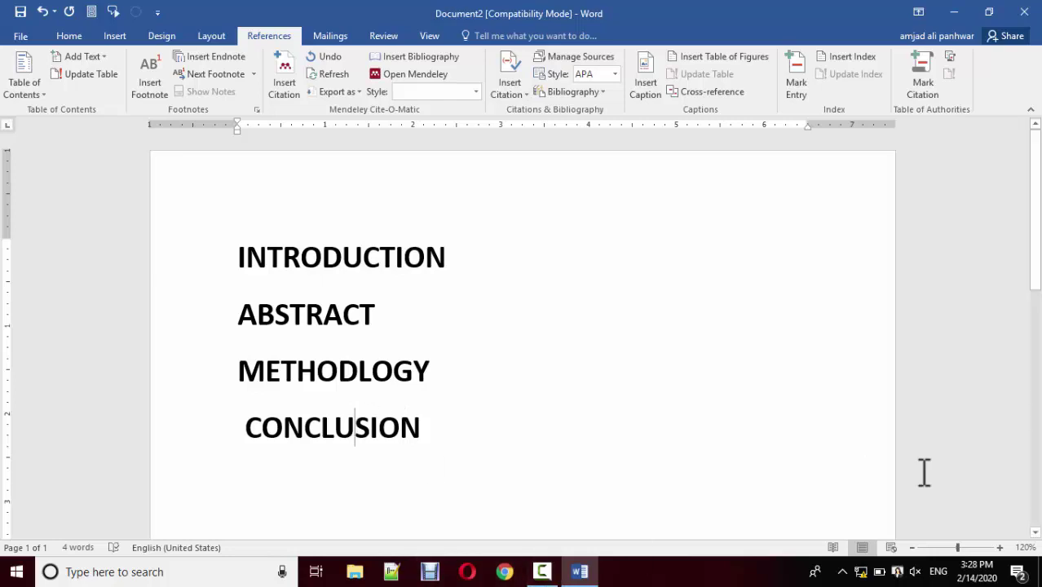
{"action": "left_click", "coordinate": [541, 572]}
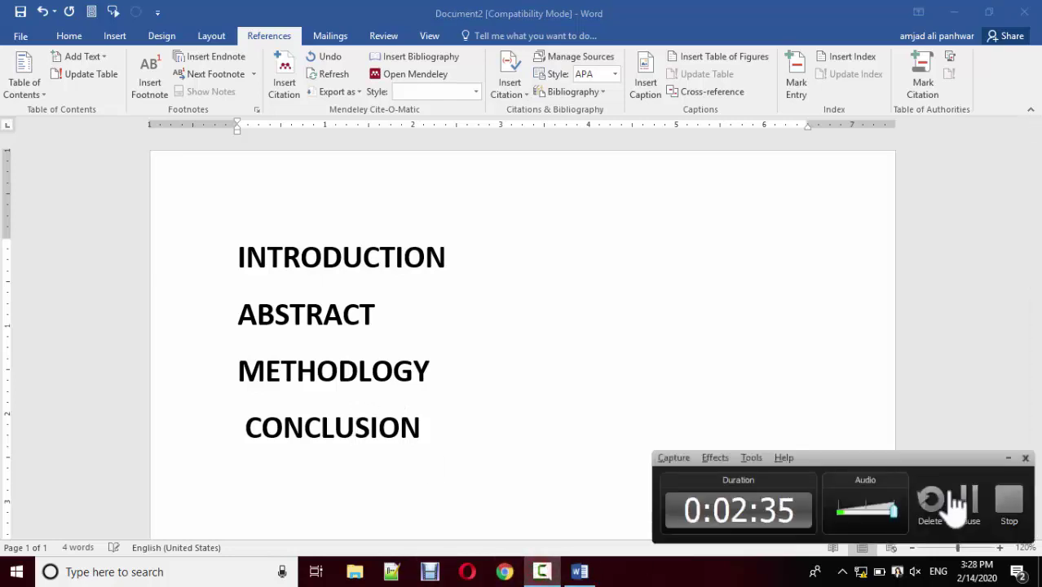
{"action": "left_click", "coordinate": [962, 497]}
{"action": "left_click", "coordinate": [516, 378]}
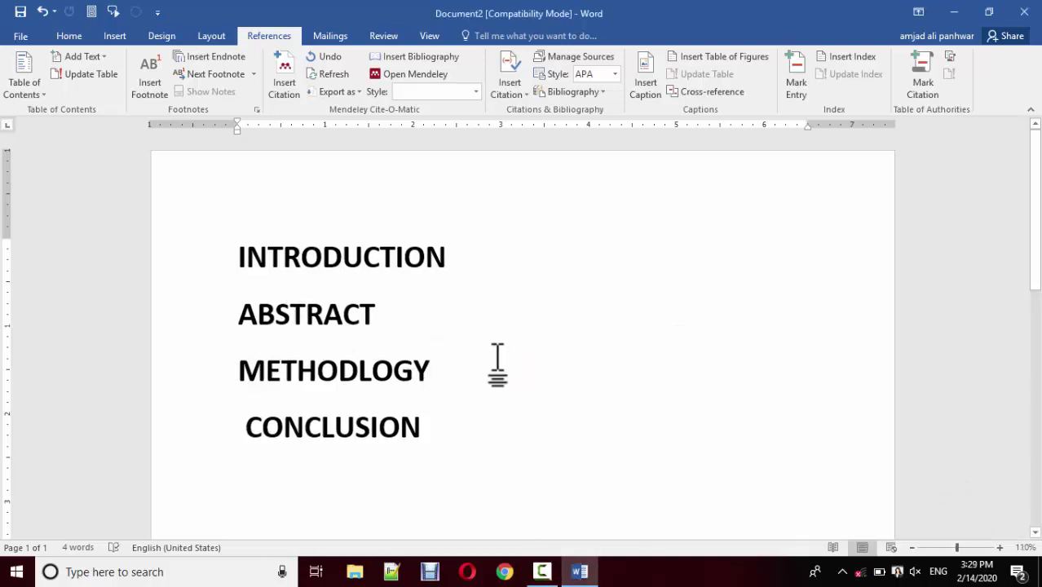
{"action": "scroll", "coordinate": [498, 363], "scroll_direction": "down", "scroll_amount": 2}
{"action": "scroll", "coordinate": [498, 363], "scroll_direction": "down", "scroll_amount": 2}
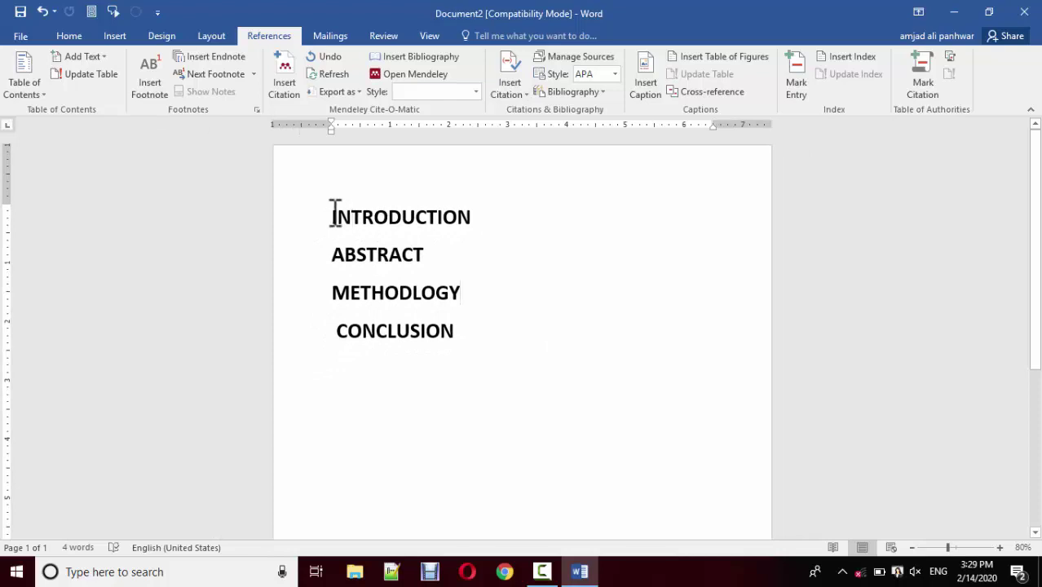
{"action": "mouse_move", "coordinate": [333, 213]}
{"action": "left_mouse_down"}
{"action": "mouse_move", "coordinate": [509, 239]}
{"action": "mouse_move", "coordinate": [522, 330]}
{"action": "left_mouse_up"}
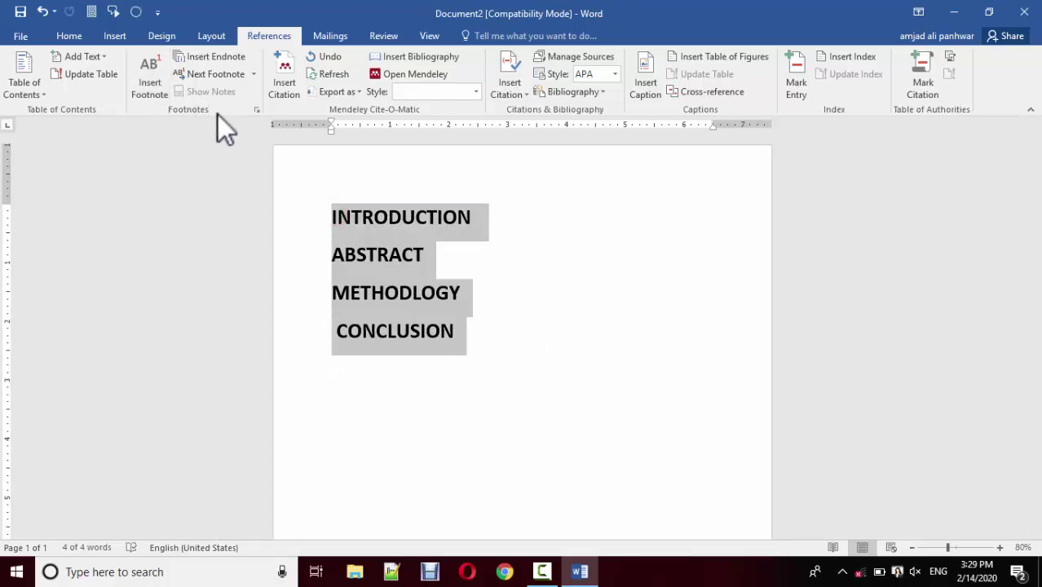
{"action": "left_click", "coordinate": [70, 37]}
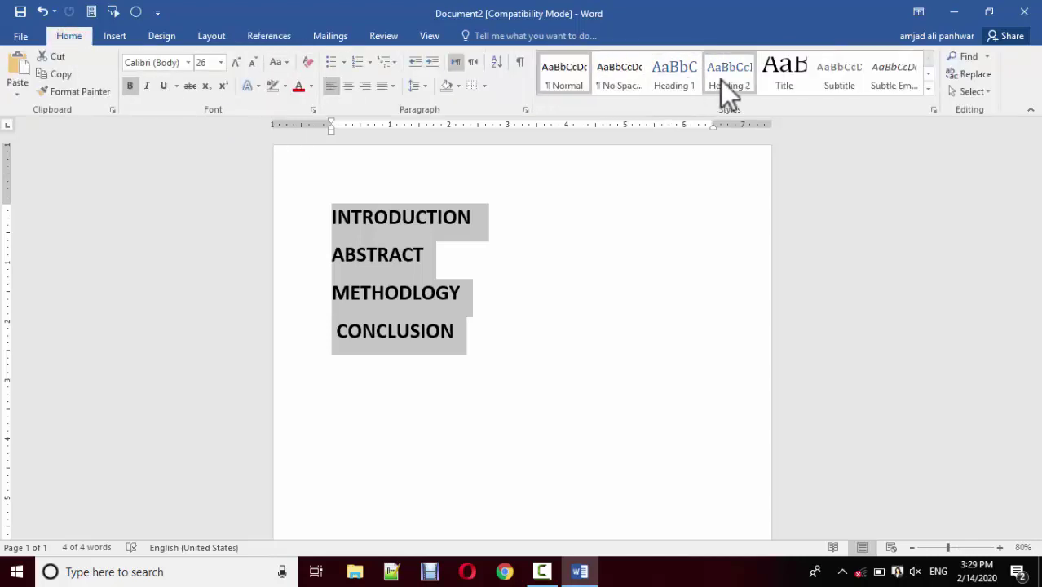
{"action": "left_click", "coordinate": [541, 276]}
{"action": "left_click_drag", "start_coordinate": [329, 213], "coordinate": [478, 331]}
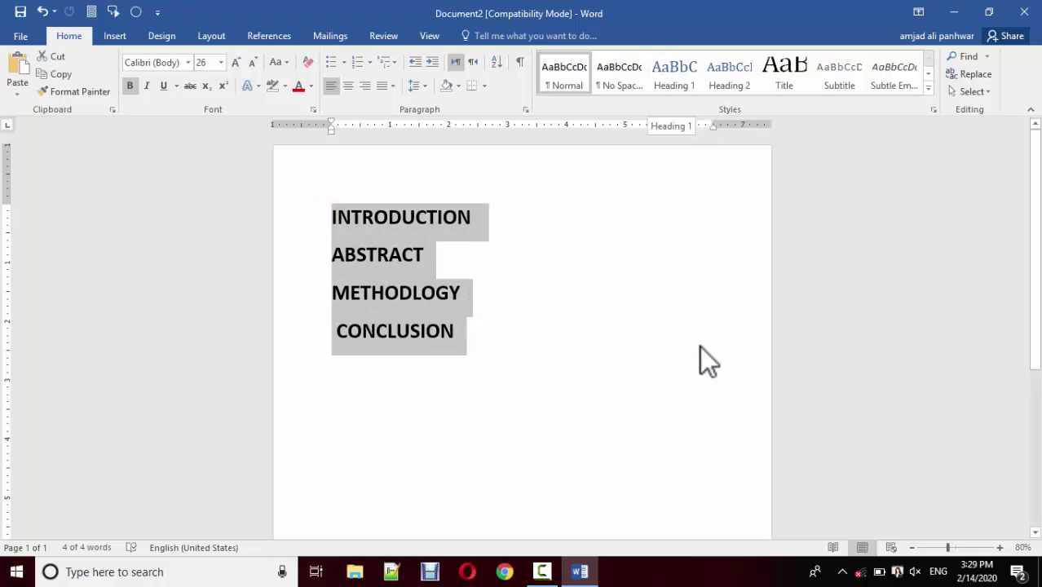
{"action": "left_click", "coordinate": [542, 571]}
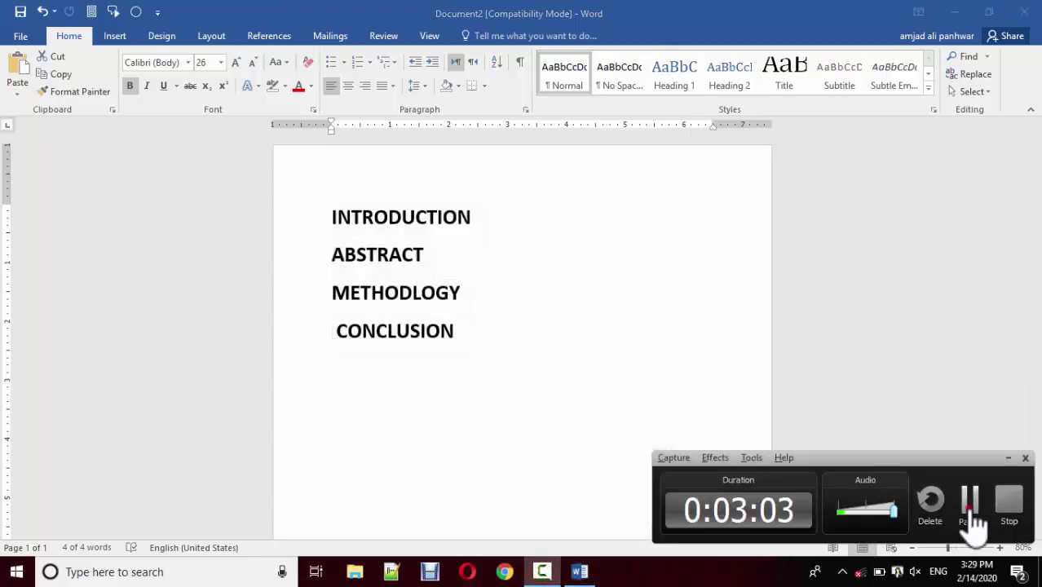
{"action": "left_click", "coordinate": [970, 526]}
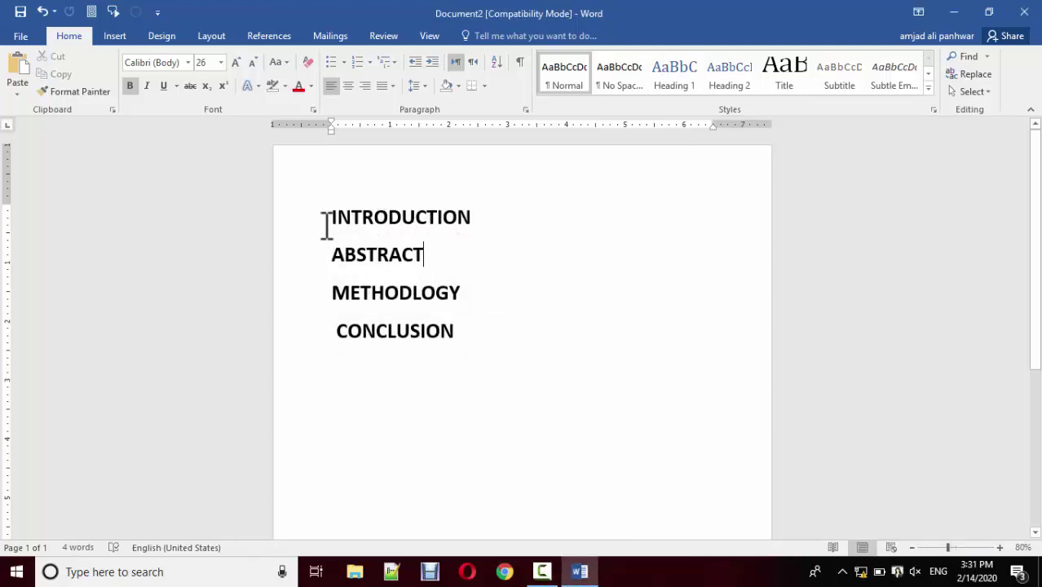
Insert Cloud and SMES as new lines directly under INTRODUCTION
{"action": "left_click_drag", "start_coordinate": [327, 213], "coordinate": [473, 216]}
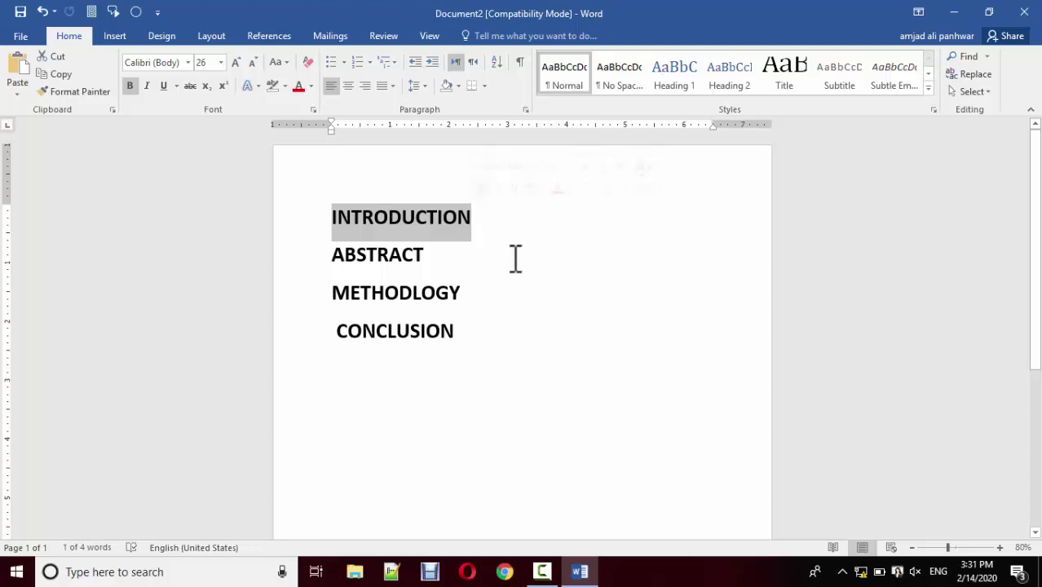
{"action": "left_click", "coordinate": [517, 245]}
{"action": "left_click", "coordinate": [482, 216]}
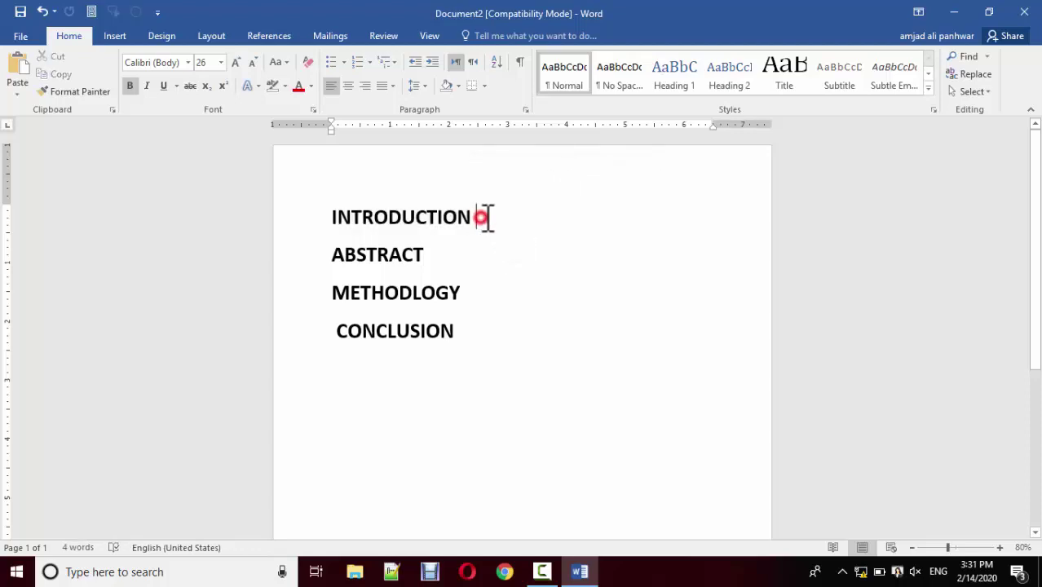
{"action": "key", "text": "Return"}
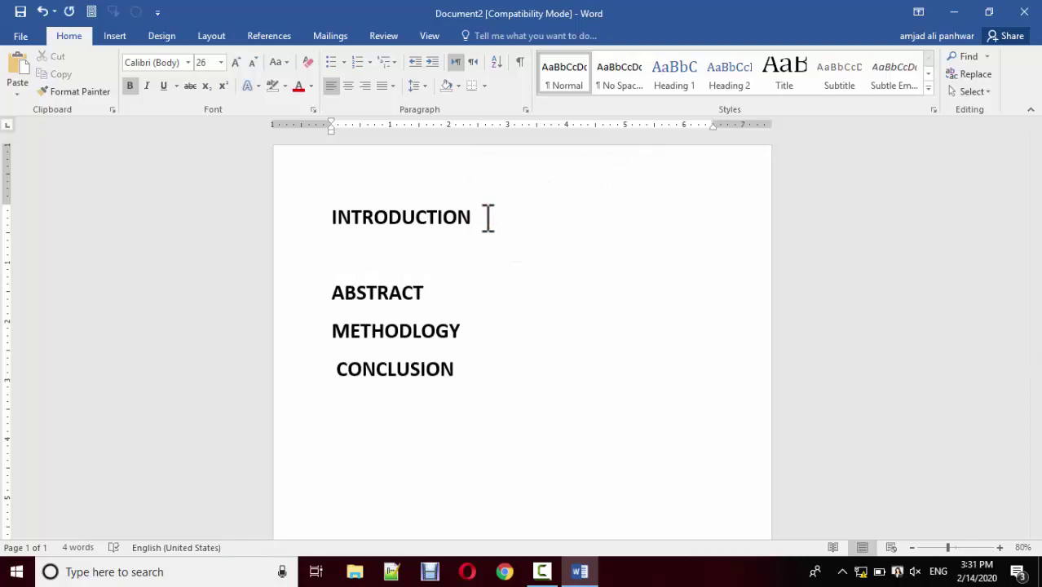
{"action": "type", "text": "cloud"}
{"action": "key", "text": "Return"}
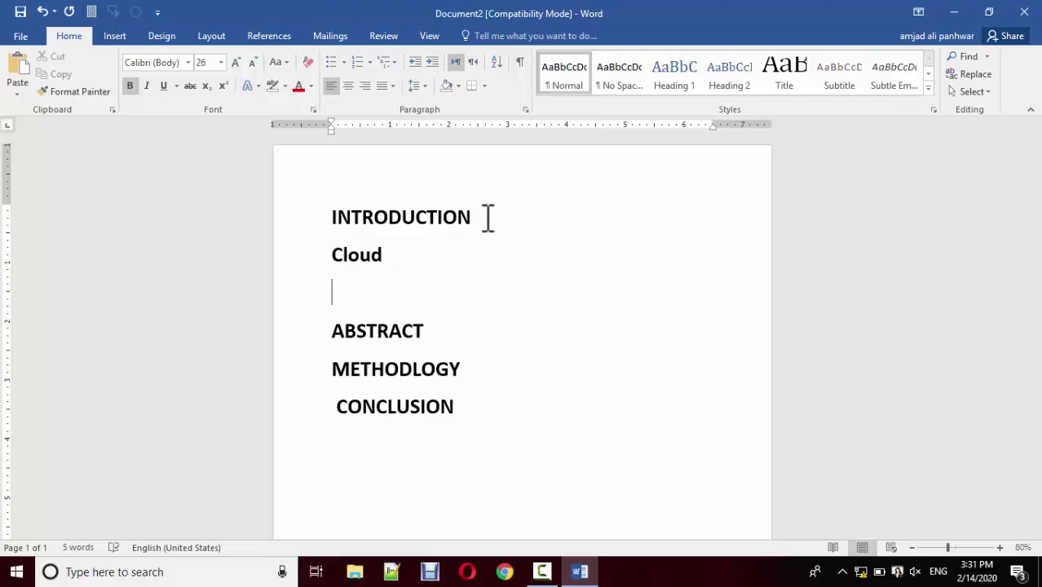
{"action": "type", "text": "smes"}
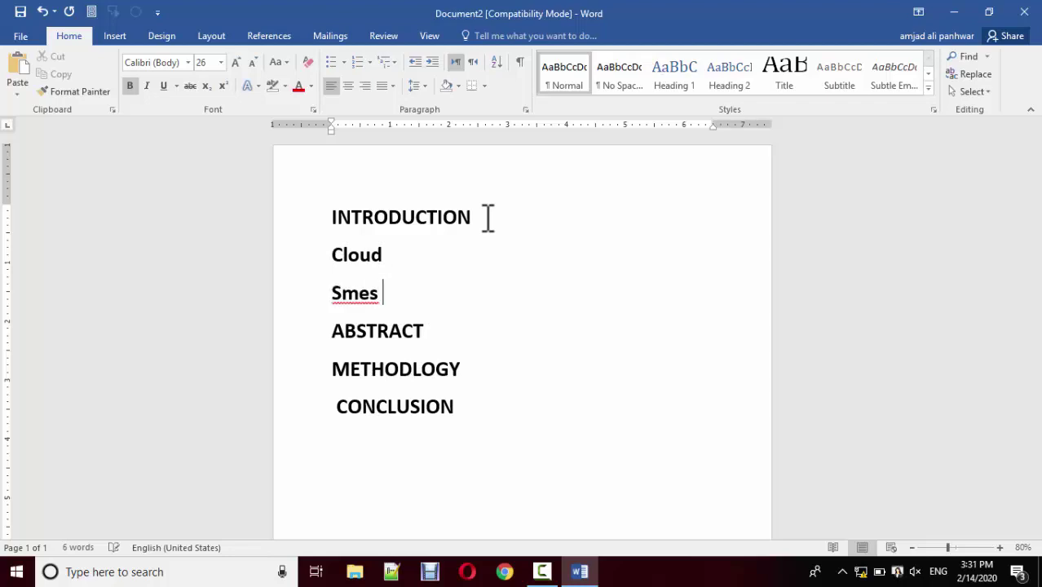
{"action": "key", "text": "BackSpace"}
{"action": "key", "text": "BackSpace"}
{"action": "key", "text": "BackSpace"}
{"action": "key", "text": "BackSpace"}
{"action": "type", "text": "MES"}
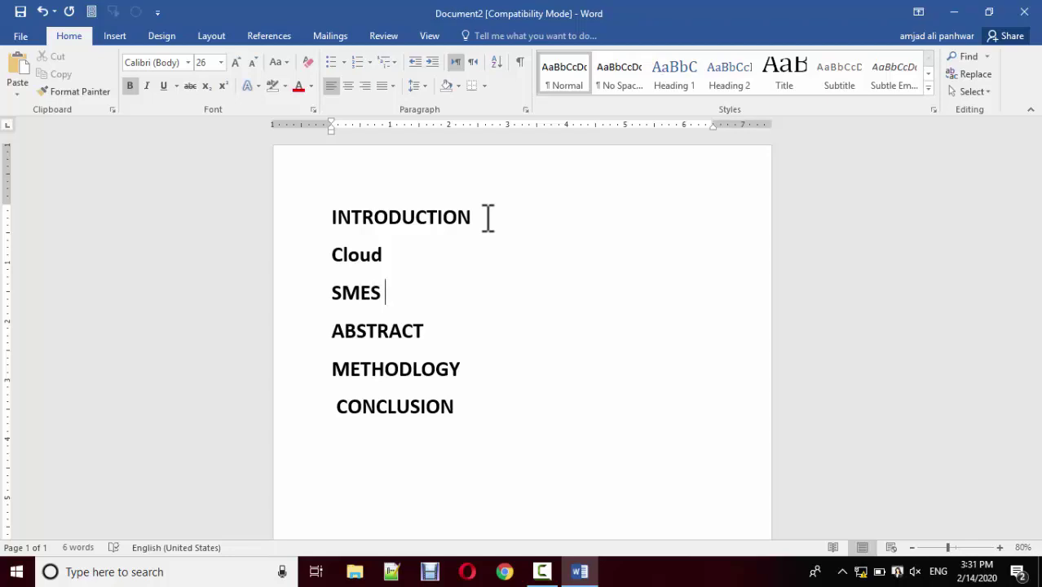
{"action": "key", "text": "Return"}
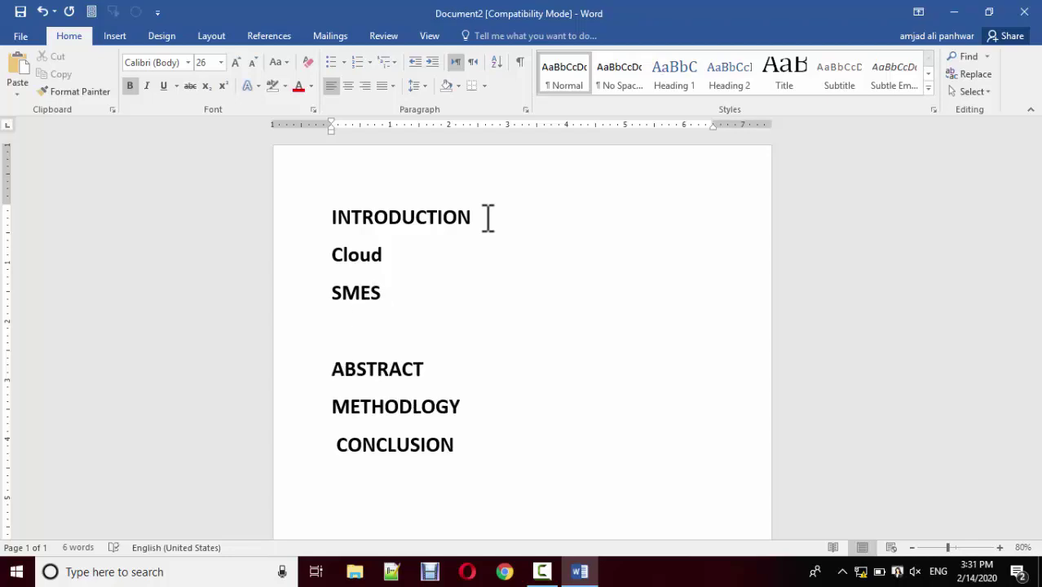
Add UTUAT and TAM on the following lines, just above ABSTRACT
{"action": "type", "text": "UTAU"}
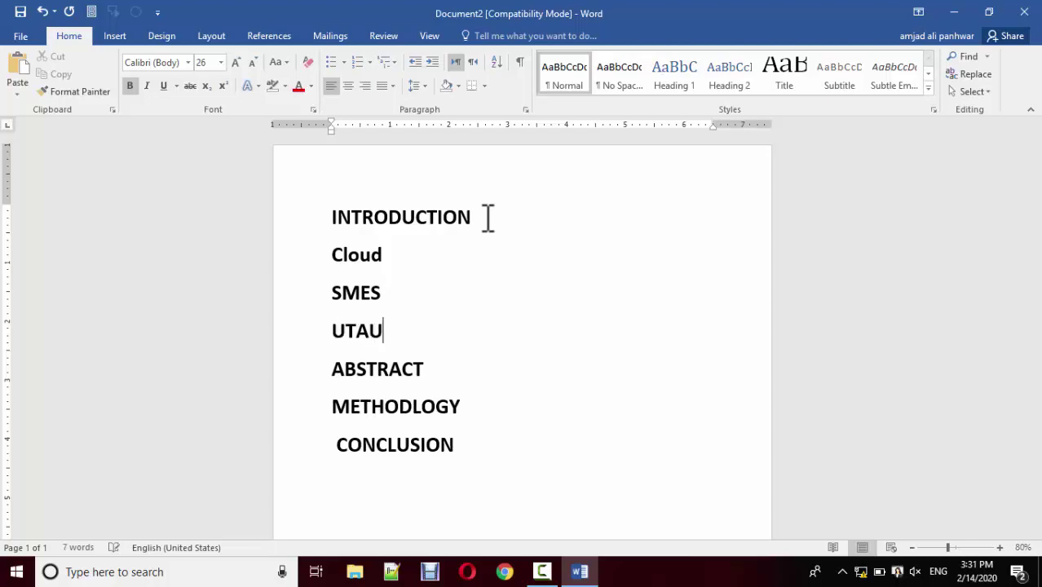
{"action": "key", "text": "BackSpace"}
{"action": "key", "text": "BackSpace"}
{"action": "type", "text": "UAT"}
{"action": "key", "text": "Return"}
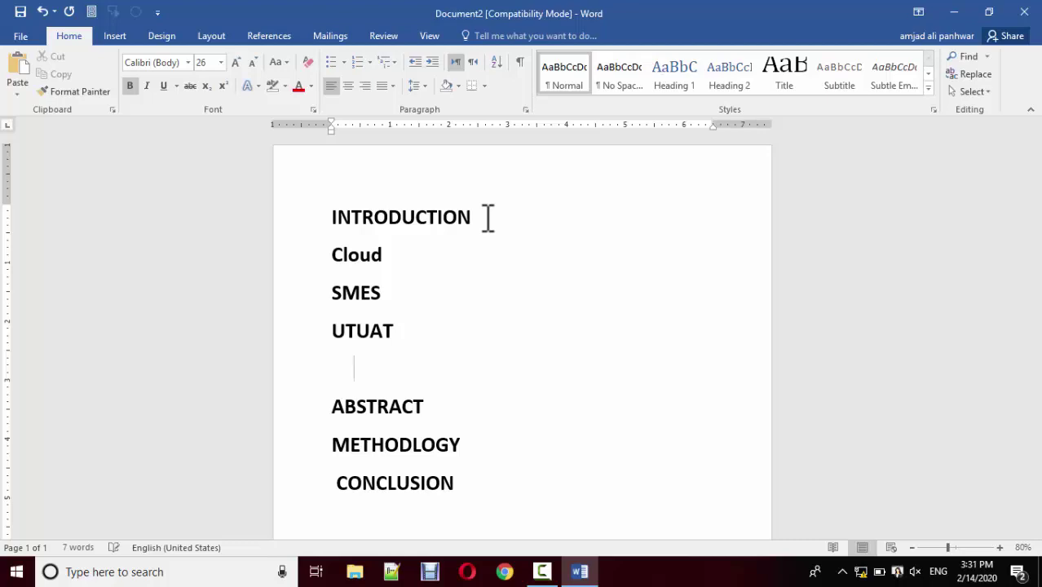
{"action": "key", "text": "BackSpace"}
{"action": "key", "text": "BackSpace"}
{"action": "key", "text": "BackSpace"}
{"action": "key", "text": "BackSpace"}
{"action": "key", "text": "BackSpace"}
{"action": "key", "text": "BackSpace"}
{"action": "type", "text": "TA"}
{"action": "type", "text": "M"}
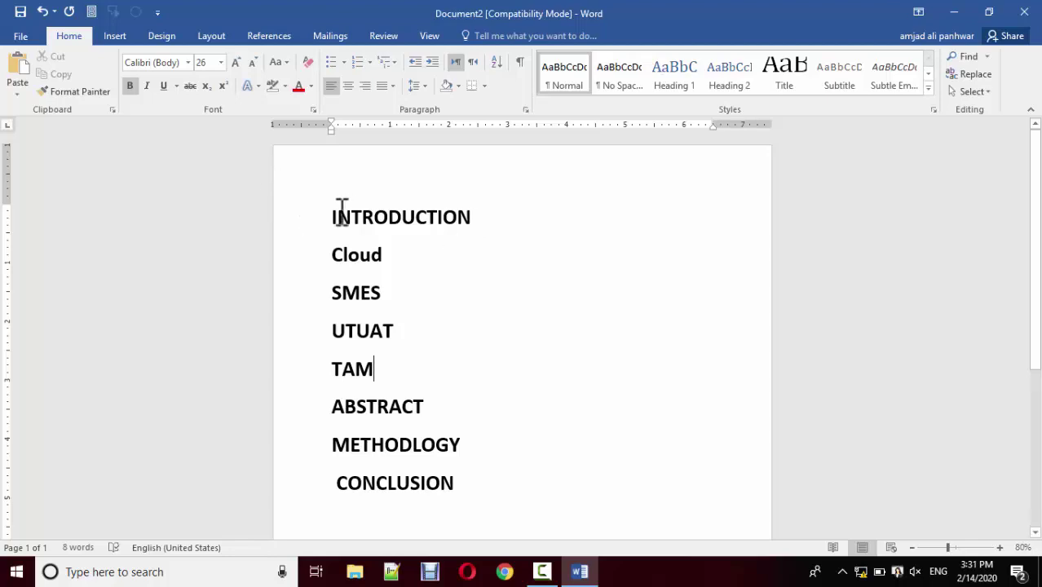
Insert a MODELS line between SMES and UTUAT
{"action": "left_click_drag", "start_coordinate": [330, 213], "coordinate": [481, 213]}
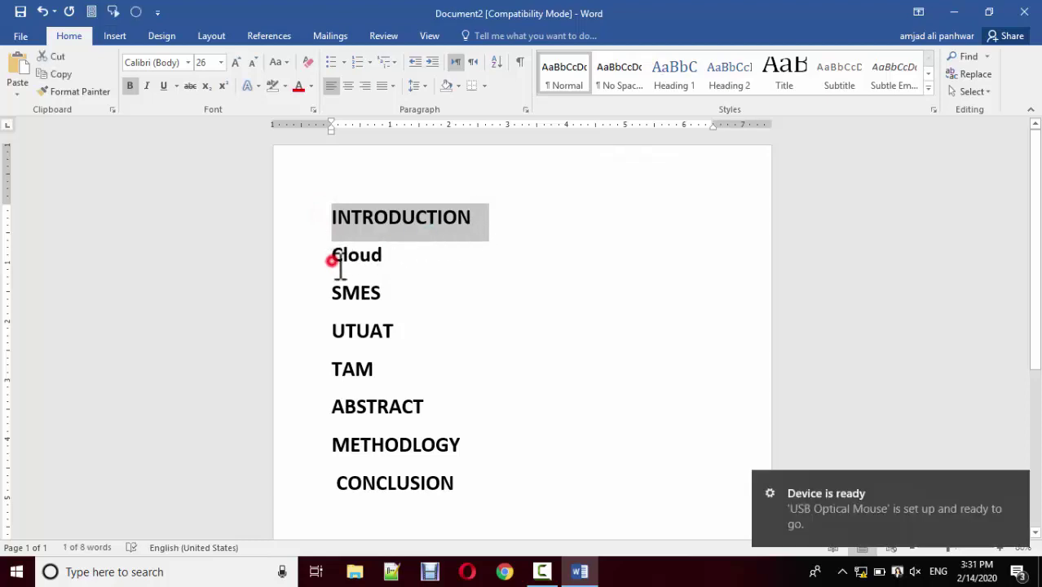
{"action": "mouse_move", "coordinate": [330, 259]}
{"action": "left_mouse_down"}
{"action": "mouse_move", "coordinate": [388, 303]}
{"action": "mouse_move", "coordinate": [418, 365]}
{"action": "mouse_move", "coordinate": [417, 336]}
{"action": "left_mouse_up"}
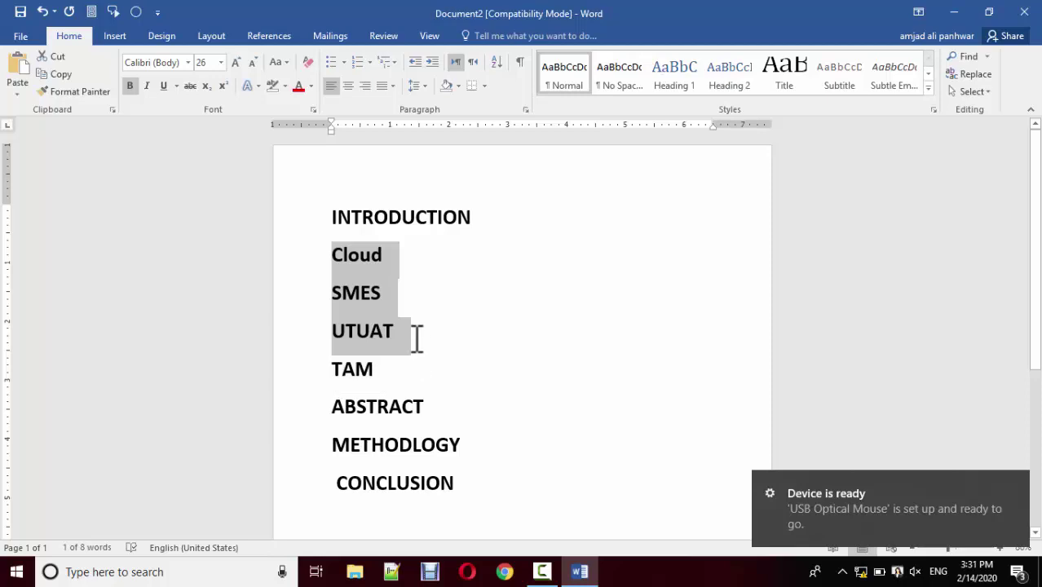
{"action": "left_click", "coordinate": [395, 295]}
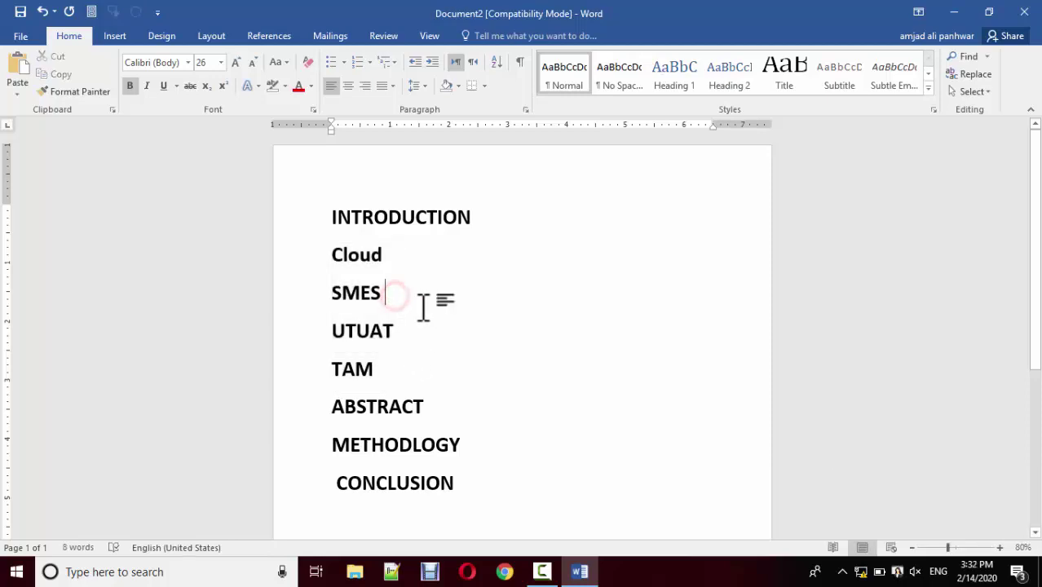
{"action": "key", "text": "Return"}
{"action": "type", "text": "MODELS"}
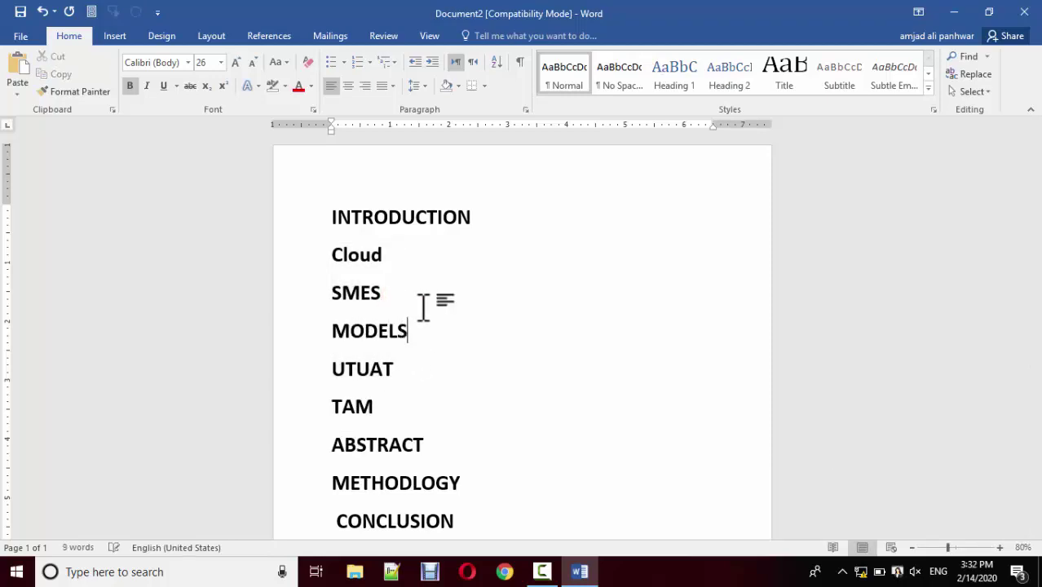
Add blank lines above the INTRODUCTION heading at the top of the page
{"action": "left_click", "coordinate": [447, 356]}
{"action": "left_click_drag", "start_coordinate": [327, 361], "coordinate": [397, 402]}
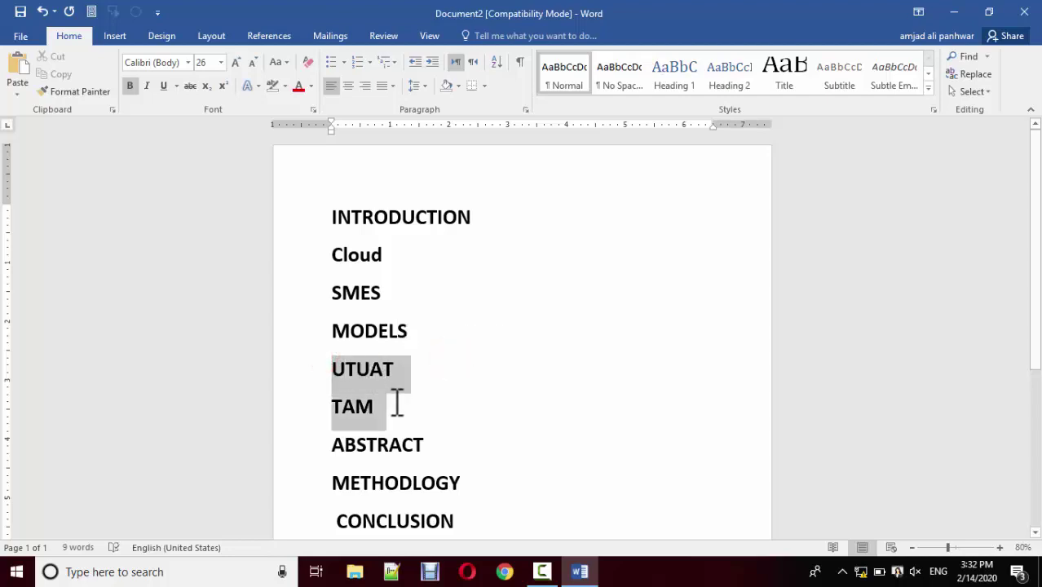
{"action": "left_click", "coordinate": [332, 217]}
{"action": "key", "text": "Return"}
{"action": "key", "text": "Return"}
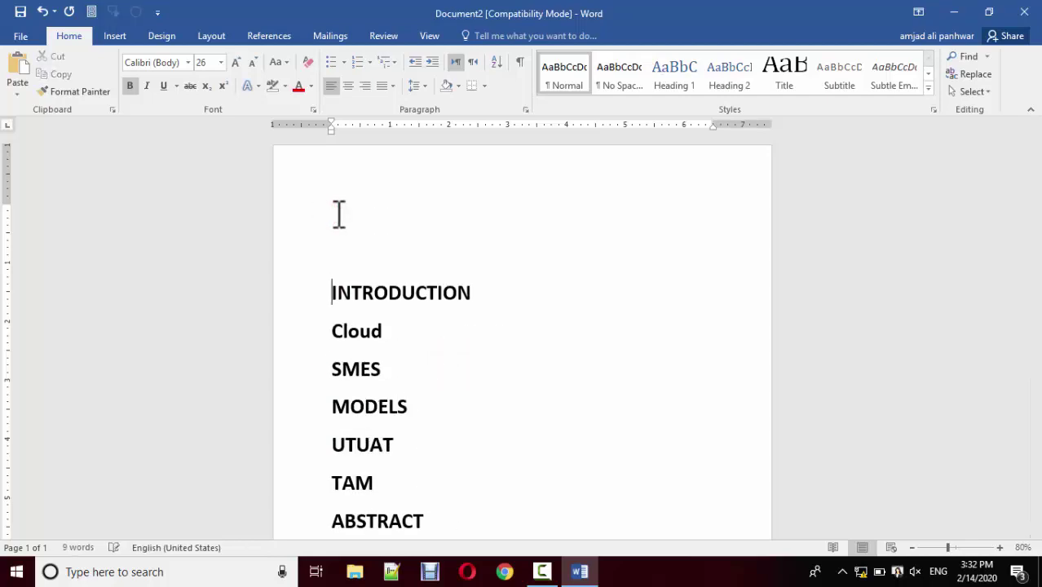
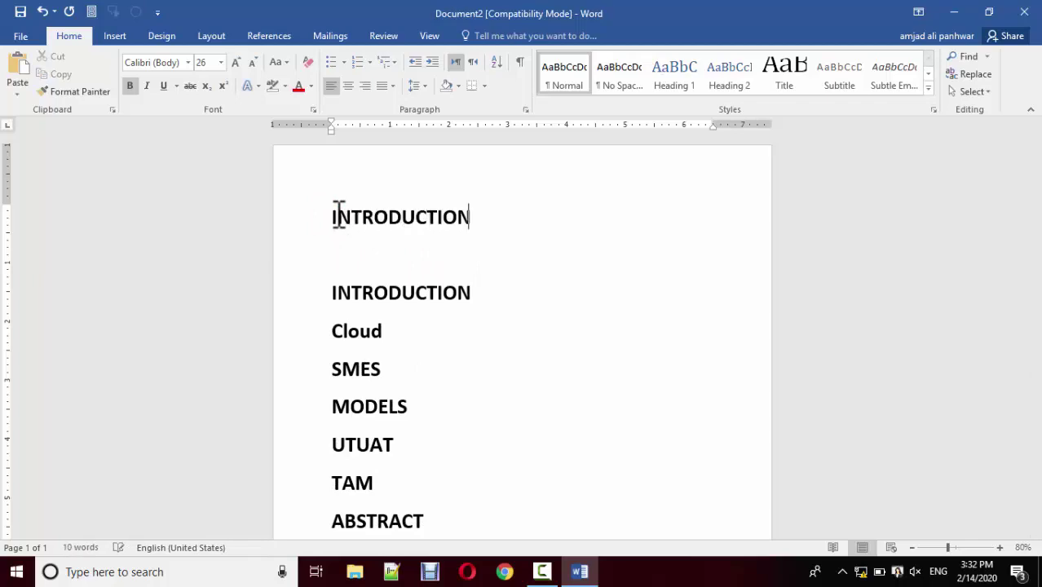
Type CLOUD, SMES and MODELS on separate indented lines below INTRODUCTION
{"action": "key", "text": "Return"}
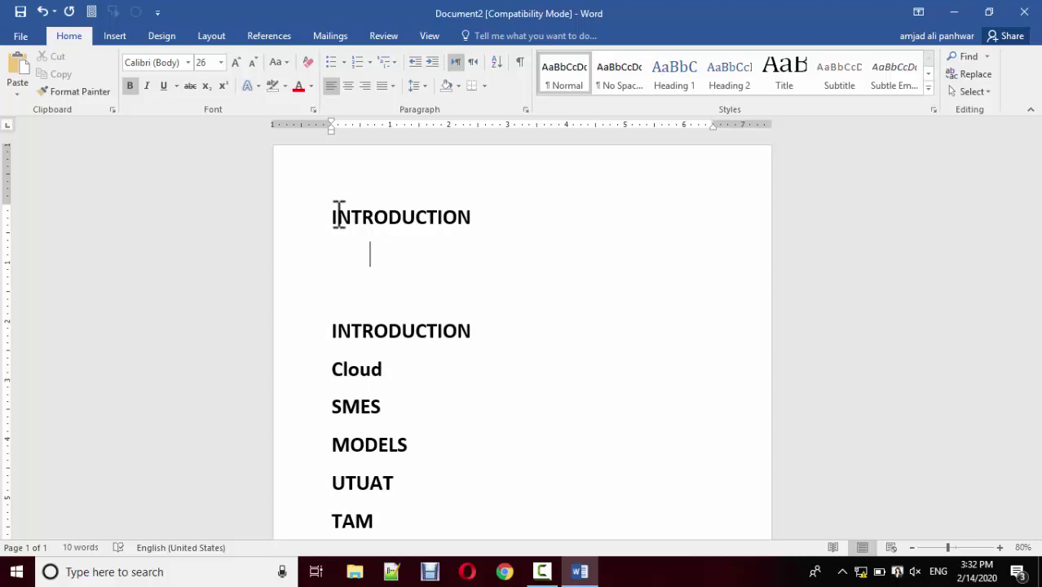
{"action": "type", "text": "CLOUD"}
{"action": "key", "text": "Return"}
{"action": "key", "text": "BackSpace"}
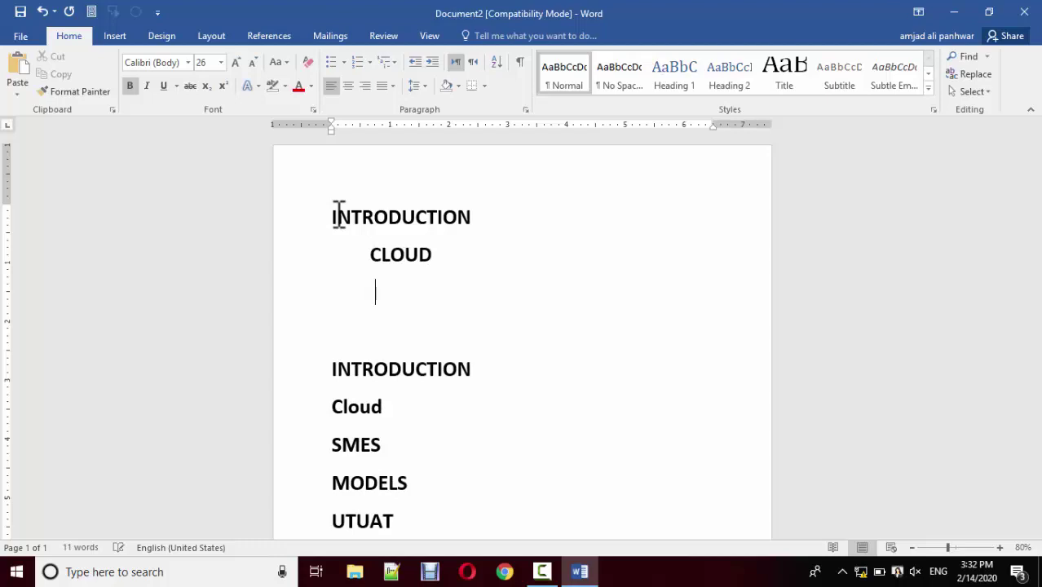
{"action": "type", "text": "SMES"}
{"action": "key", "text": "Return"}
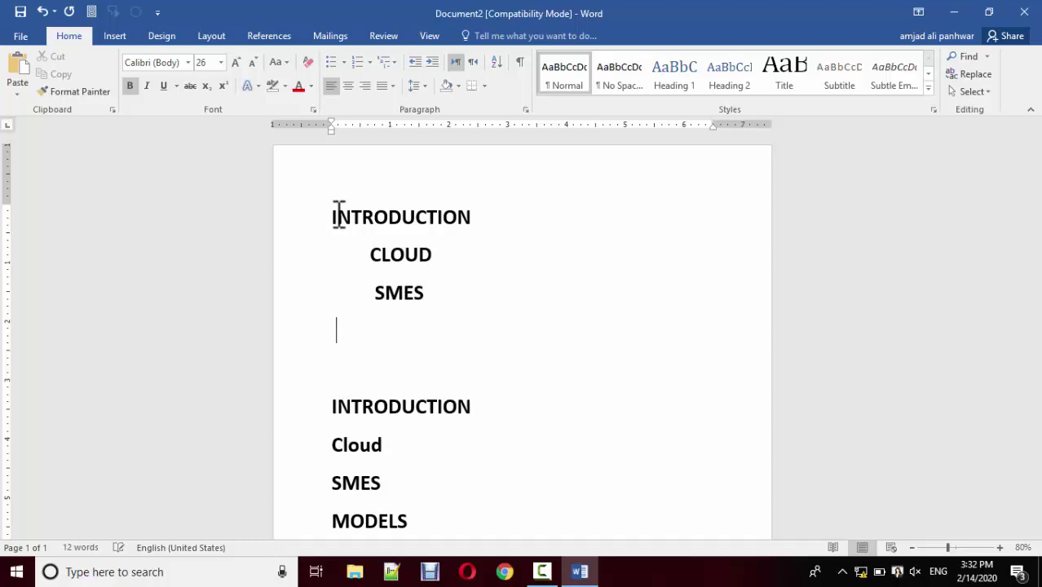
{"action": "type", "text": "MO"}
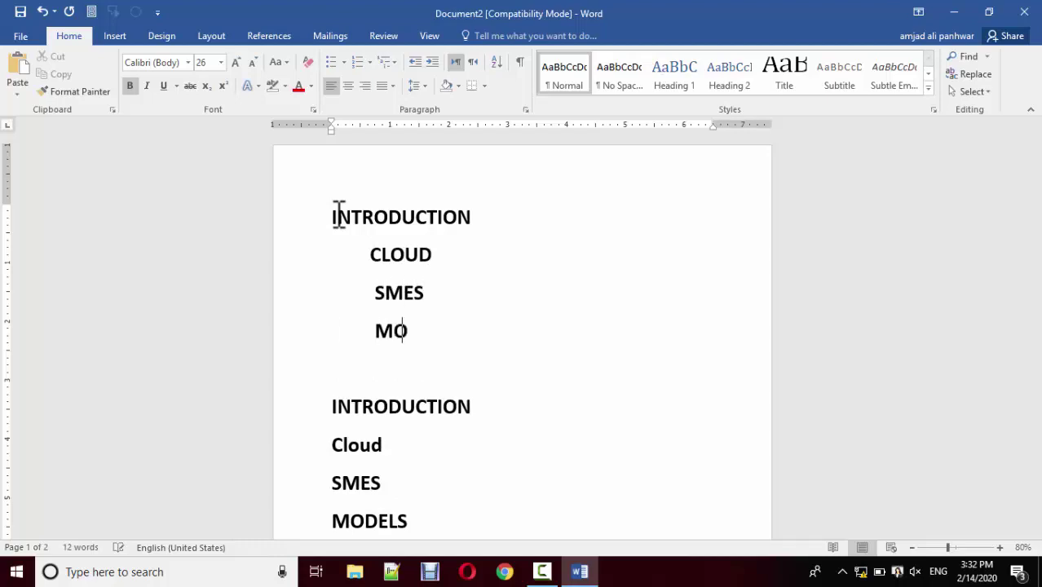
{"action": "type", "text": "DELS"}
{"action": "key", "text": "Return"}
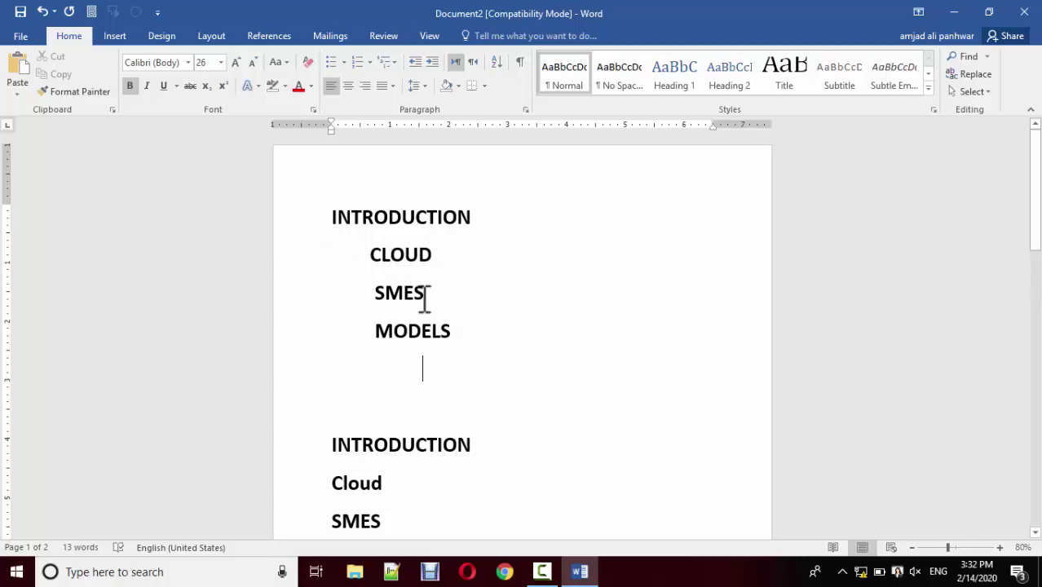
Add UTUAT one indent level deeper, followed by TAM on the next line
{"action": "scroll", "coordinate": [428, 303], "scroll_direction": "down", "scroll_amount": 10}
{"action": "scroll", "coordinate": [429, 301], "scroll_direction": "up", "scroll_amount": 9}
{"action": "scroll", "coordinate": [458, 319], "scroll_direction": "down", "scroll_amount": 1}
{"action": "scroll", "coordinate": [458, 320], "scroll_direction": "down", "scroll_amount": 1}
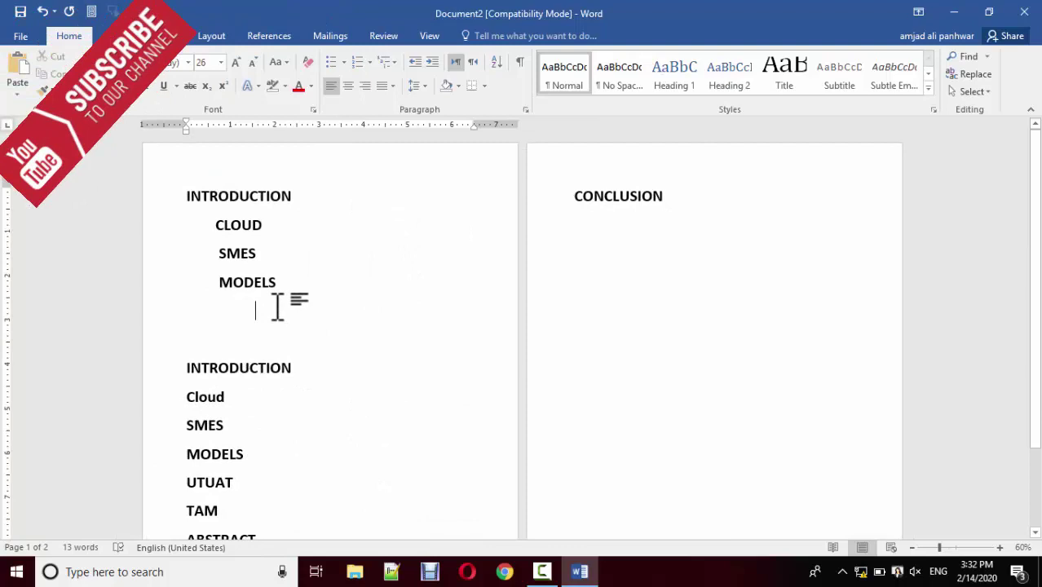
{"action": "type", "text": "U"}
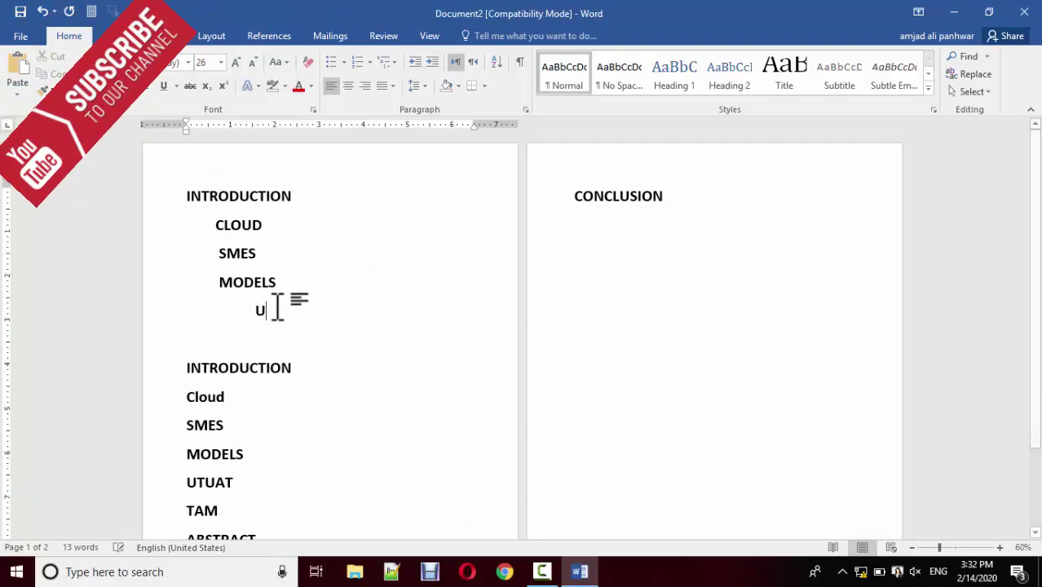
{"action": "type", "text": "TUAT"}
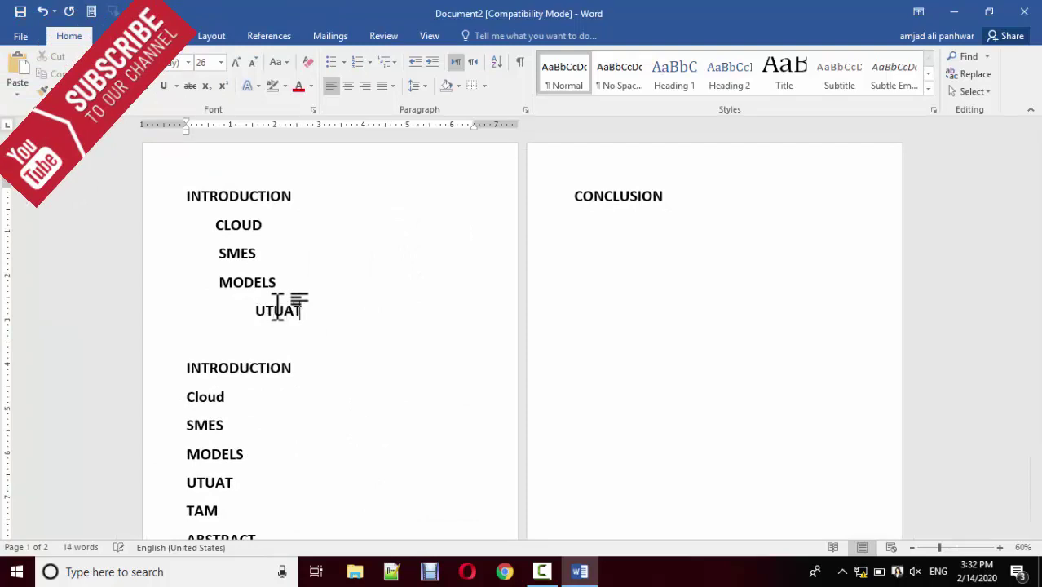
{"action": "key", "text": "Return"}
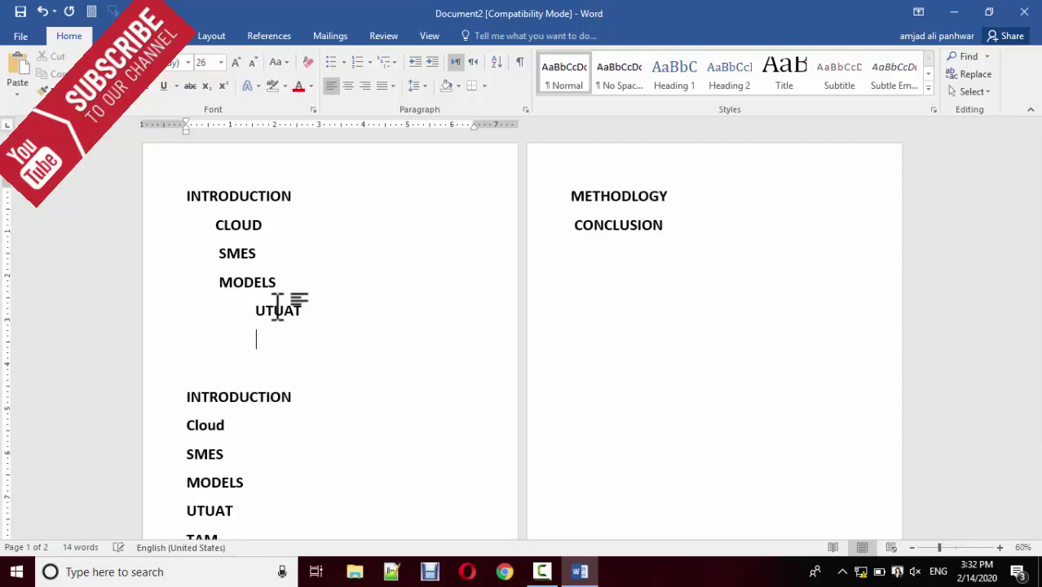
{"action": "type", "text": "TAM"}
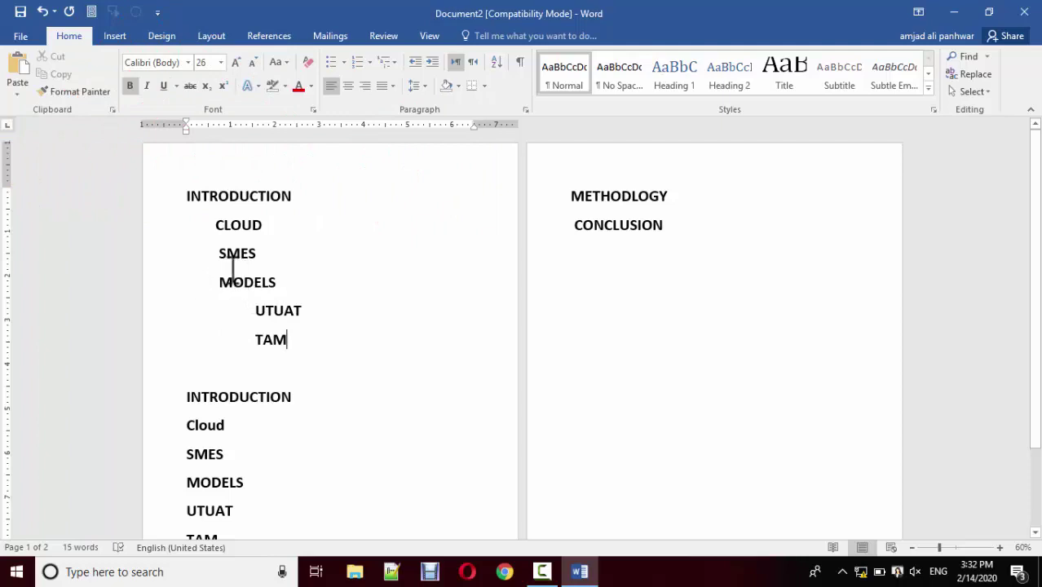
Select the typed outline from INTRODUCTION down to TAM and delete it
{"action": "left_click", "coordinate": [185, 194]}
{"action": "left_click_drag", "start_coordinate": [186, 194], "coordinate": [309, 195]}
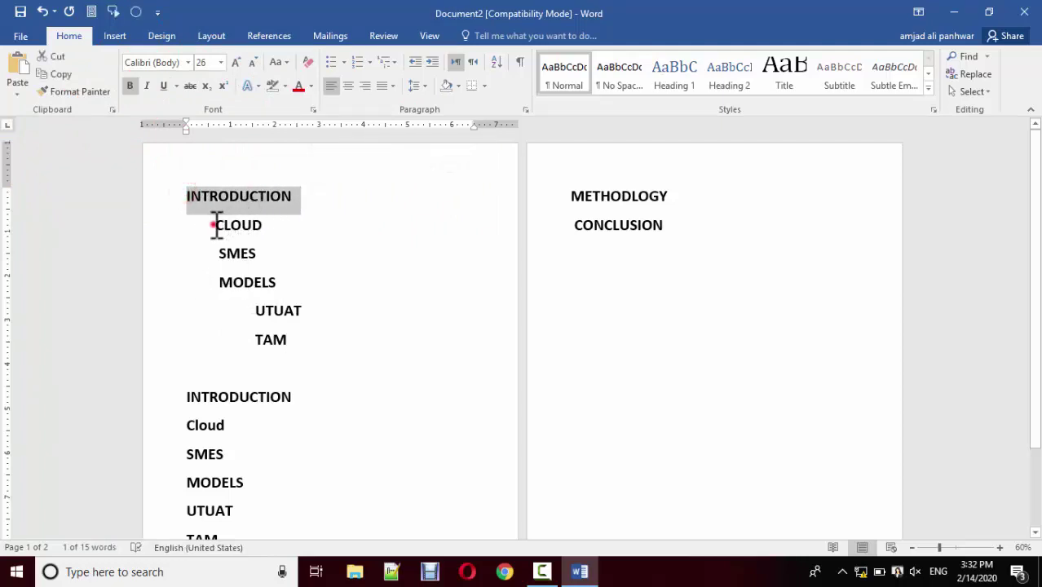
{"action": "mouse_move", "coordinate": [214, 225]}
{"action": "left_mouse_down"}
{"action": "mouse_move", "coordinate": [264, 253]}
{"action": "mouse_move", "coordinate": [251, 309]}
{"action": "mouse_move", "coordinate": [321, 341]}
{"action": "left_mouse_up"}
{"action": "left_click", "coordinate": [245, 310], "text": "shift"}
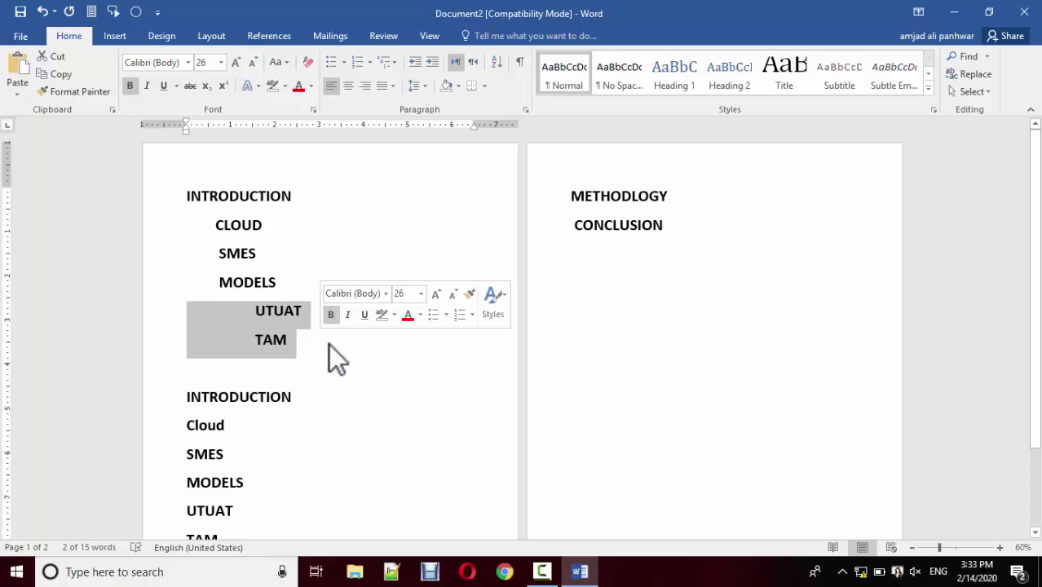
{"action": "left_click", "coordinate": [546, 572]}
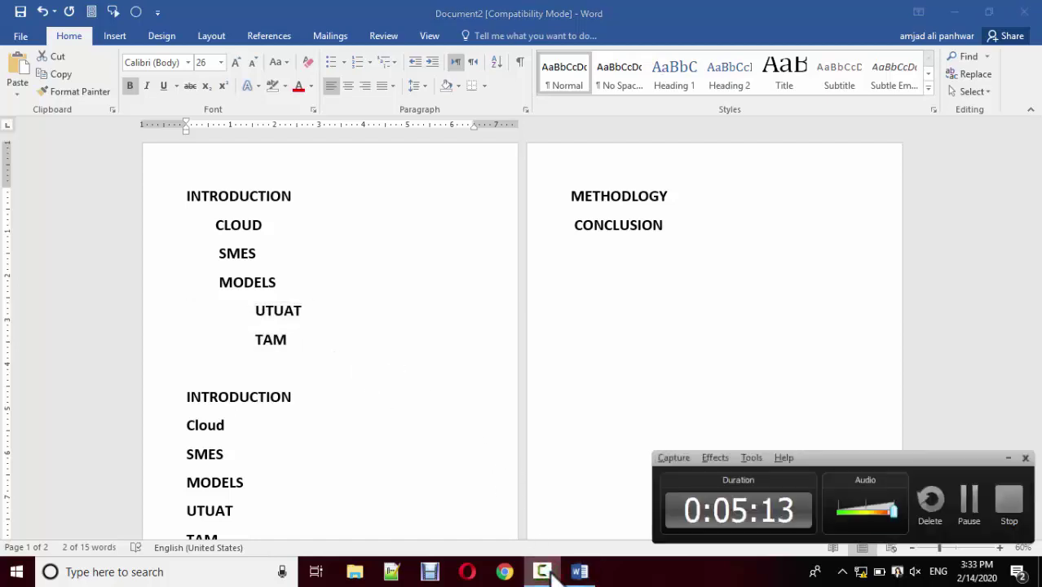
{"action": "left_click", "coordinate": [546, 572]}
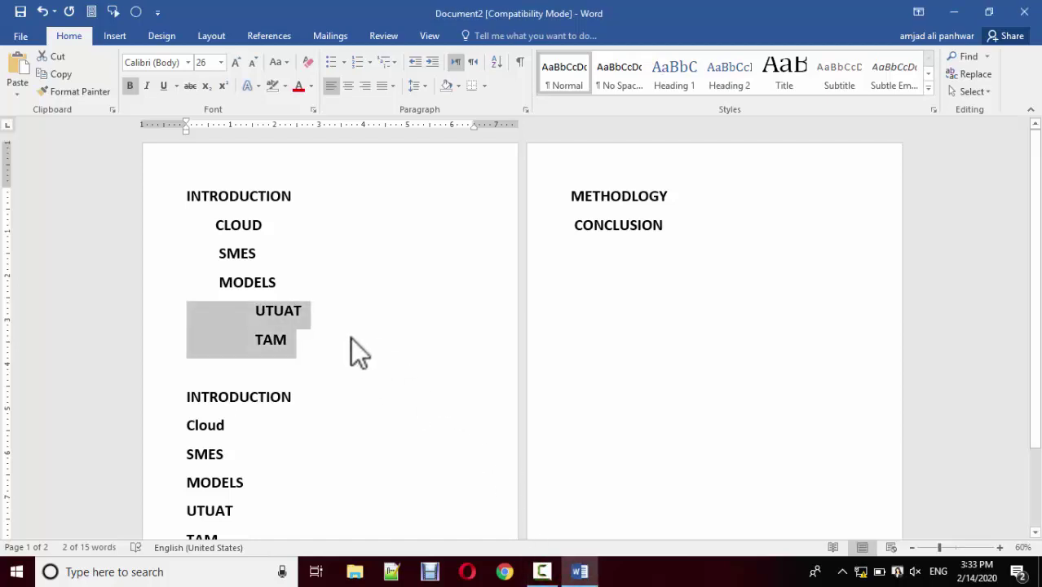
{"action": "key", "text": "Right"}
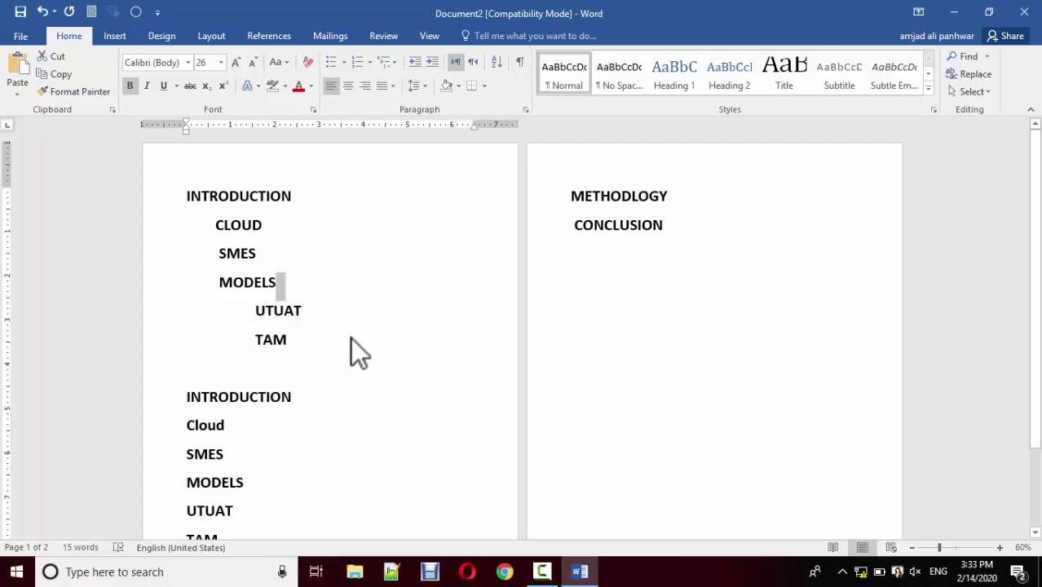
{"action": "key", "text": "shift+Up"}
{"action": "key", "text": "shift+Up"}
{"action": "key", "text": "shift+Up"}
{"action": "key", "text": "shift+Up"}
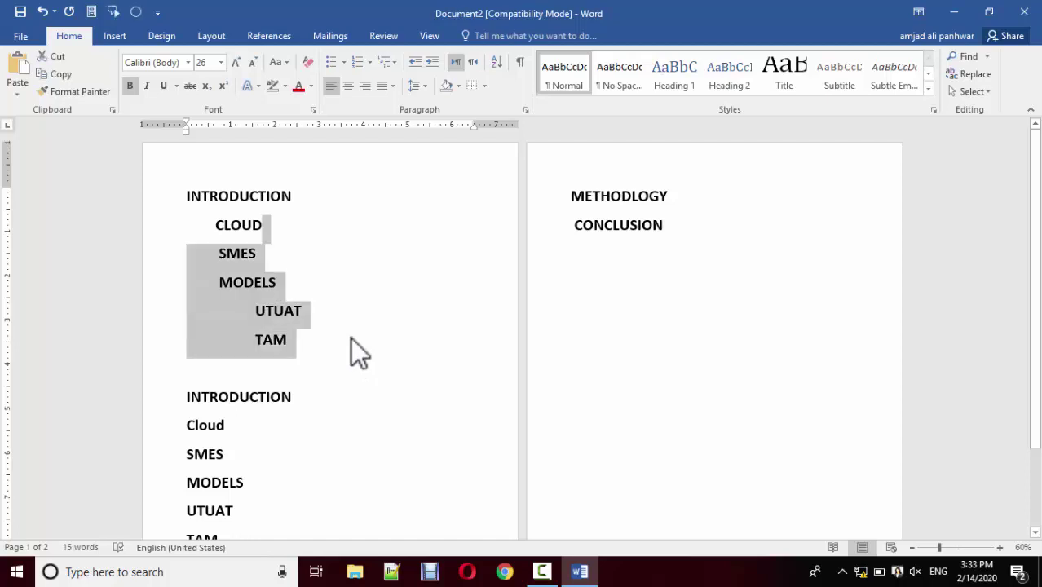
{"action": "key", "text": "shift+Up"}
{"action": "key", "text": "Delete"}
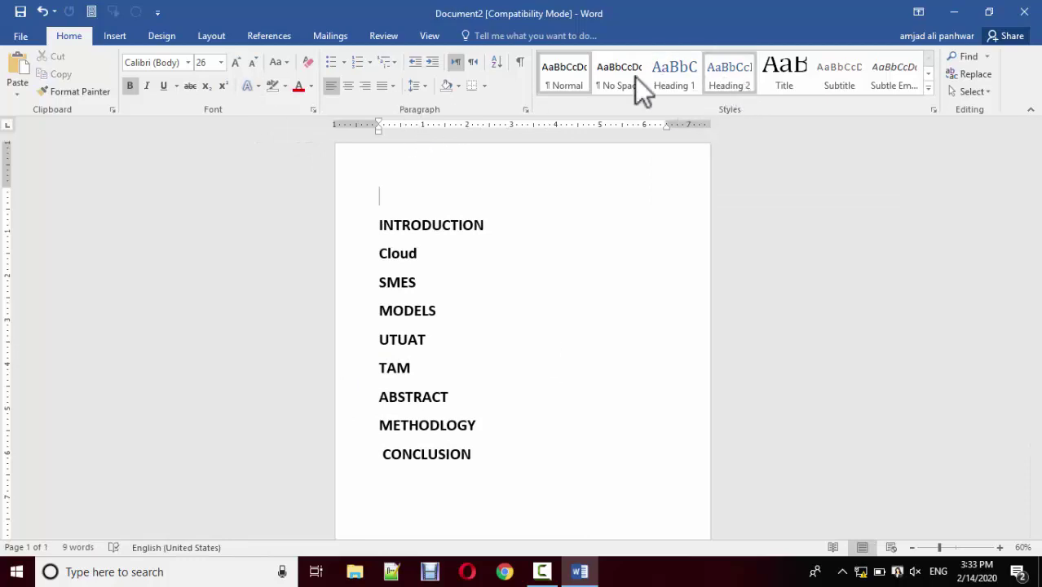
On the References tab, select the INTRODUCTION line and open the Add Text level list
{"action": "left_click", "coordinate": [282, 34]}
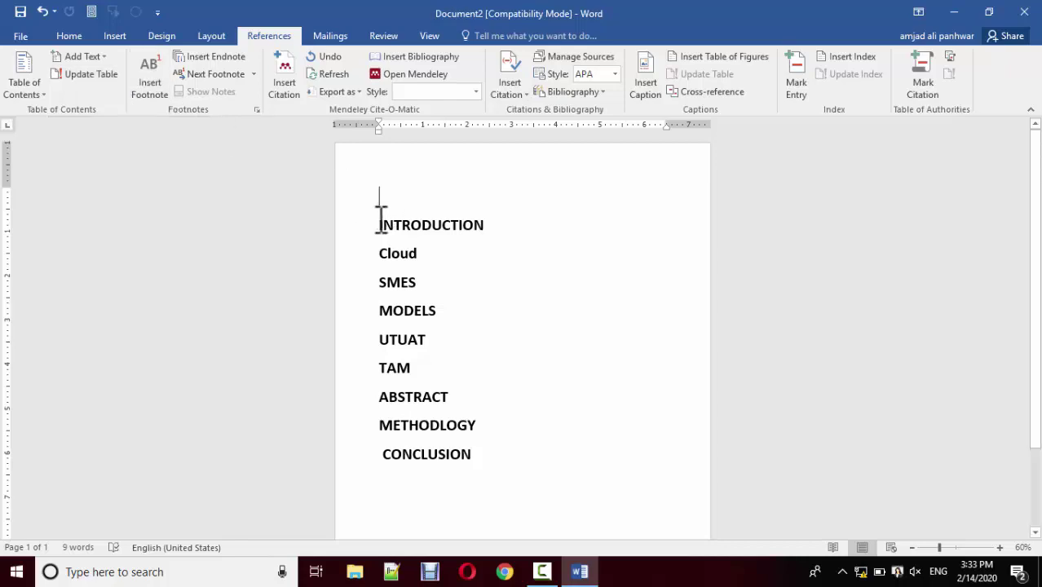
{"action": "left_click_drag", "start_coordinate": [377, 222], "coordinate": [505, 220]}
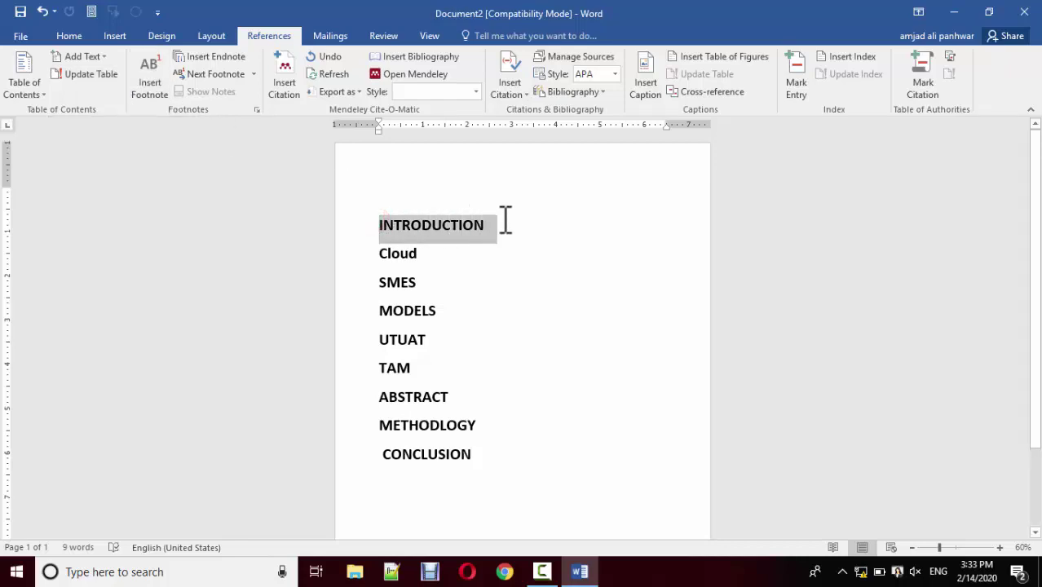
{"action": "left_click", "coordinate": [110, 55]}
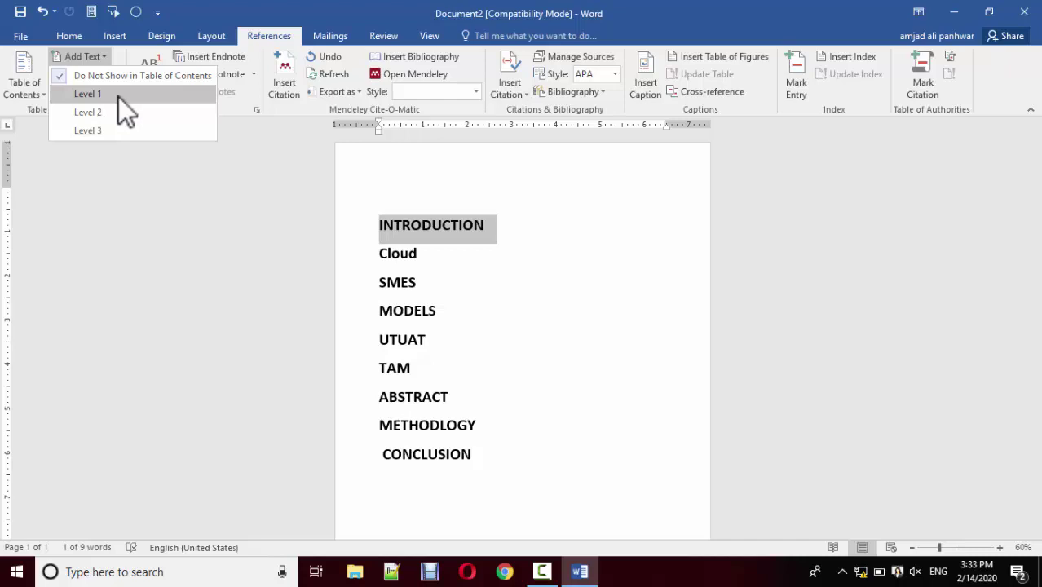
Set INTRODUCTION to Level 1 and Cloud, SMES and MODELS to Level 2
{"action": "left_click", "coordinate": [119, 95]}
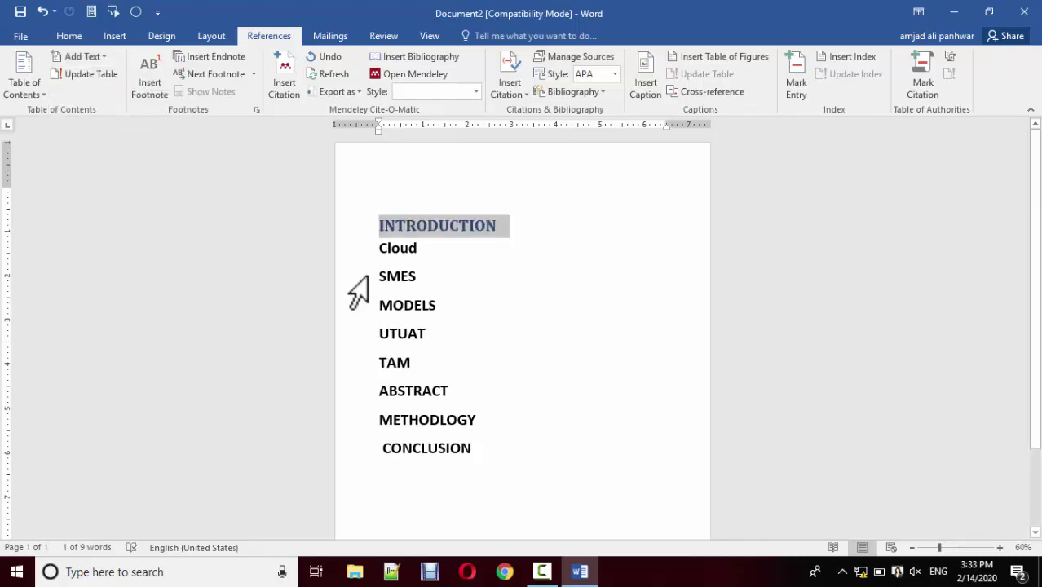
{"action": "left_click", "coordinate": [424, 276]}
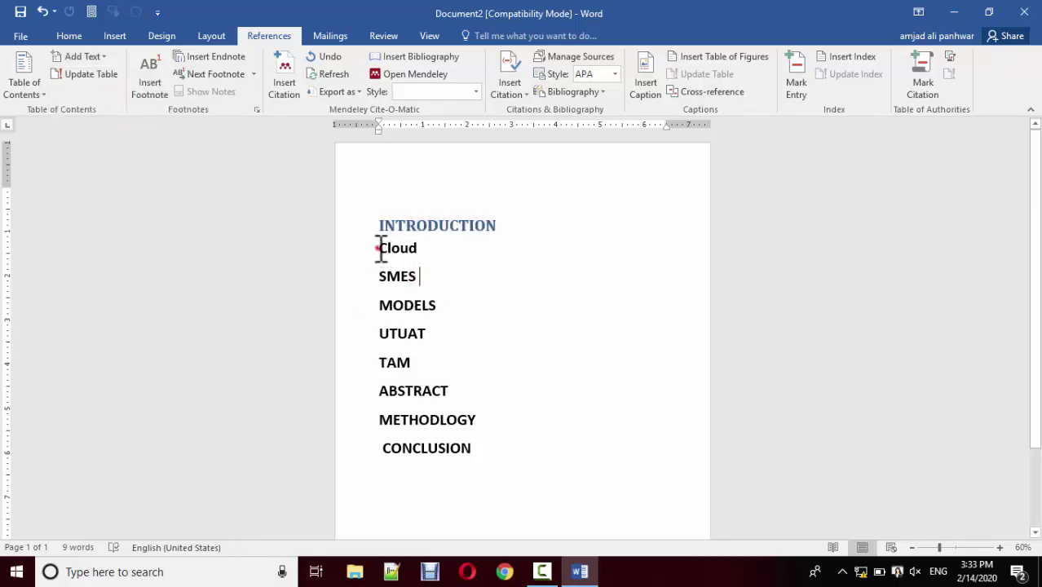
{"action": "left_click_drag", "start_coordinate": [379, 247], "coordinate": [454, 302]}
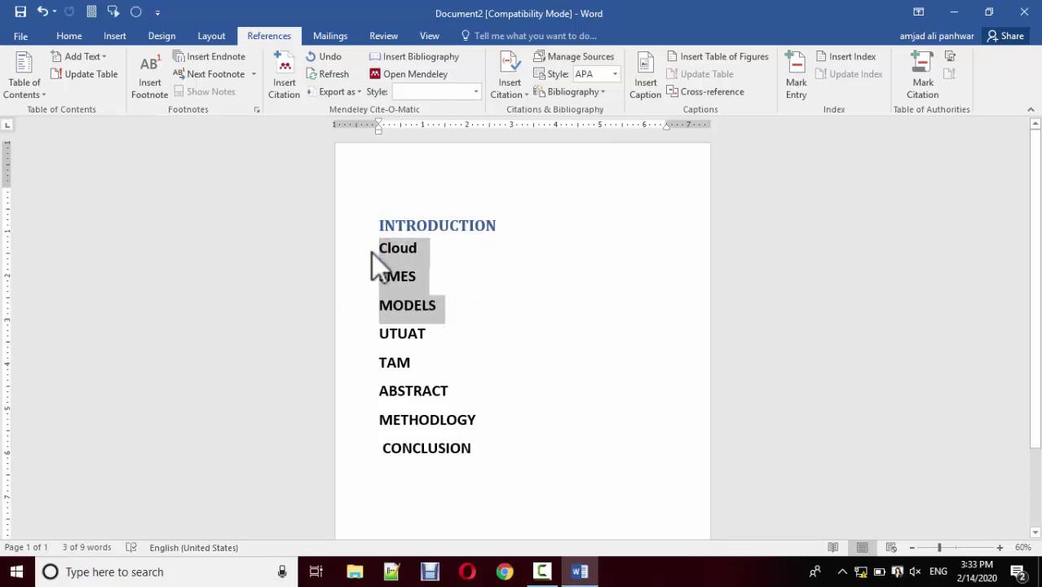
{"action": "left_click", "coordinate": [107, 56]}
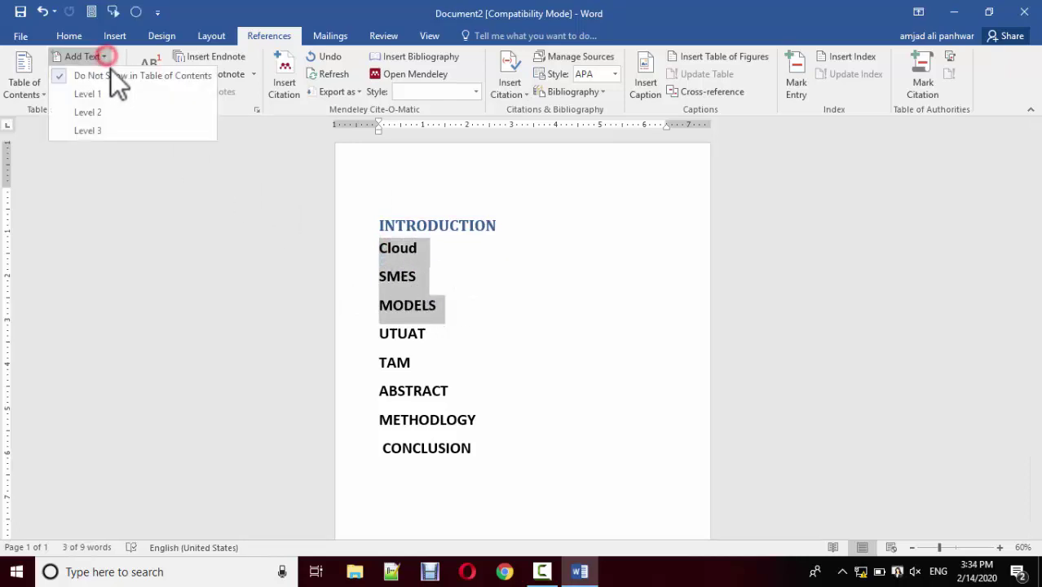
{"action": "left_click", "coordinate": [126, 112]}
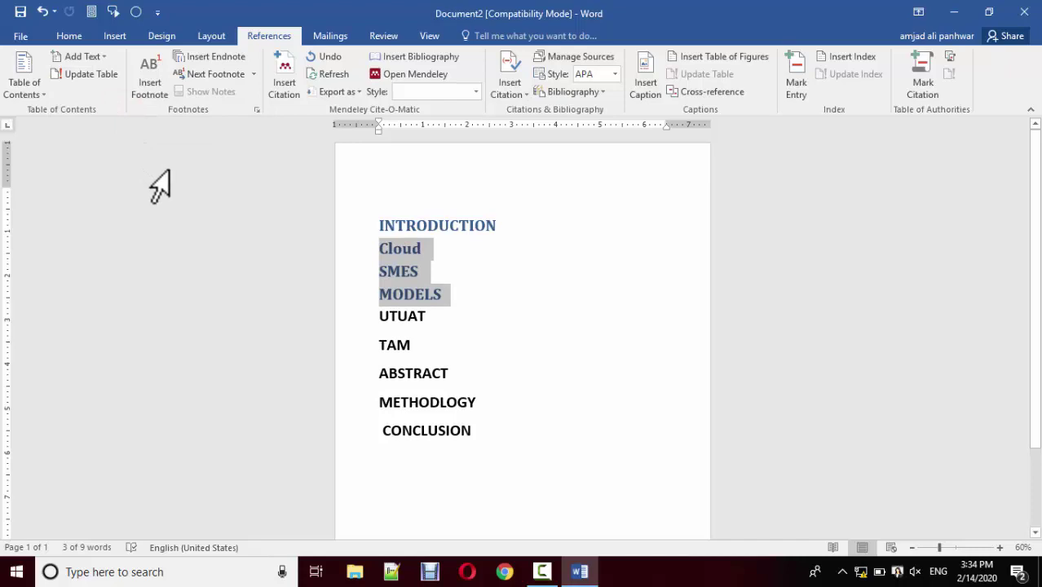
{"action": "left_click", "coordinate": [504, 277]}
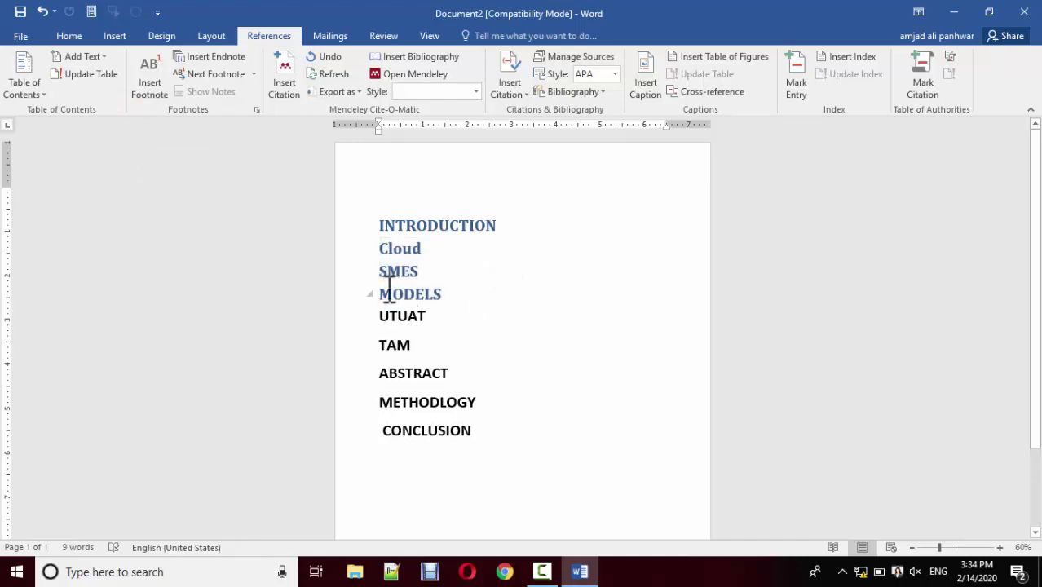
Make UTUAT and TAM Level 3 contents headings
{"action": "left_click_drag", "start_coordinate": [384, 294], "coordinate": [451, 294]}
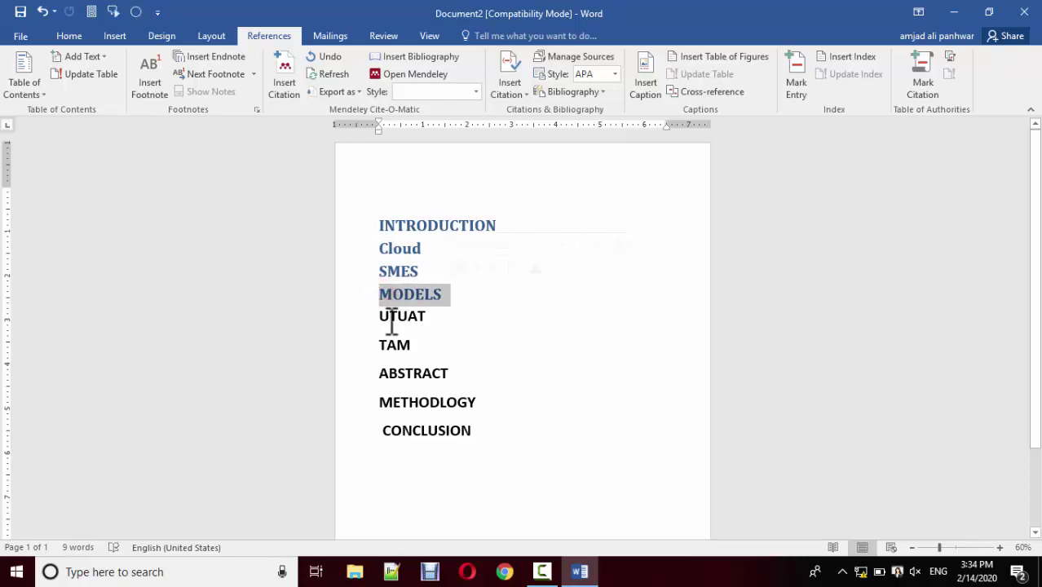
{"action": "left_click_drag", "start_coordinate": [381, 316], "coordinate": [437, 342]}
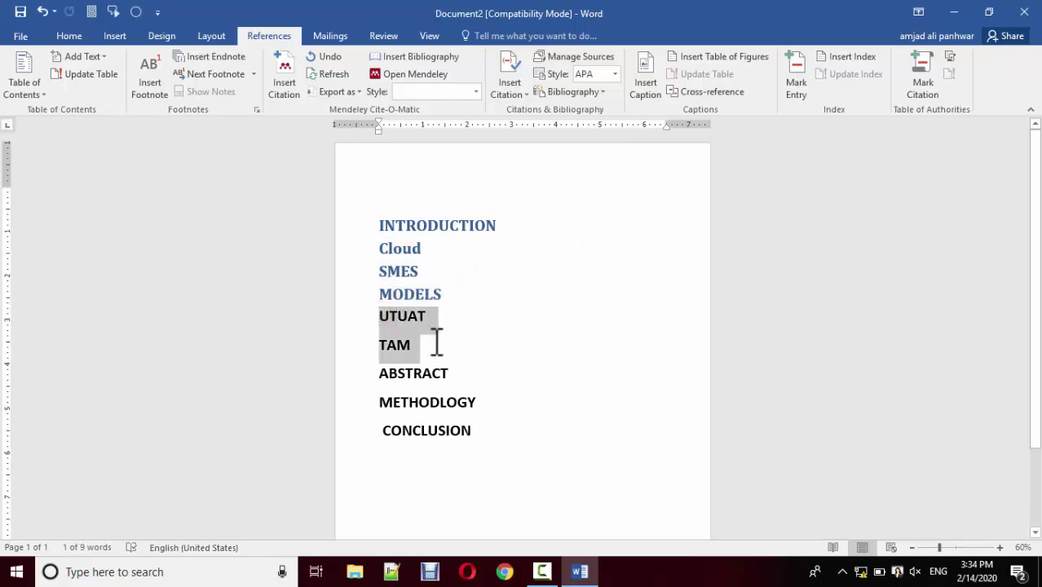
{"action": "left_click", "coordinate": [101, 57]}
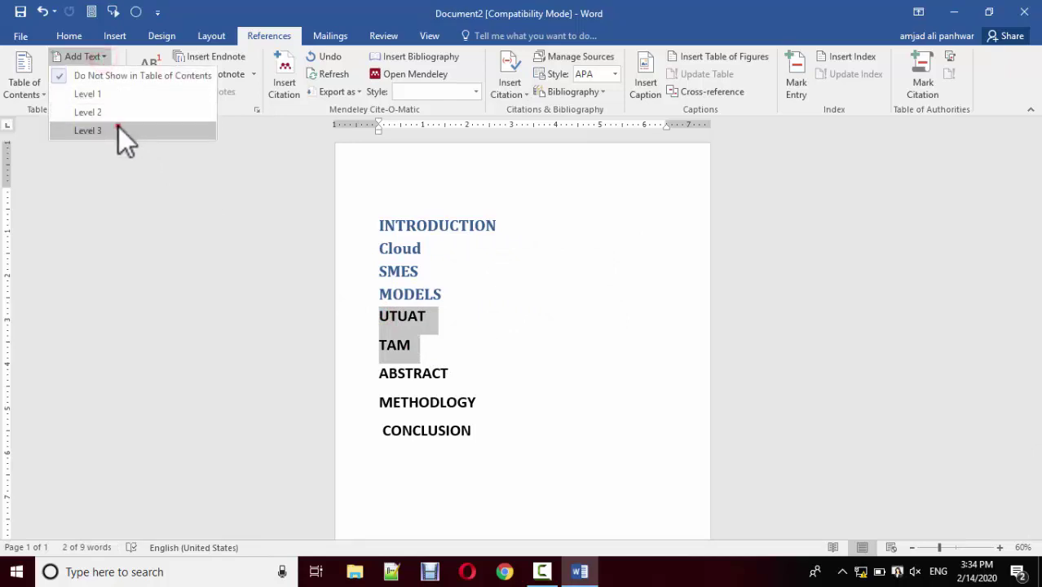
{"action": "left_click", "coordinate": [118, 130]}
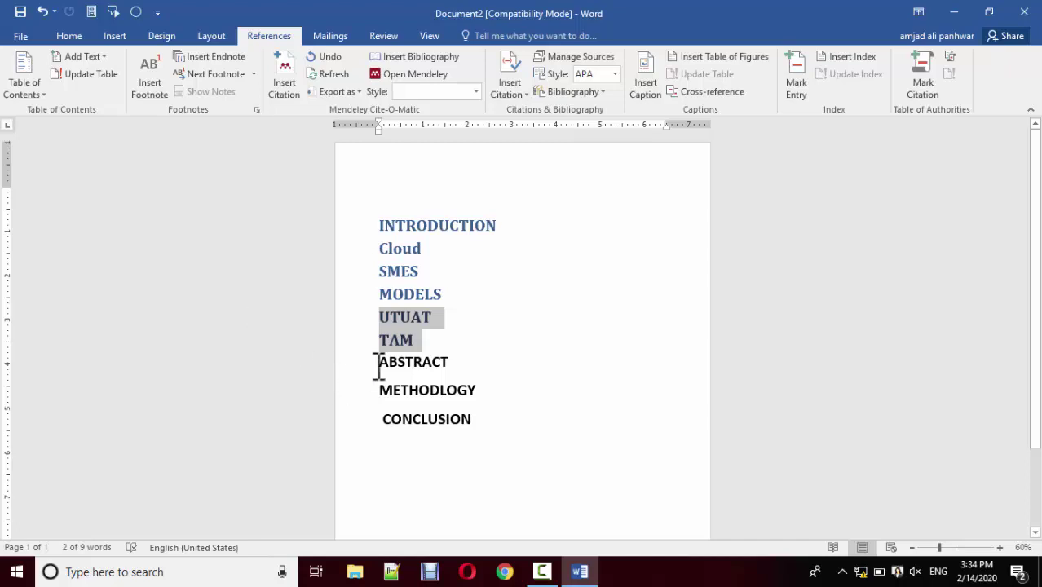
Make ABSTRACT, METHODLOGY and CONCLUSION Level 1 contents headings
{"action": "left_click_drag", "start_coordinate": [379, 360], "coordinate": [474, 424]}
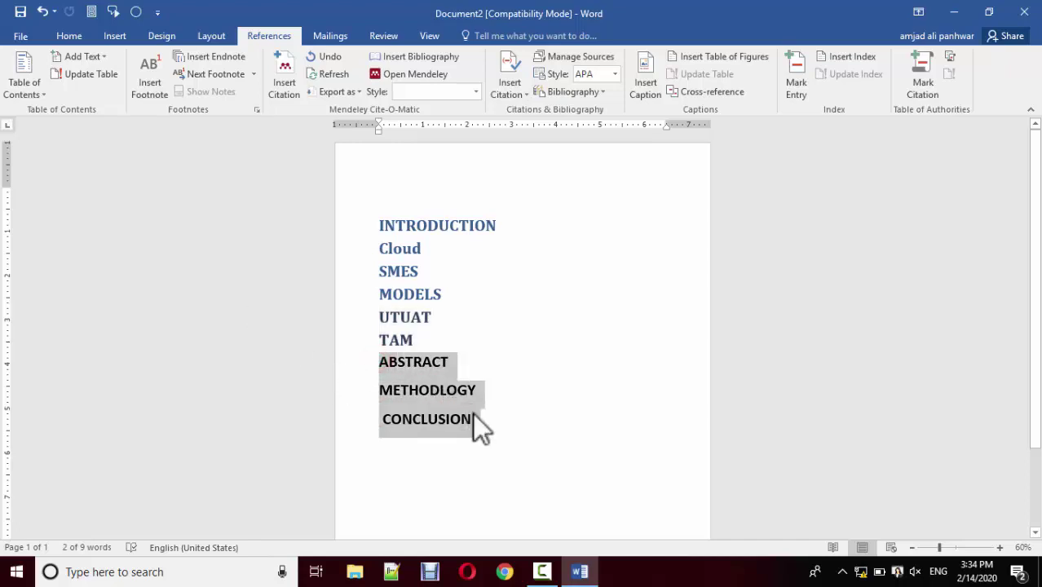
{"action": "left_click", "coordinate": [102, 58]}
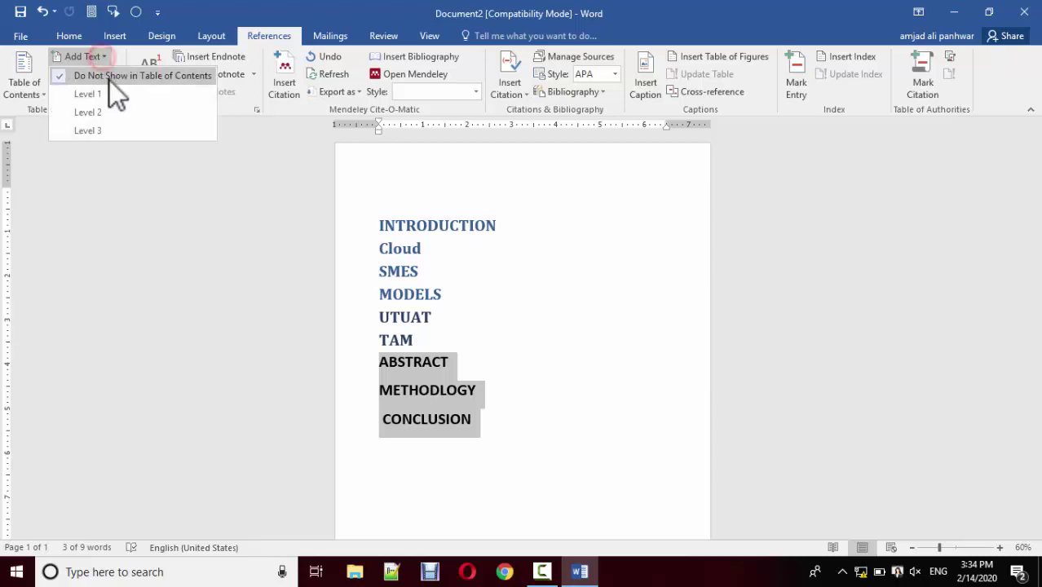
{"action": "left_click", "coordinate": [114, 93]}
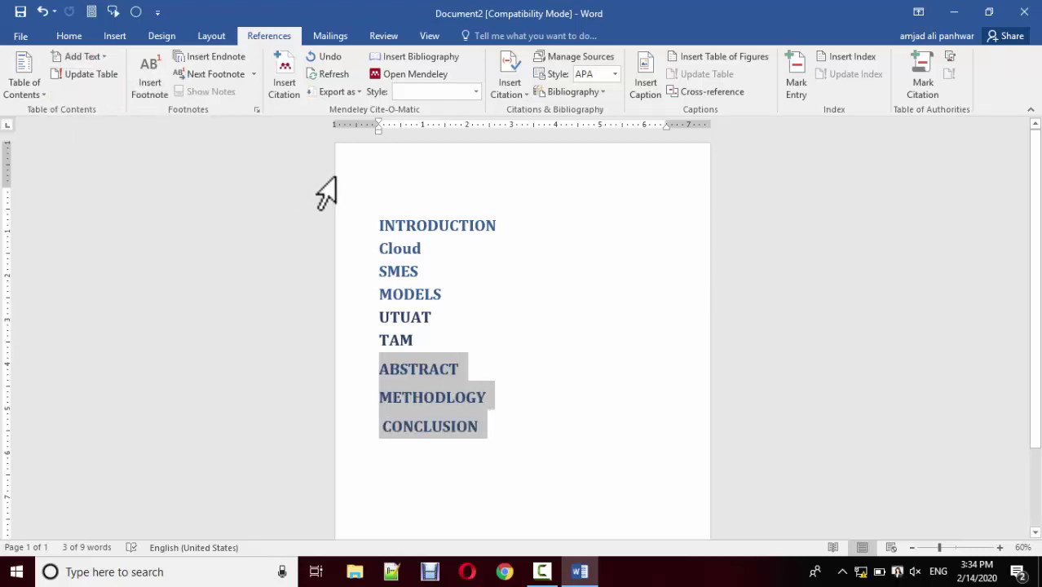
{"action": "left_click", "coordinate": [511, 309]}
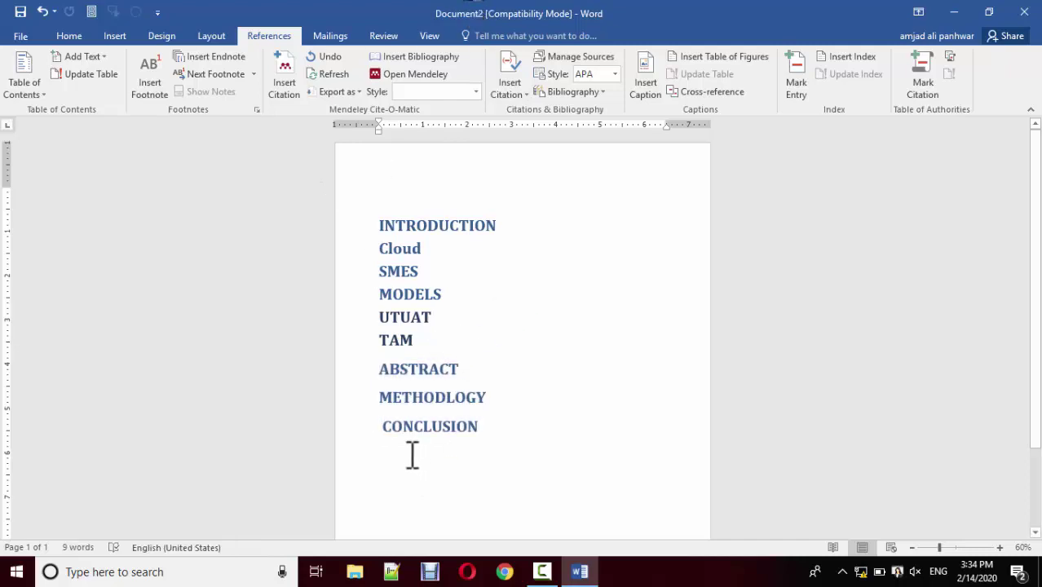
Select all heading lines and preview the Table of Contents styles without inserting one
{"action": "mouse_move", "coordinate": [483, 435]}
{"action": "left_mouse_down"}
{"action": "mouse_move", "coordinate": [415, 364]}
{"action": "mouse_move", "coordinate": [379, 229]}
{"action": "left_mouse_up"}
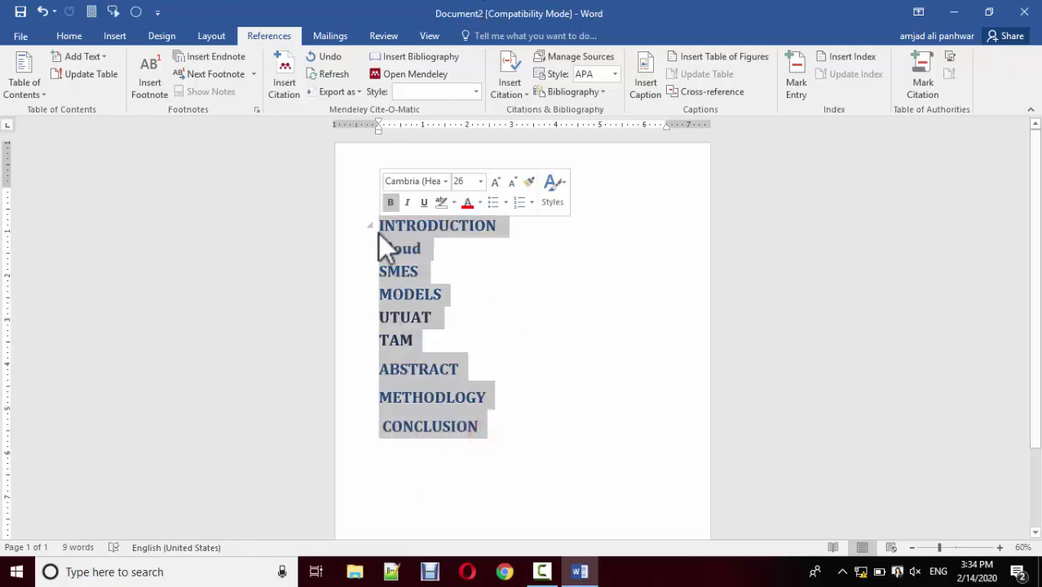
{"action": "left_click", "coordinate": [32, 82]}
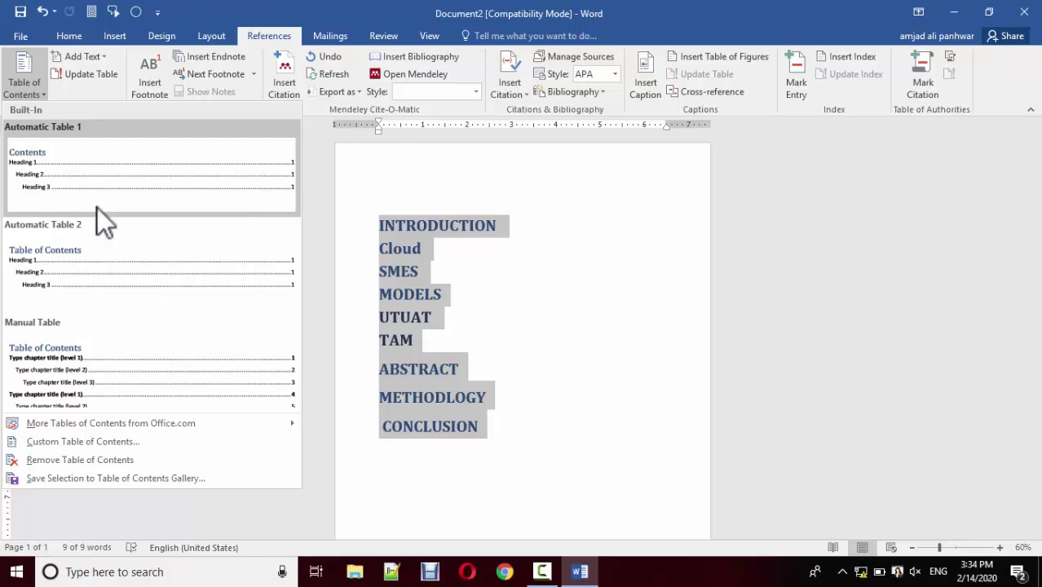
{"action": "left_click", "coordinate": [453, 493]}
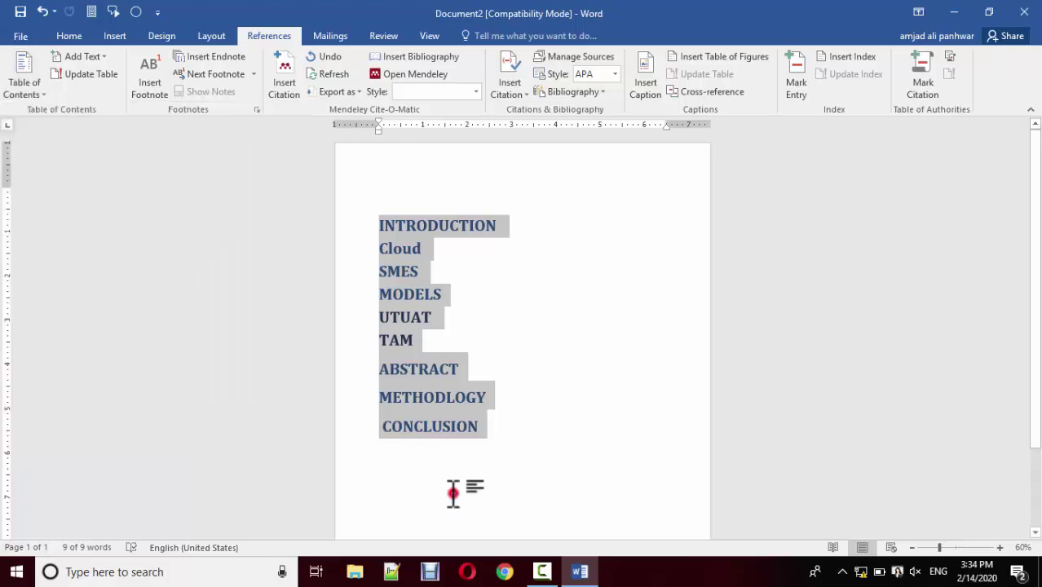
Add a blank line below CONCLUSION and bring up the Table of Contents gallery
{"action": "left_click", "coordinate": [464, 454]}
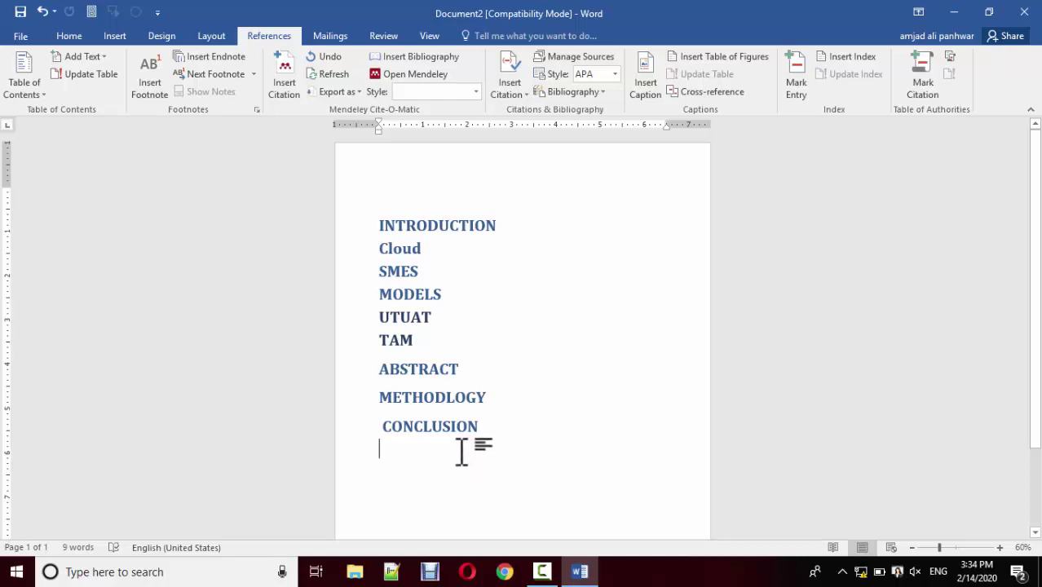
{"action": "key", "text": "Return"}
{"action": "scroll", "coordinate": [471, 438], "scroll_direction": "down", "scroll_amount": 1, "text": "ctrl"}
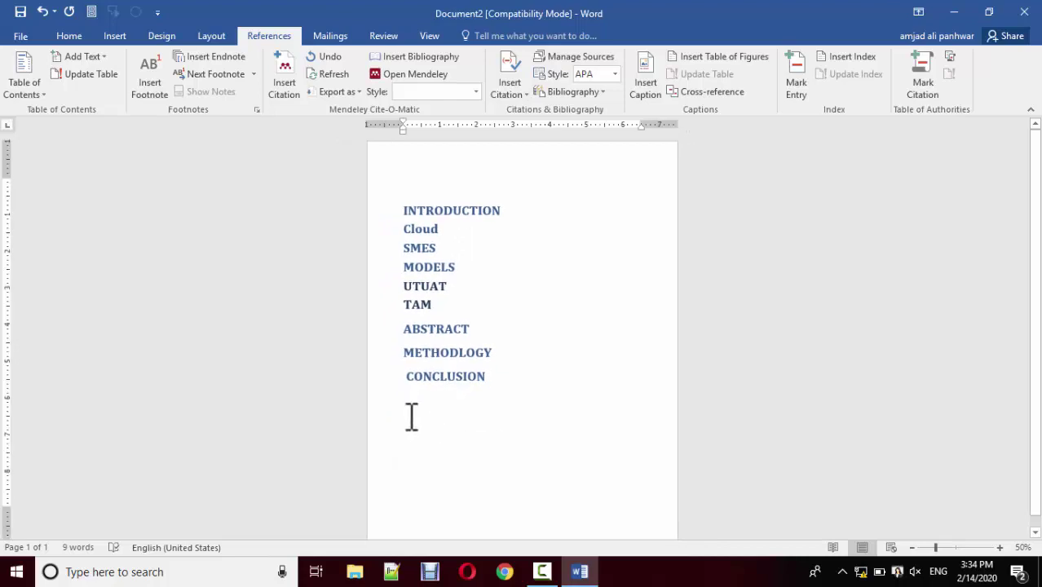
{"action": "left_click", "coordinate": [46, 94]}
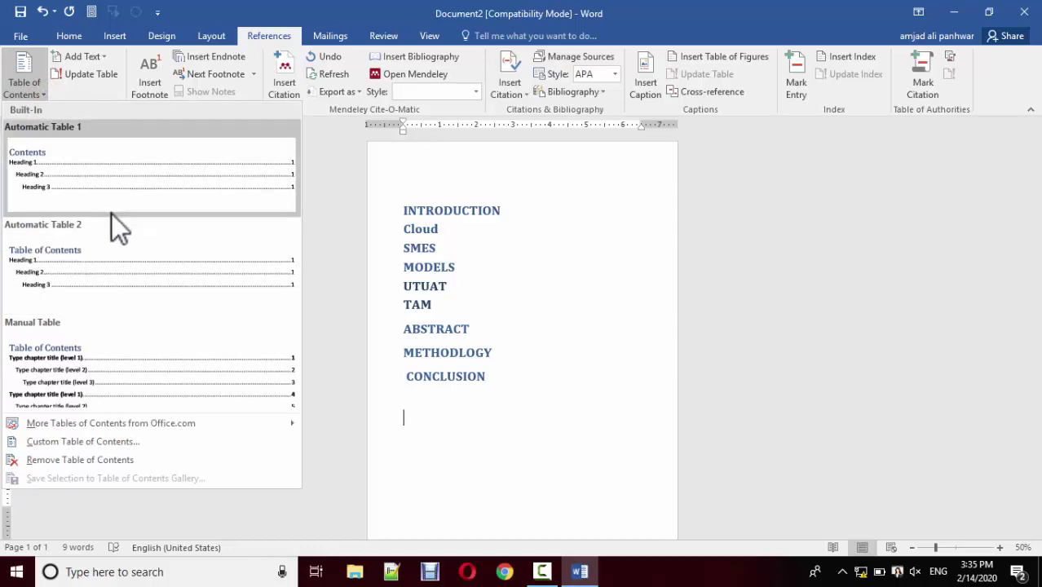
Insert Automatic Table 2 below CONCLUSION and reduce the font size of the headings above it
{"action": "left_click", "coordinate": [108, 258]}
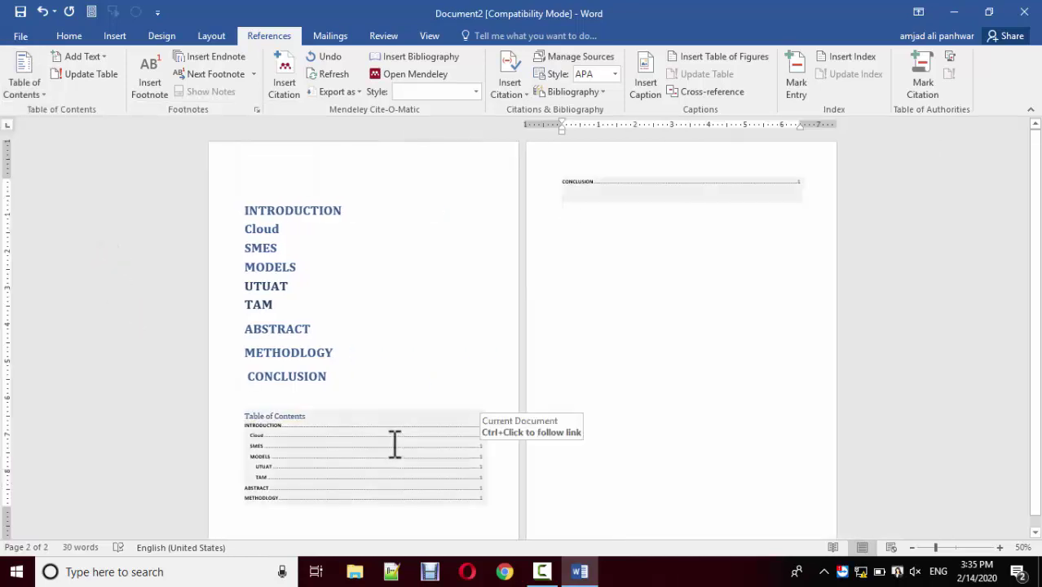
{"action": "scroll", "coordinate": [374, 444], "scroll_direction": "up", "scroll_amount": 2, "text": "ctrl"}
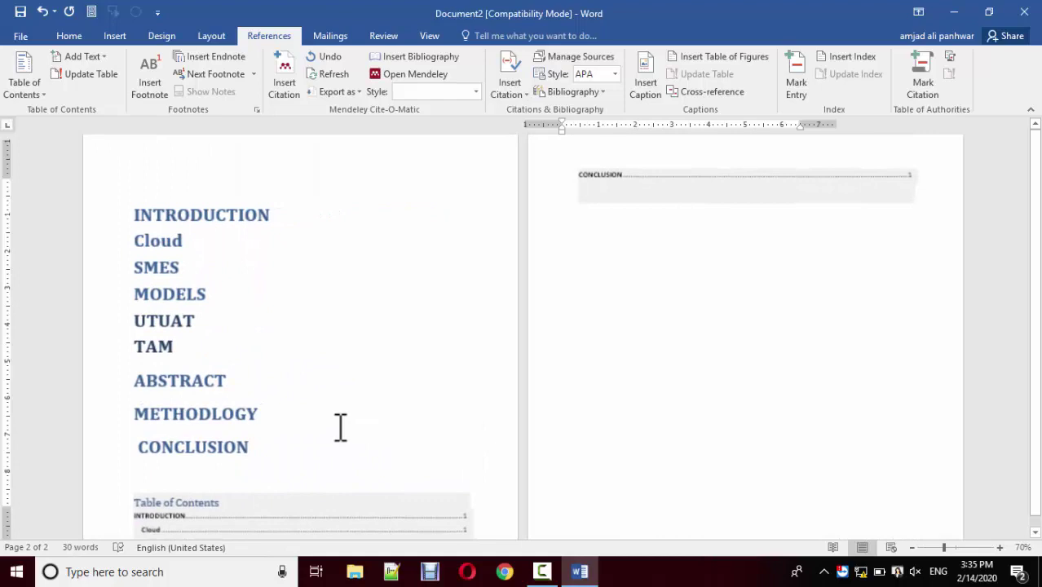
{"action": "left_click_drag", "start_coordinate": [304, 423], "coordinate": [155, 321]}
{"action": "mouse_move", "coordinate": [330, 463]}
{"action": "left_mouse_down"}
{"action": "mouse_move", "coordinate": [293, 444]}
{"action": "mouse_move", "coordinate": [142, 201]}
{"action": "left_mouse_up"}
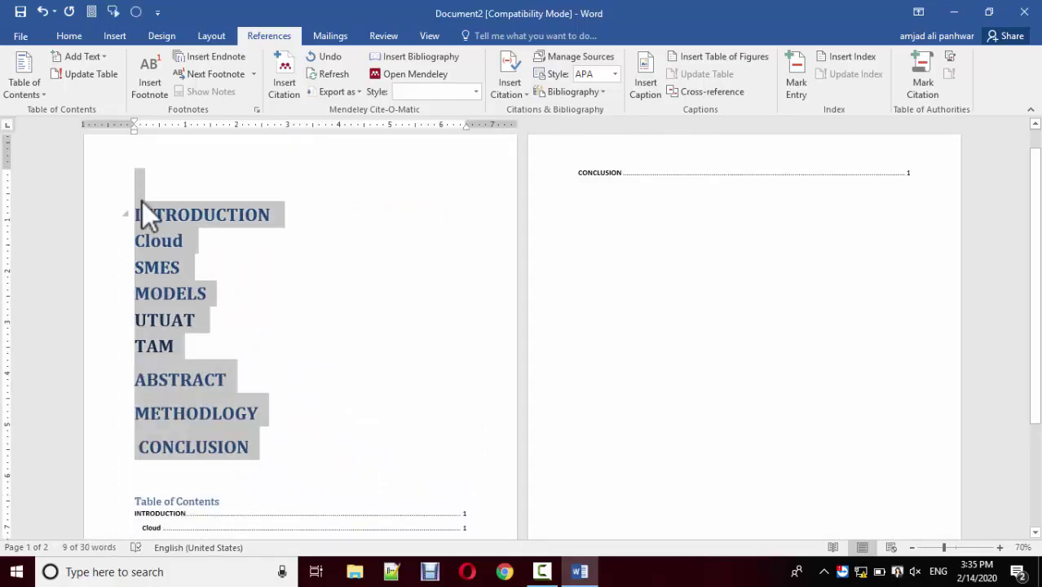
{"action": "key", "text": "ctrl+shift+comma"}
{"action": "key", "text": "ctrl+shift+comma"}
{"action": "key", "text": "ctrl+shift+comma"}
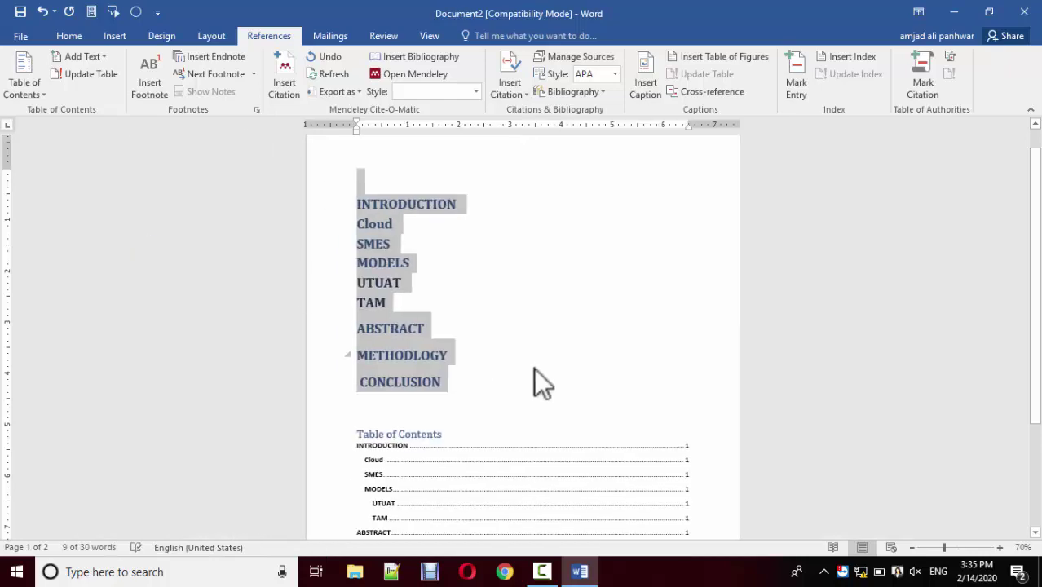
{"action": "scroll", "coordinate": [539, 379], "scroll_direction": "down", "scroll_amount": 4}
{"action": "scroll", "coordinate": [537, 372], "scroll_direction": "up", "scroll_amount": 1, "text": "ctrl"}
{"action": "scroll", "coordinate": [536, 418], "scroll_direction": "up", "scroll_amount": 2, "text": "ctrl"}
{"action": "scroll", "coordinate": [537, 418], "scroll_direction": "up", "scroll_amount": 1, "text": "ctrl"}
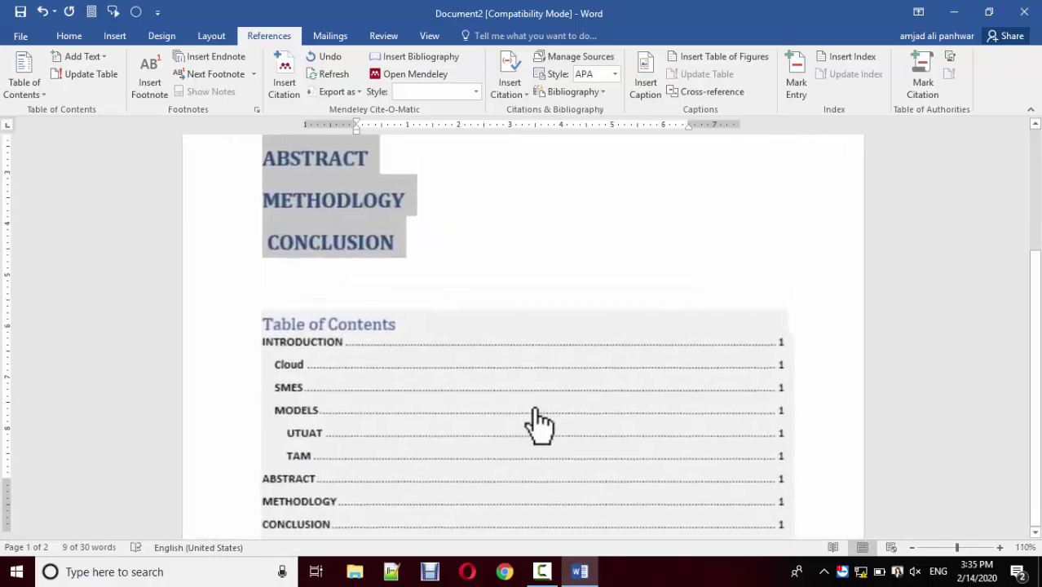
{"action": "left_click", "coordinate": [263, 343]}
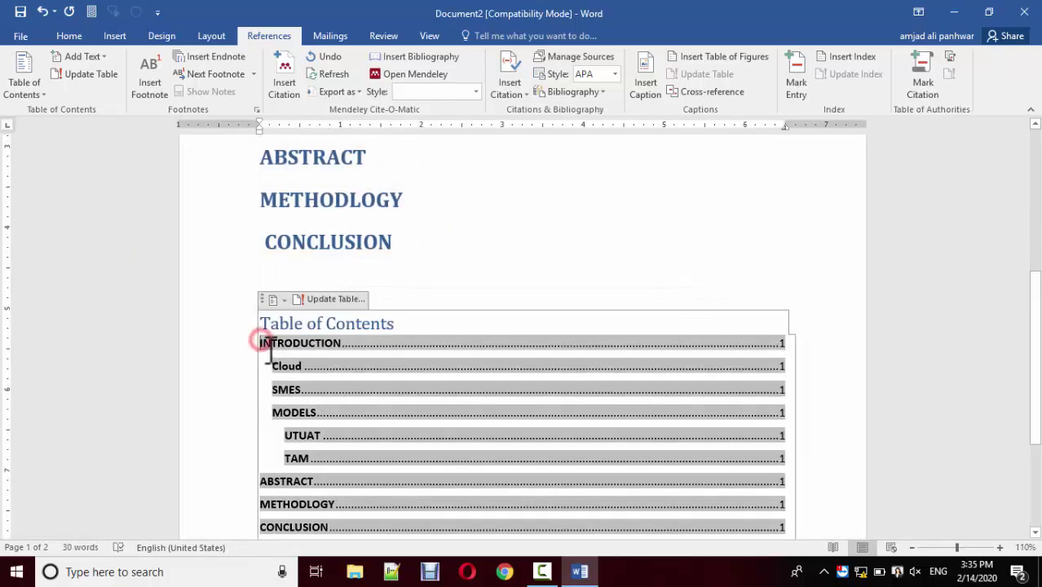
{"action": "mouse_move", "coordinate": [274, 365]}
{"action": "left_mouse_down"}
{"action": "mouse_move", "coordinate": [335, 400]}
{"action": "mouse_move", "coordinate": [344, 454]}
{"action": "left_mouse_up"}
{"action": "left_click", "coordinate": [287, 435]}
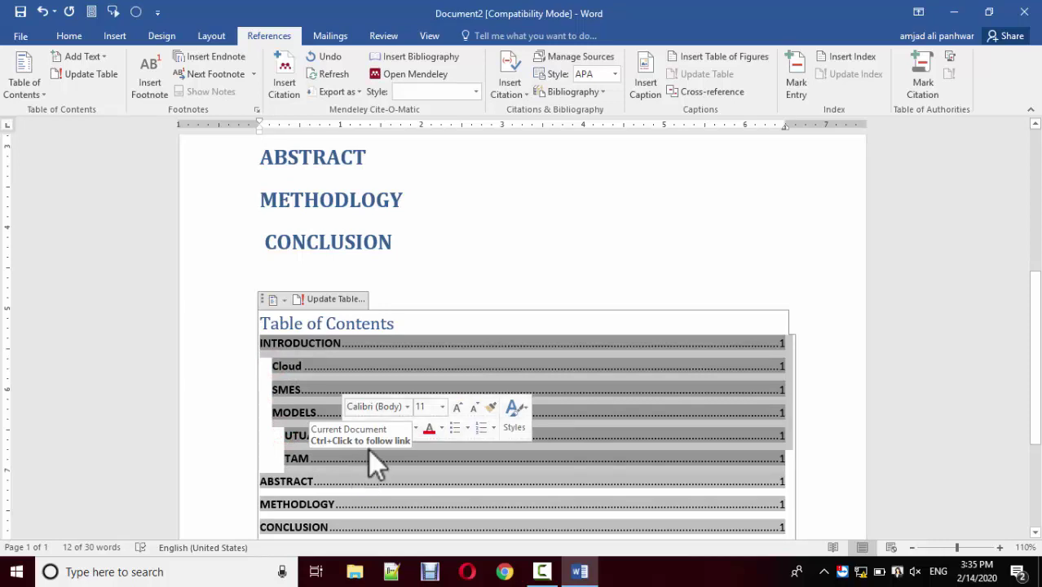
{"action": "left_click", "coordinate": [502, 249]}
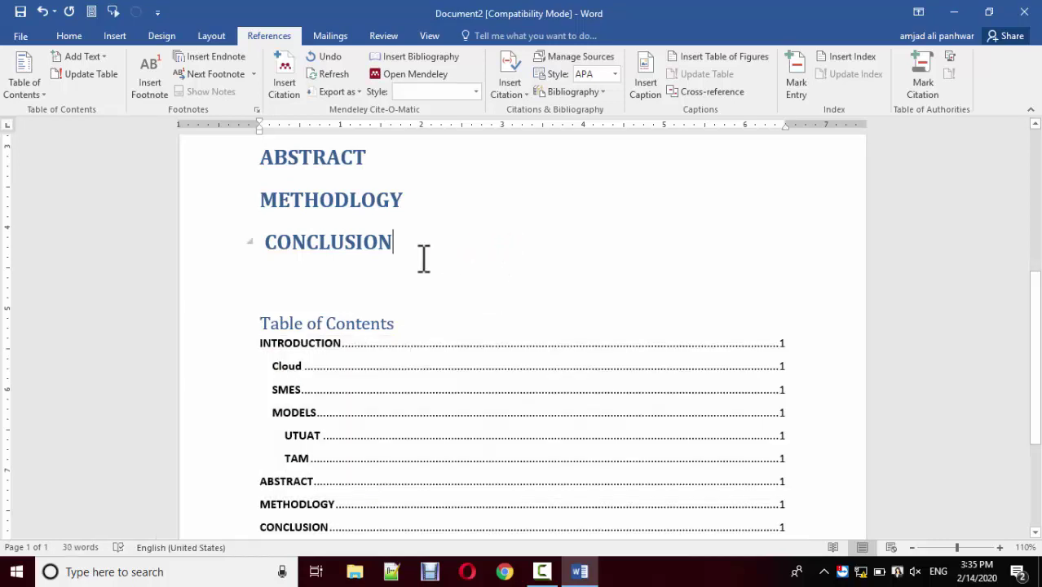
{"action": "scroll", "coordinate": [420, 257], "scroll_direction": "up", "scroll_amount": 5}
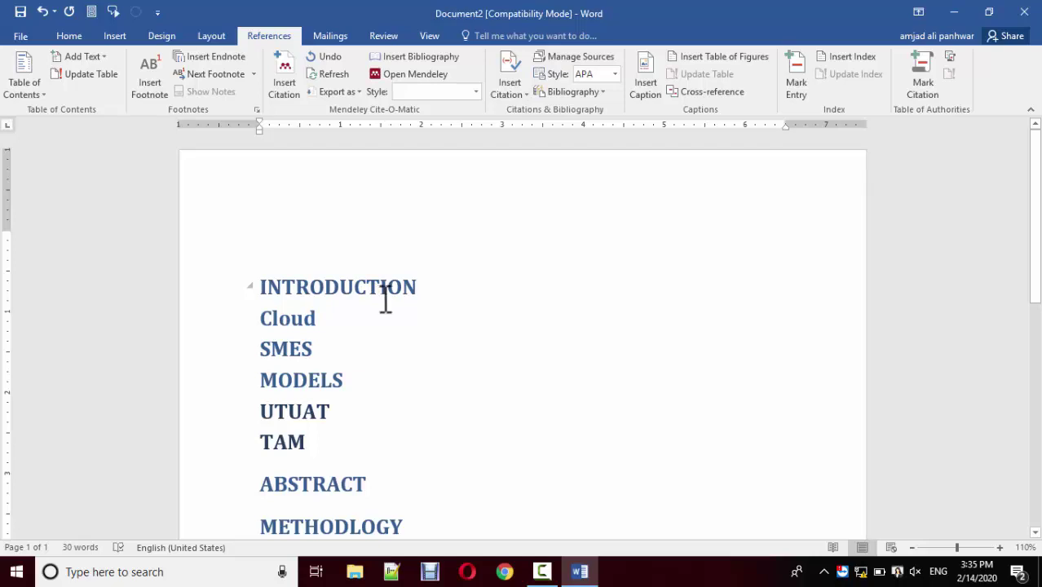
Check INTRODUCTION's contents level under Add Text, then switch to the Home tab
{"action": "left_click", "coordinate": [109, 61]}
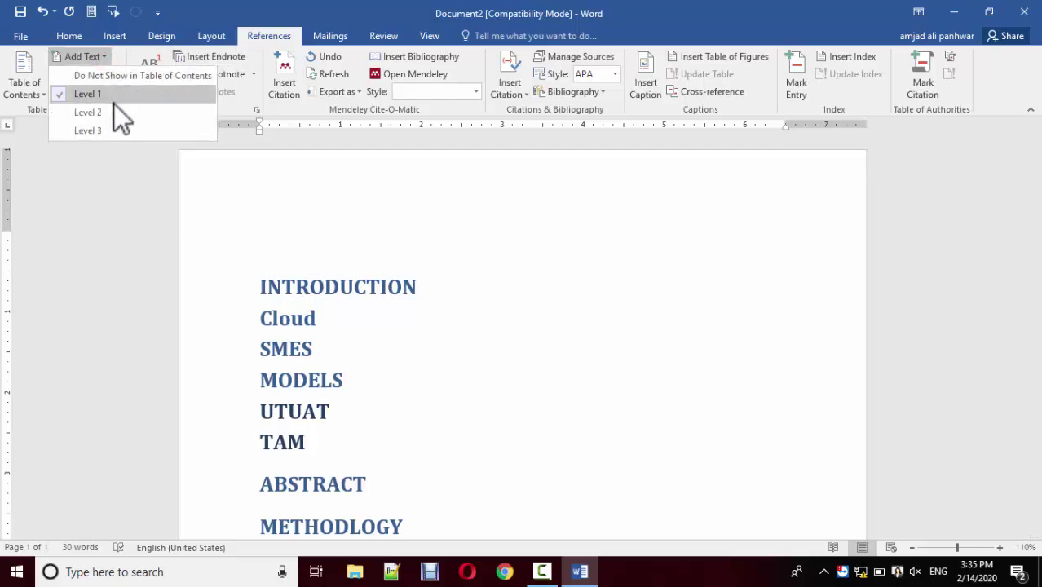
{"action": "left_click", "coordinate": [65, 30]}
{"action": "left_click", "coordinate": [70, 35]}
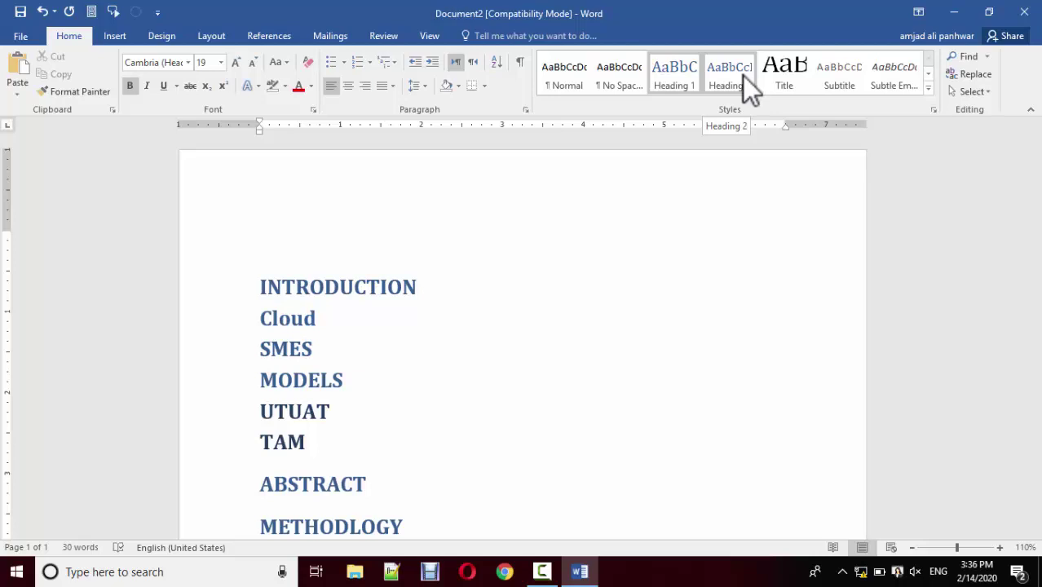
Move the INTRODUCTION heading to a new page 2 after the table of contents
{"action": "left_click", "coordinate": [598, 316]}
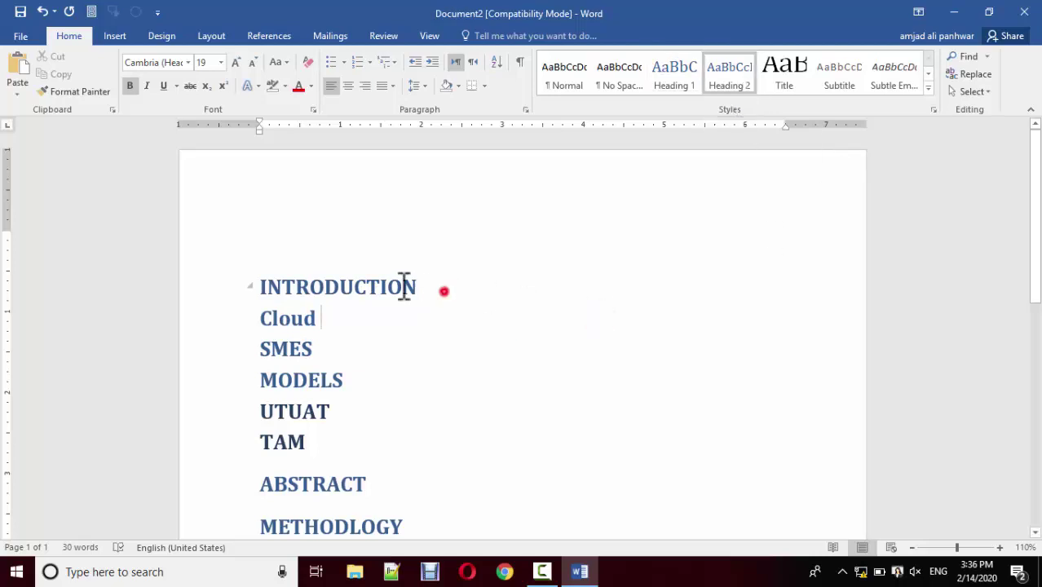
{"action": "left_click_drag", "start_coordinate": [444, 291], "coordinate": [260, 281]}
{"action": "key", "text": "ctrl+c"}
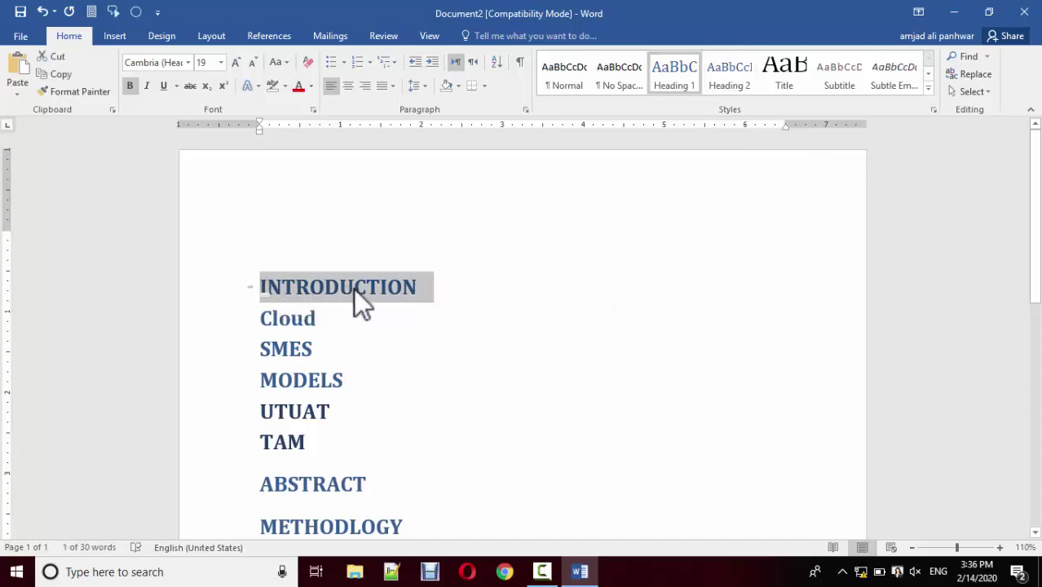
{"action": "key", "text": "Delete"}
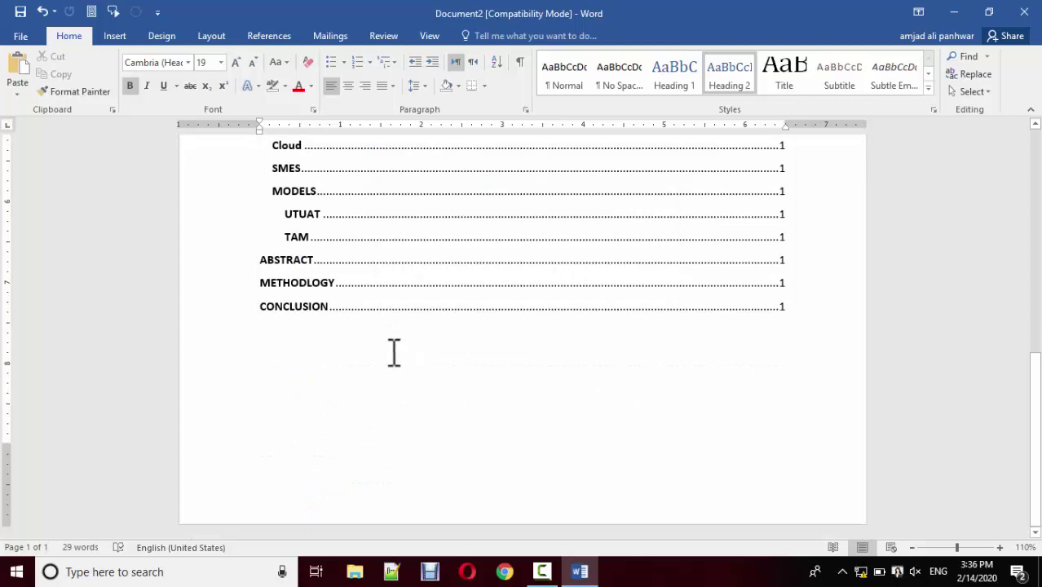
{"action": "left_click", "coordinate": [381, 397]}
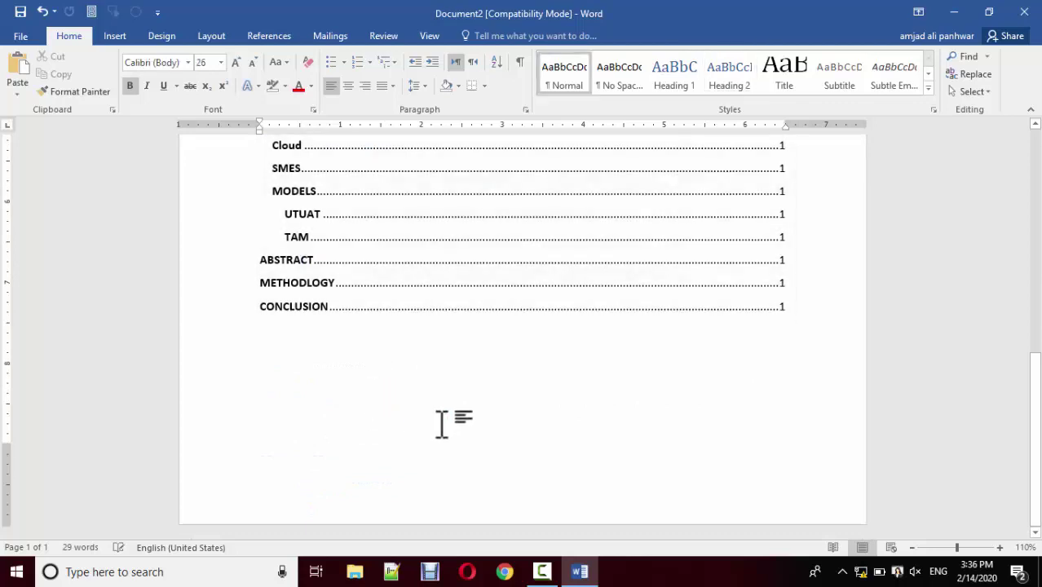
{"action": "key", "text": "ctrl+Return"}
{"action": "key", "text": "ctrl+v"}
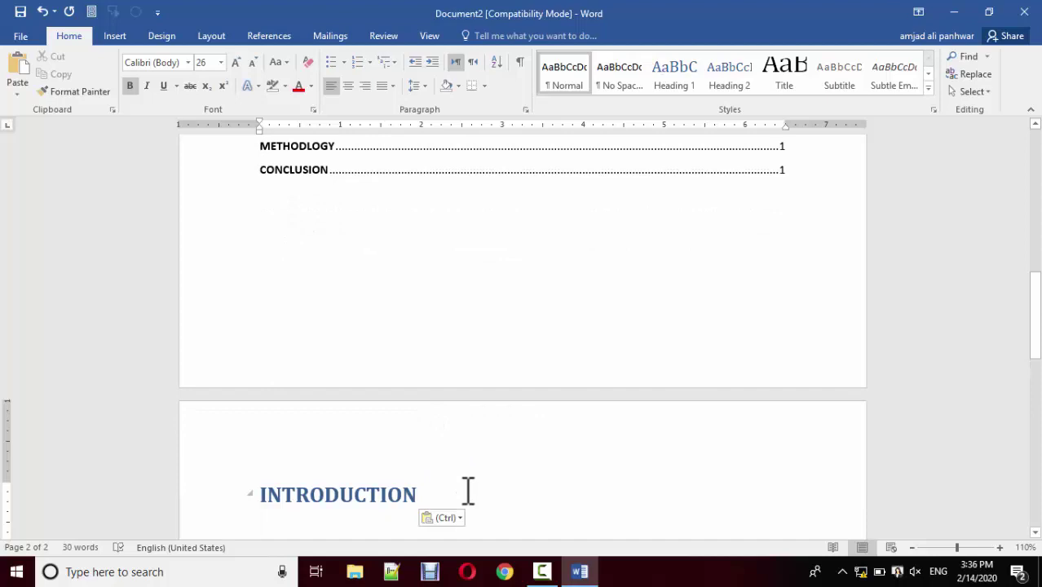
Generate sample paragraphs under INTRODUCTION with the =rand() formula
{"action": "type", "text": "="}
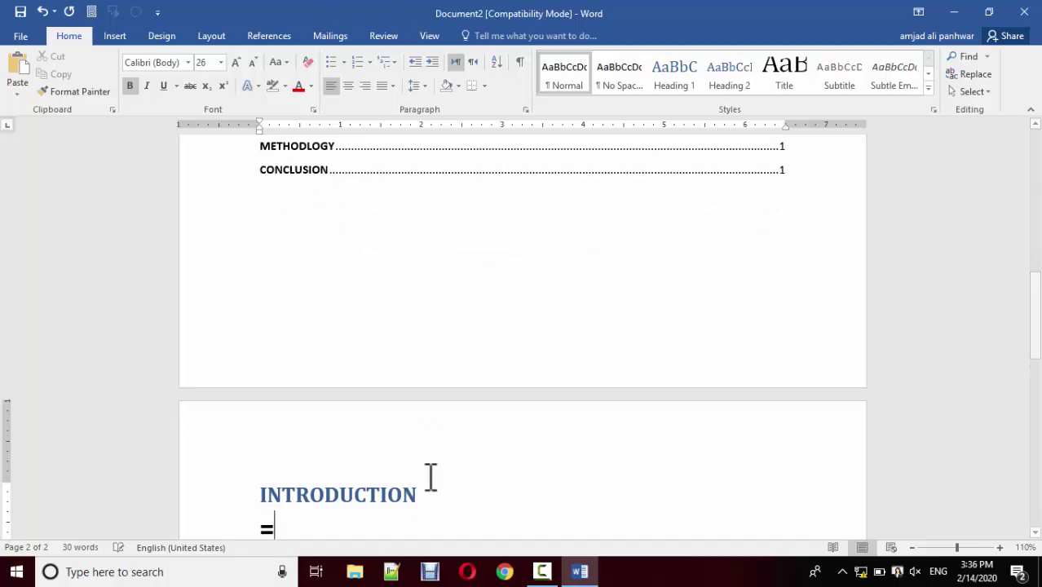
{"action": "type", "text": "RN"}
{"action": "key", "text": "BackSpace"}
{"action": "key", "text": "BackSpace"}
{"action": "type", "text": "rand("}
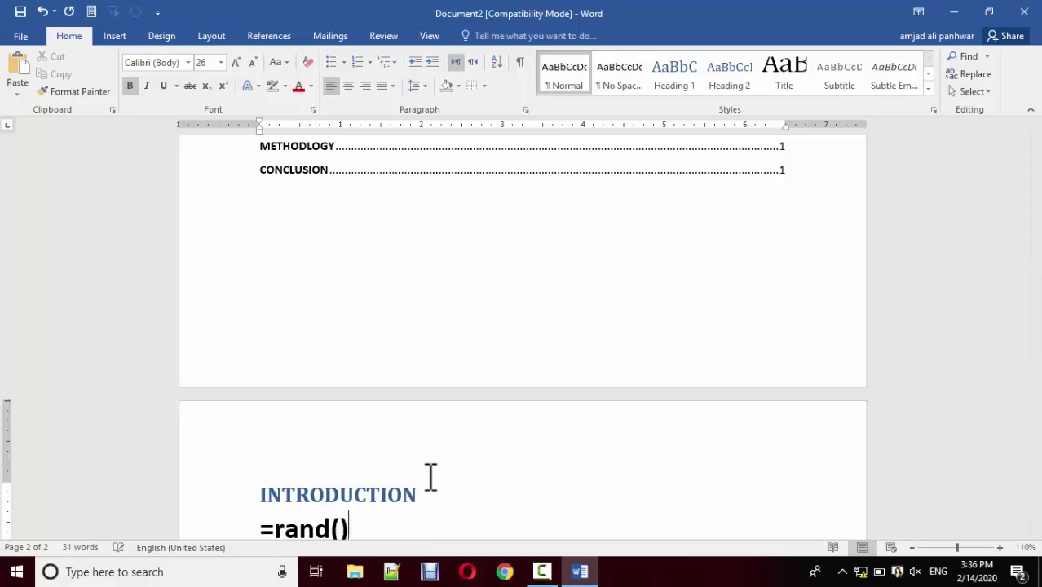
{"action": "key", "text": "Return"}
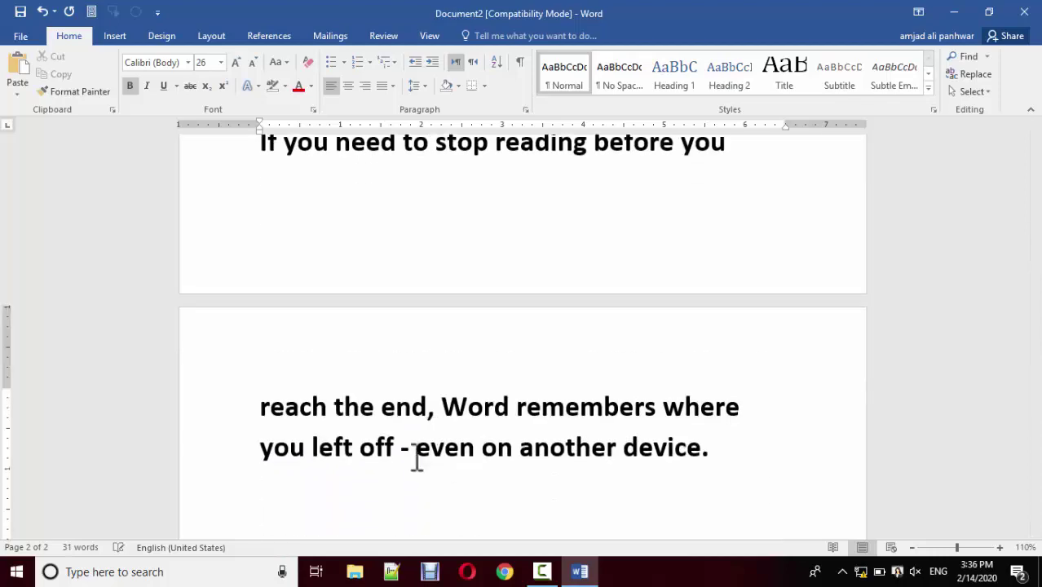
{"action": "scroll", "coordinate": [506, 489], "scroll_direction": "down", "scroll_amount": 2, "text": "ctrl"}
{"action": "scroll", "coordinate": [506, 489], "scroll_direction": "down", "scroll_amount": 3, "text": "ctrl"}
{"action": "scroll", "coordinate": [506, 489], "scroll_direction": "down", "scroll_amount": 1, "text": "ctrl"}
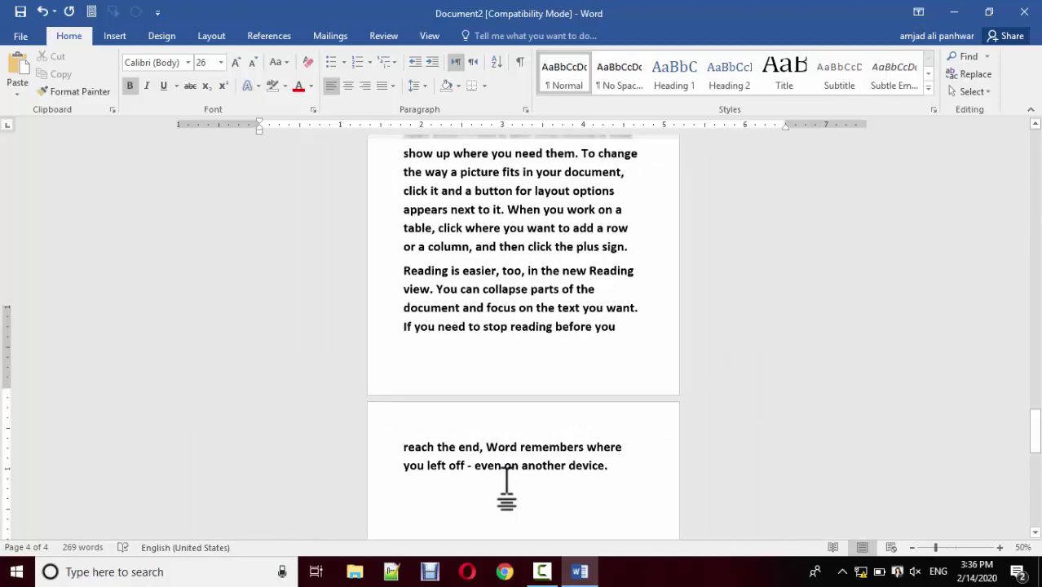
{"action": "scroll", "coordinate": [506, 489], "scroll_direction": "down", "scroll_amount": 3, "text": "ctrl"}
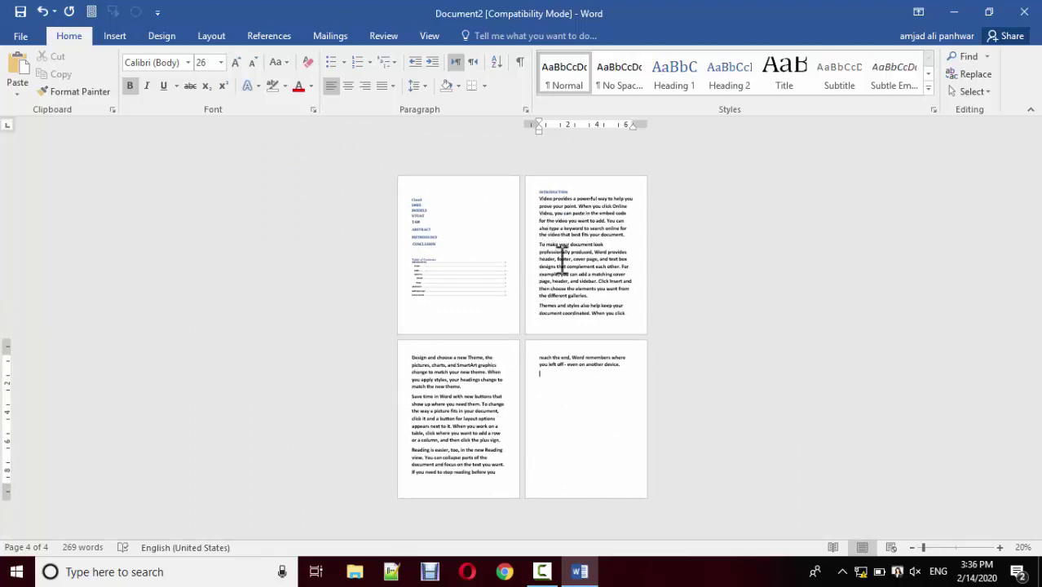
Push the Themes and styles paragraph to a new page, then delete and restore text on page 3
{"action": "left_click", "coordinate": [537, 305]}
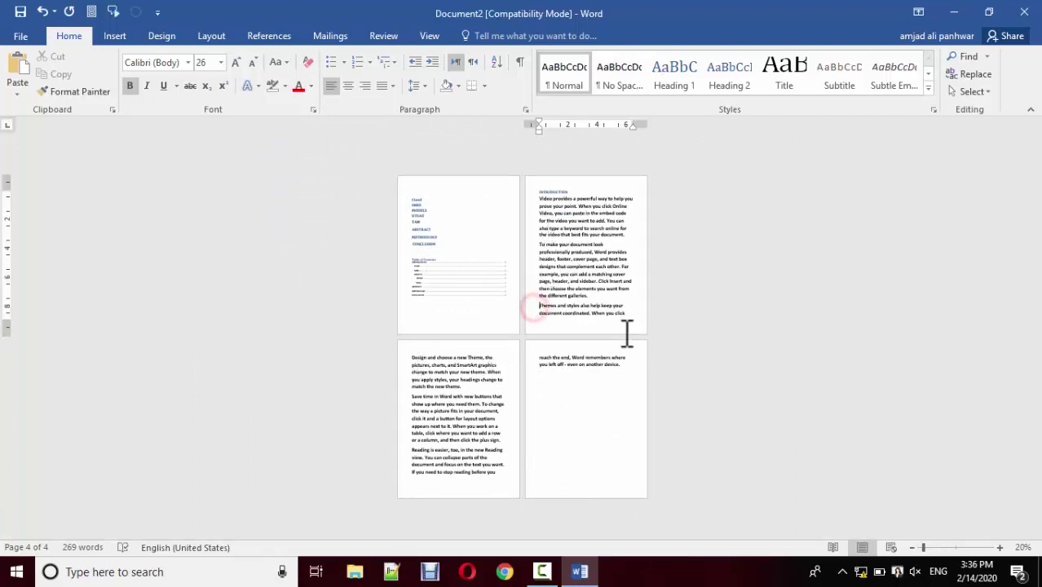
{"action": "key", "text": "ctrl+Return"}
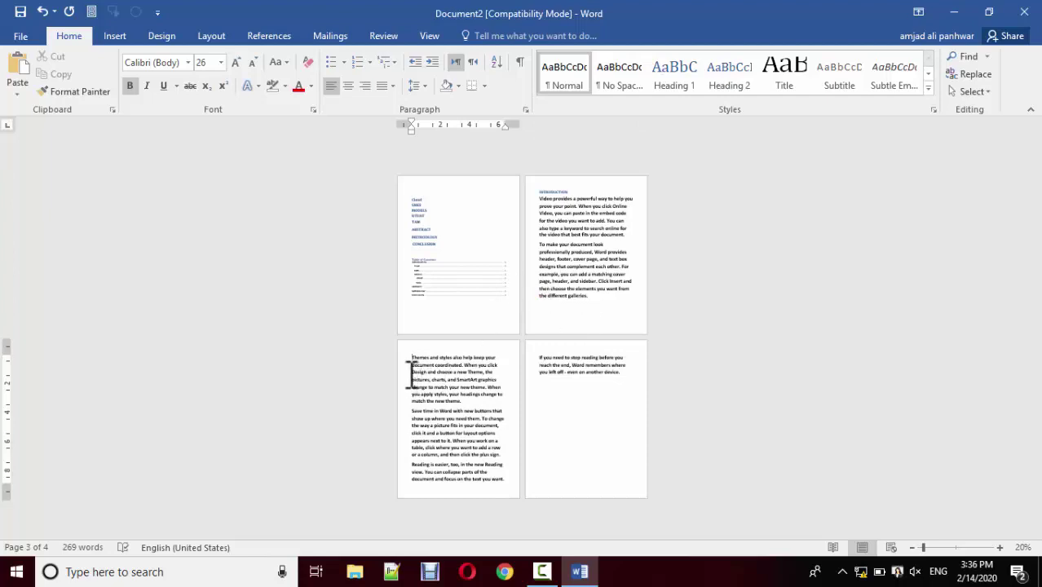
{"action": "left_click", "coordinate": [408, 383]}
{"action": "left_click_drag", "start_coordinate": [409, 383], "coordinate": [465, 417]}
{"action": "key", "text": "Delete"}
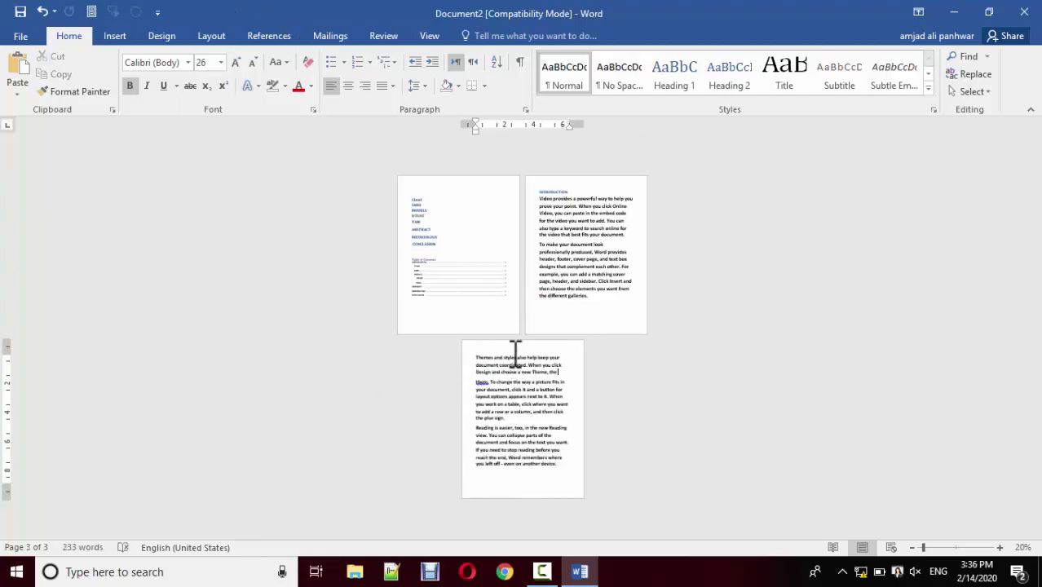
{"action": "key", "text": "ctrl+z"}
{"action": "left_click", "coordinate": [572, 388]}
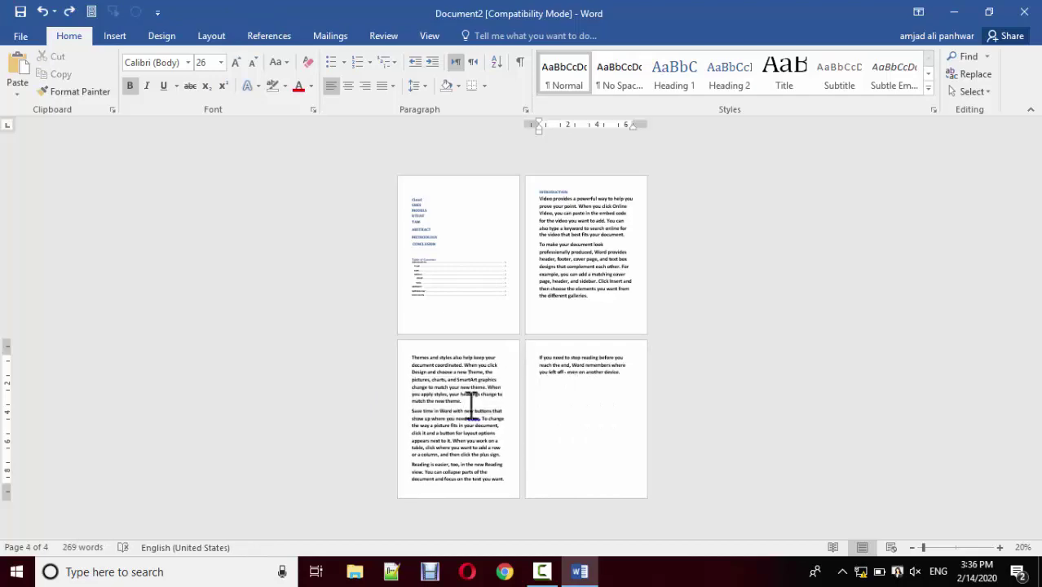
Select the headings from Cloud downward above the Table of Contents on page 1
{"action": "scroll", "coordinate": [390, 318], "scroll_direction": "up", "scroll_amount": 4, "text": "ctrl"}
{"action": "scroll", "coordinate": [423, 309], "scroll_direction": "up", "scroll_amount": 10}
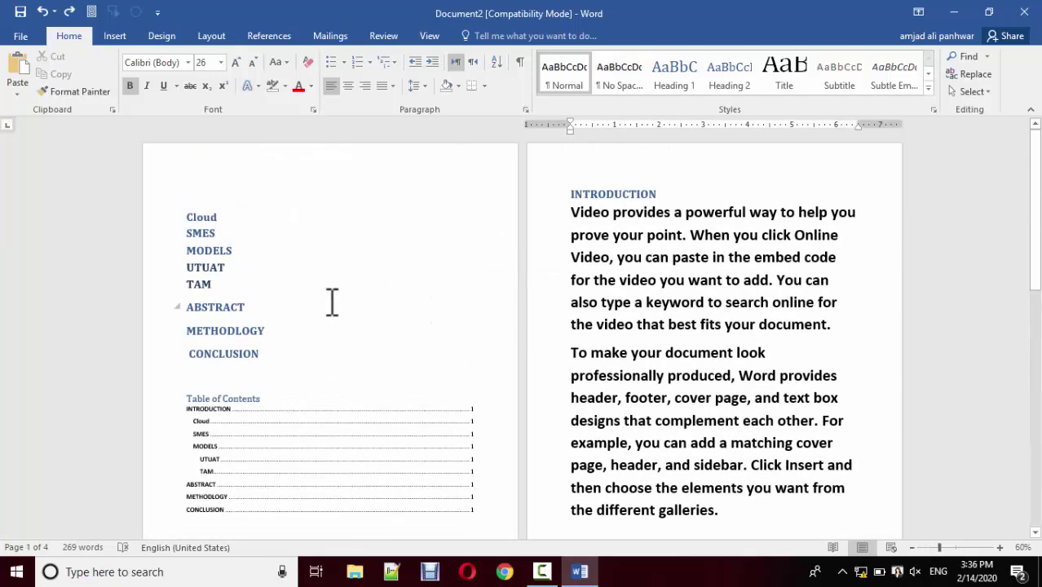
{"action": "left_click", "coordinate": [186, 216]}
{"action": "mouse_move", "coordinate": [203, 214]}
{"action": "left_mouse_down"}
{"action": "mouse_move", "coordinate": [222, 216]}
{"action": "mouse_move", "coordinate": [321, 344]}
{"action": "left_mouse_up"}
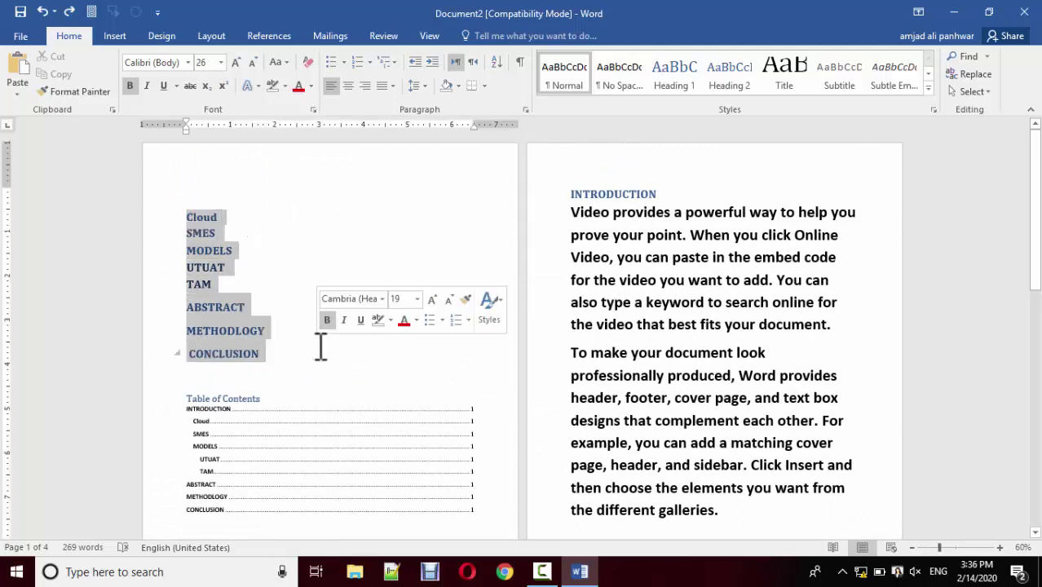
Cut the headings and place only the Cloud heading above the Themes paragraph
{"action": "key", "text": "Delete"}
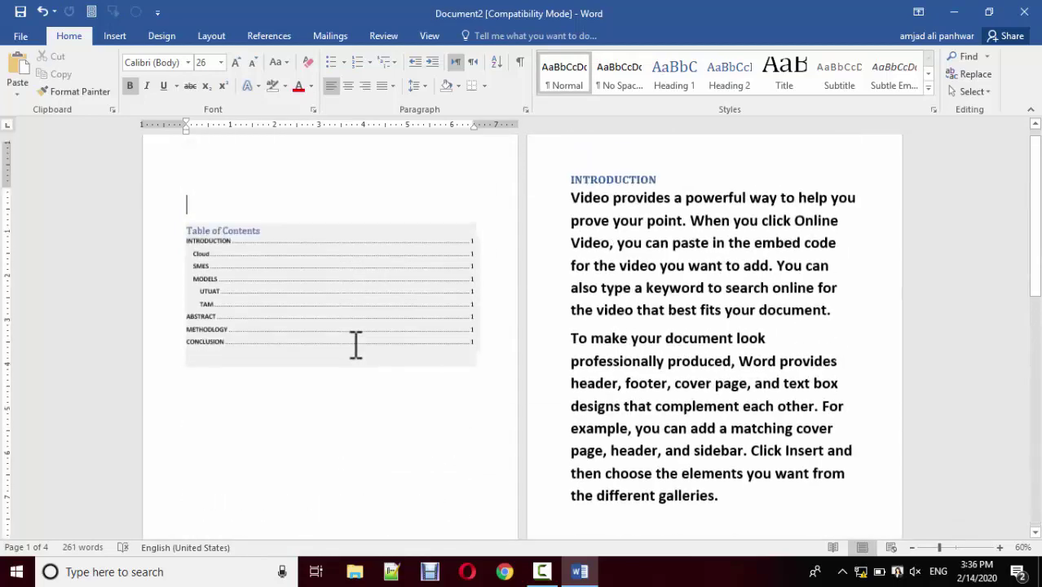
{"action": "scroll", "coordinate": [360, 354], "scroll_direction": "up", "scroll_amount": 5}
{"action": "scroll", "coordinate": [342, 375], "scroll_direction": "down", "scroll_amount": 3}
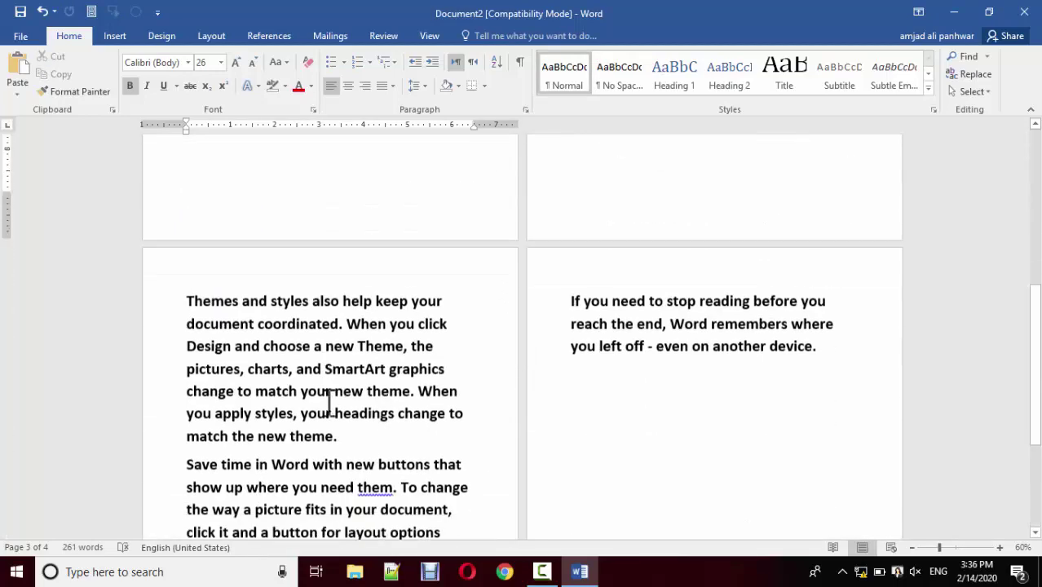
{"action": "left_click", "coordinate": [195, 287]}
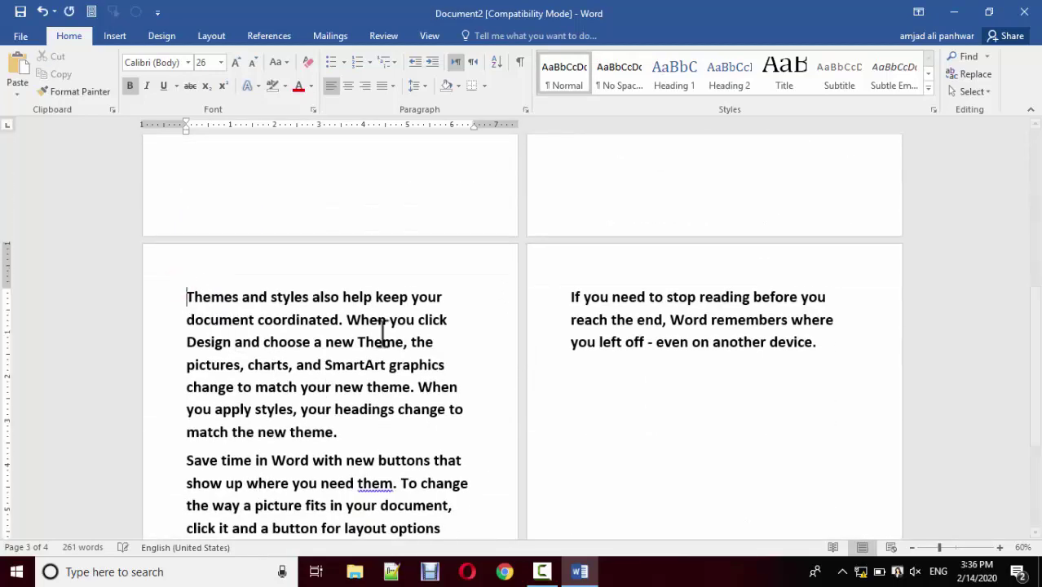
{"action": "key", "text": "Up"}
{"action": "key", "text": "Down"}
{"action": "key", "text": "Return"}
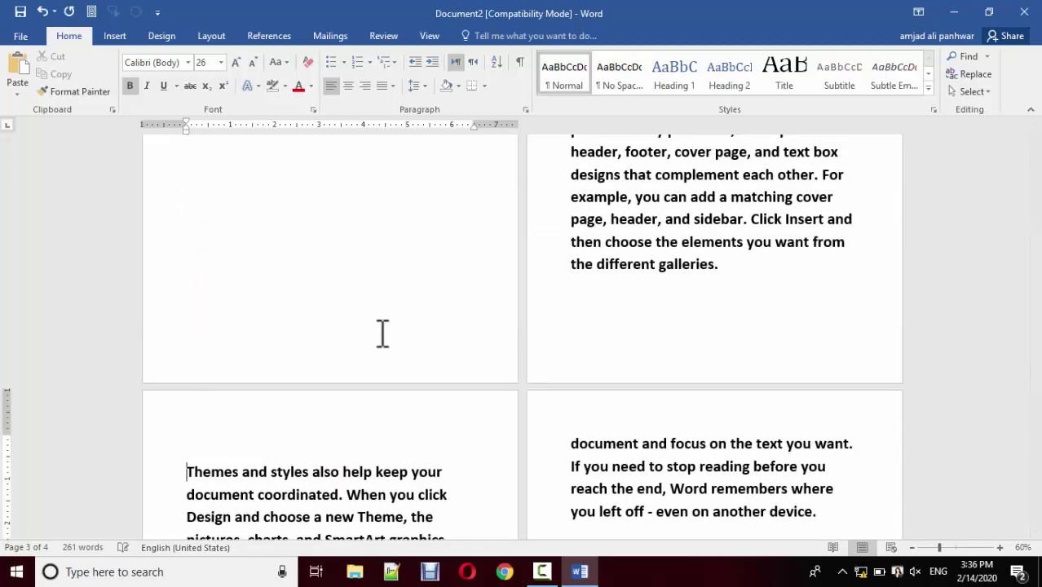
{"action": "type", "text": "Cloud SMES MODELS UTUAT TAM ABSTRACT METHODOLOGY CONCLUSION"}
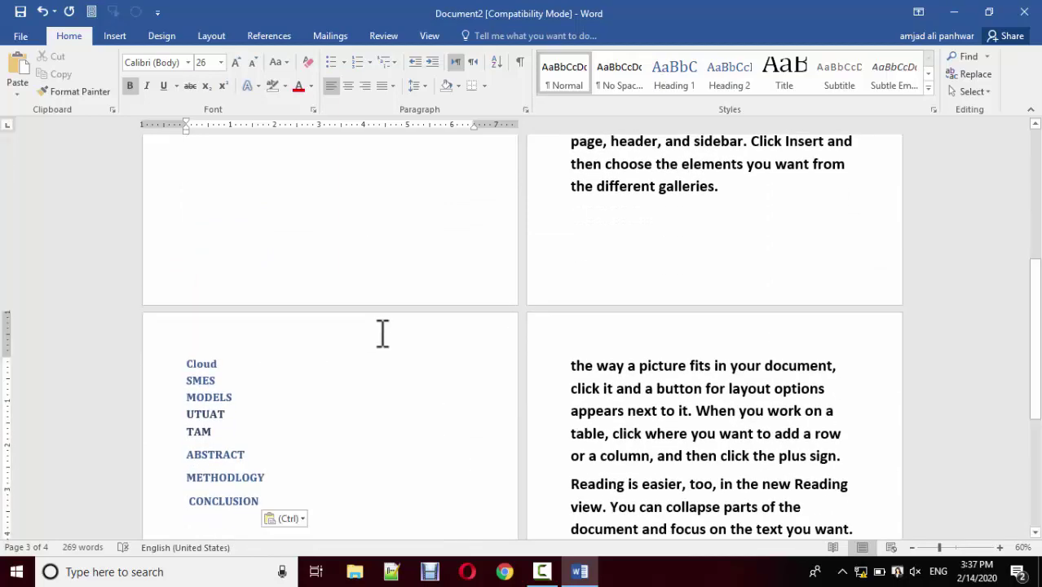
{"action": "key", "text": "shift+Up"}
{"action": "key", "text": "shift+Up"}
{"action": "key", "text": "shift+Up"}
{"action": "key", "text": "shift+Up"}
{"action": "key", "text": "shift+Up"}
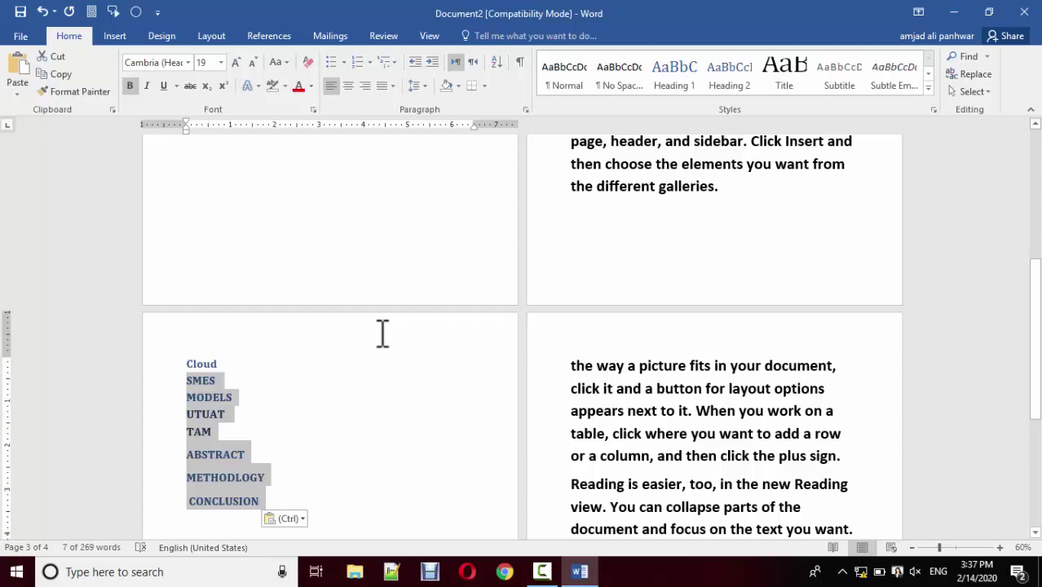
{"action": "key", "text": "Delete"}
Paste the headings above the Reading paragraph, keeping only SMES there
{"action": "left_click", "coordinate": [594, 339]}
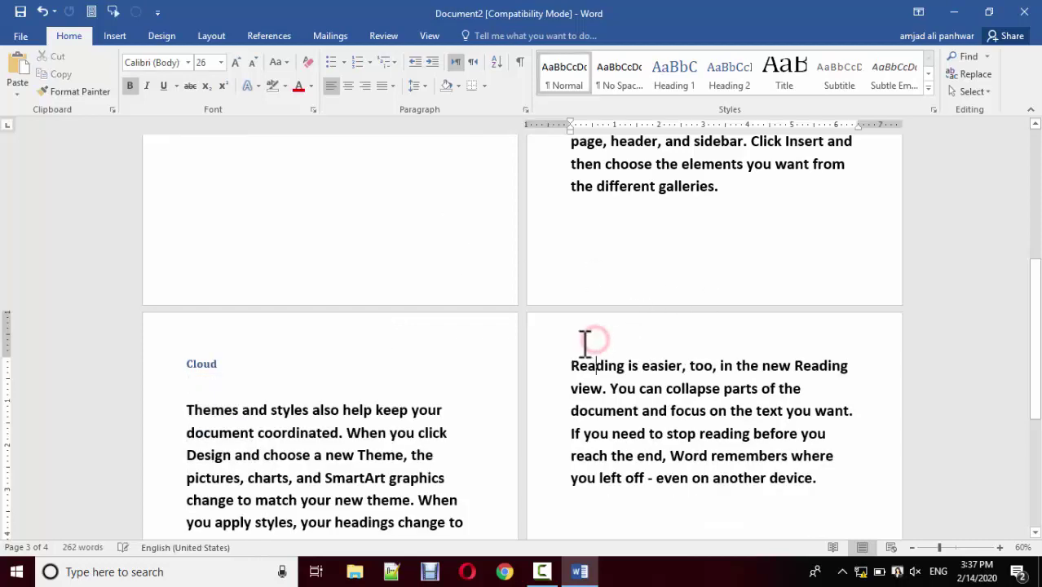
{"action": "left_click", "coordinate": [574, 359]}
{"action": "key", "text": "Return"}
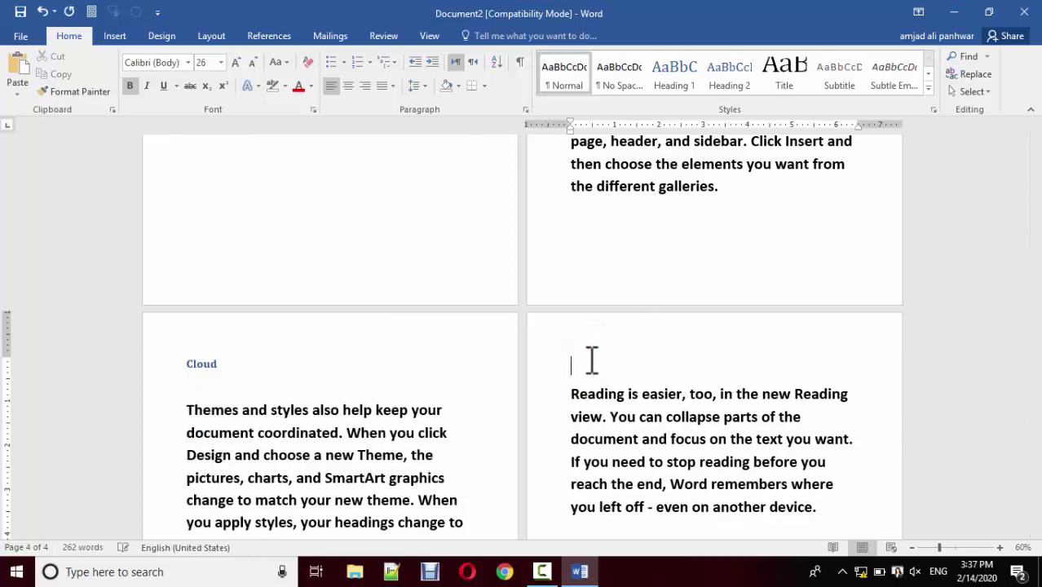
{"action": "type", "text": "SMES MODELS UTUAT TAM ABSTRACT METHODOLOGY  CONCLUSION"}
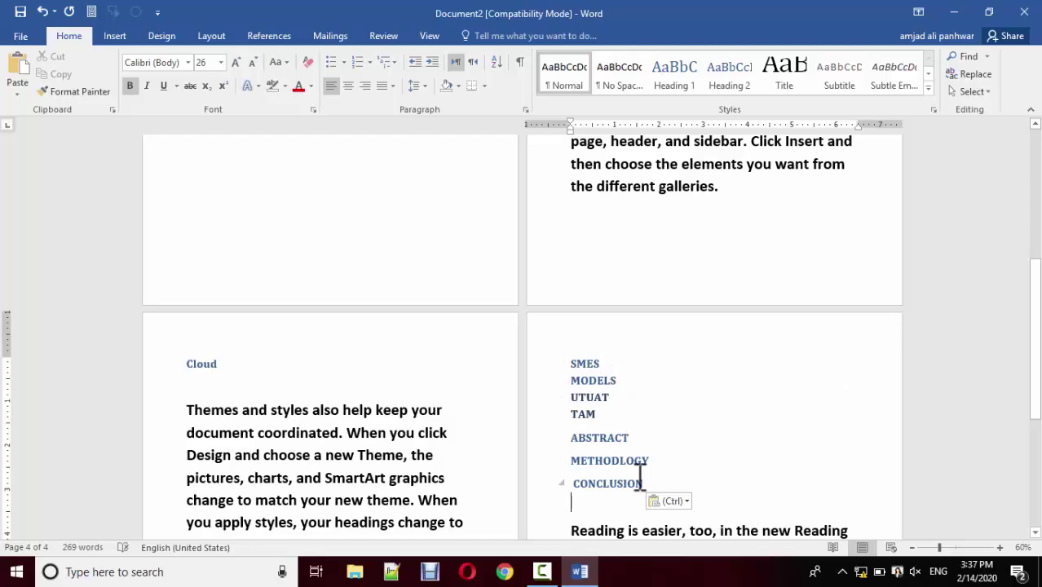
{"action": "key", "text": "shift+Up"}
{"action": "key", "text": "shift+Up"}
{"action": "key", "text": "shift+Up"}
{"action": "key", "text": "shift+Up"}
{"action": "key", "text": "shift+Up"}
{"action": "key", "text": "shift+Down"}
{"action": "key", "text": "ctrl+c"}
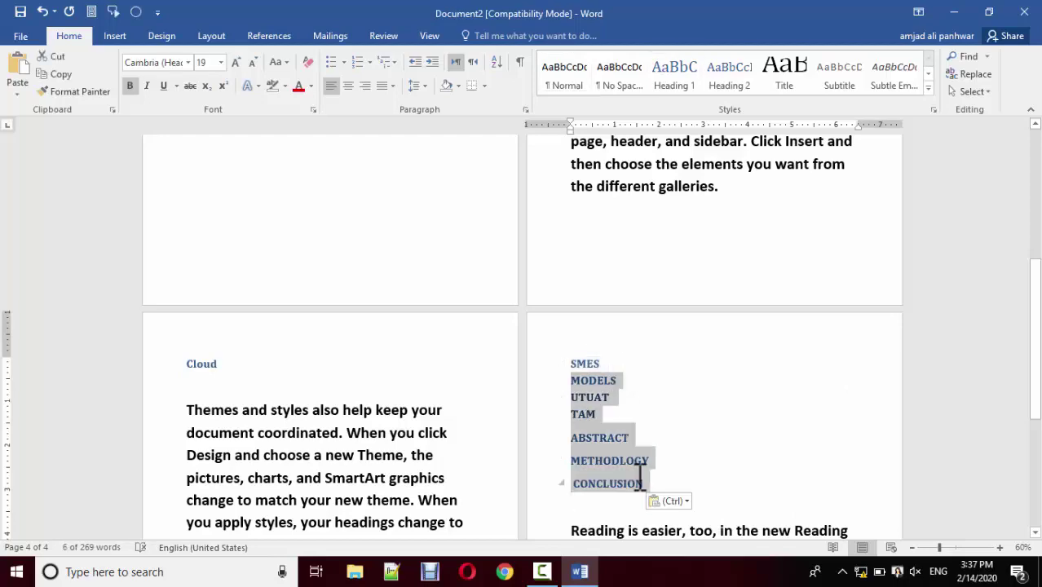
{"action": "key", "text": "Delete"}
Start a new page after SMES headed by MODELS, with =rand sample paragraphs below
{"action": "scroll", "coordinate": [523, 389], "scroll_direction": "down", "scroll_amount": 3}
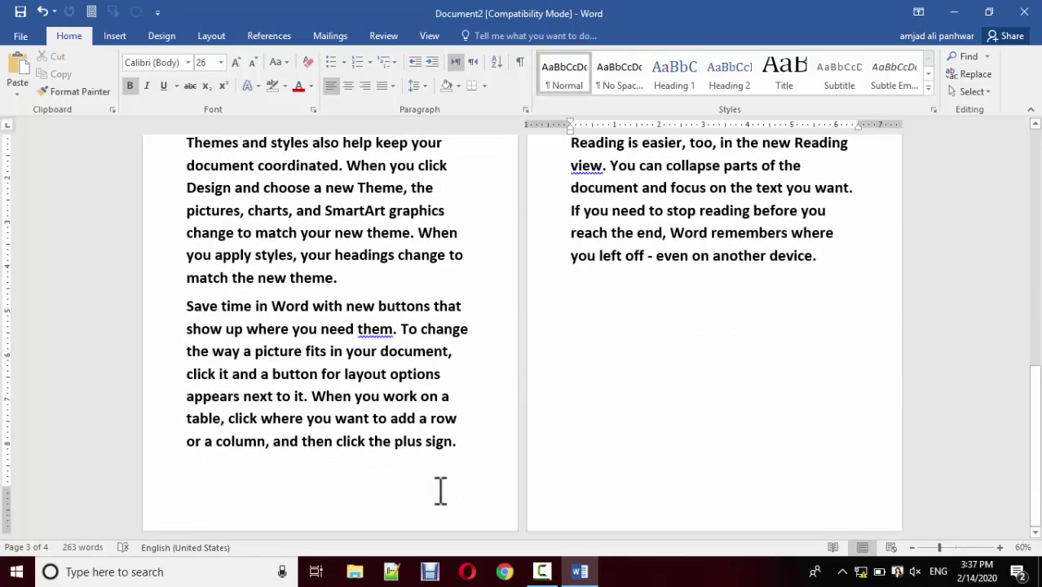
{"action": "scroll", "coordinate": [526, 477], "scroll_direction": "down", "scroll_amount": 1}
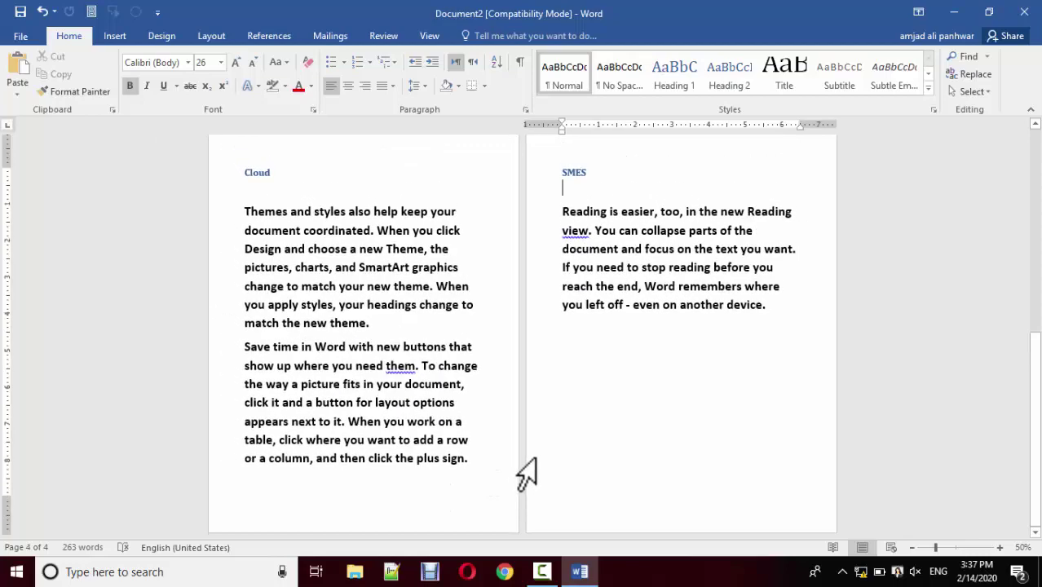
{"action": "left_click", "coordinate": [594, 389]}
{"action": "key", "text": "ctrl+Return"}
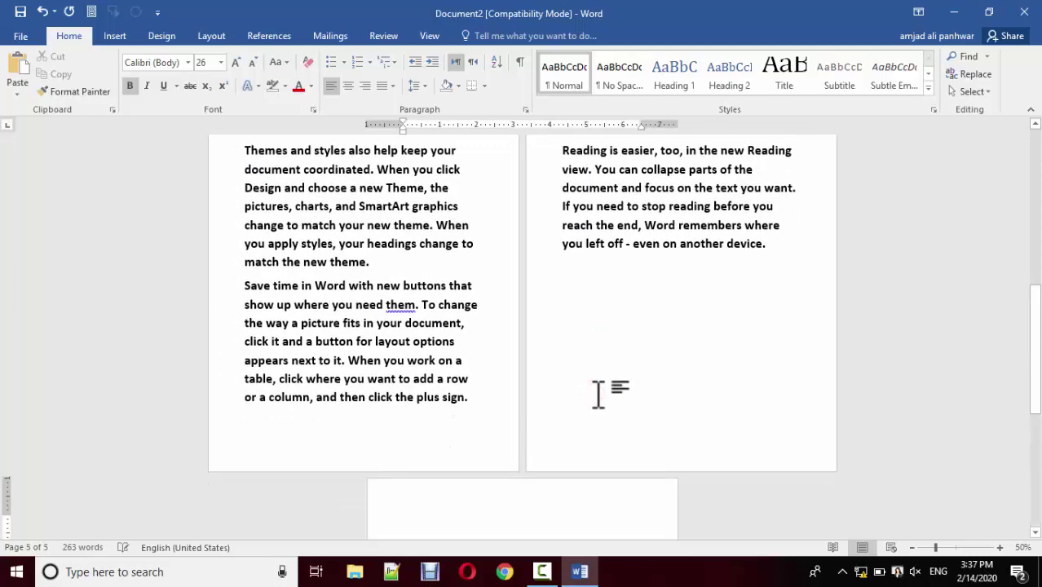
{"action": "key", "text": "ctrl+v"}
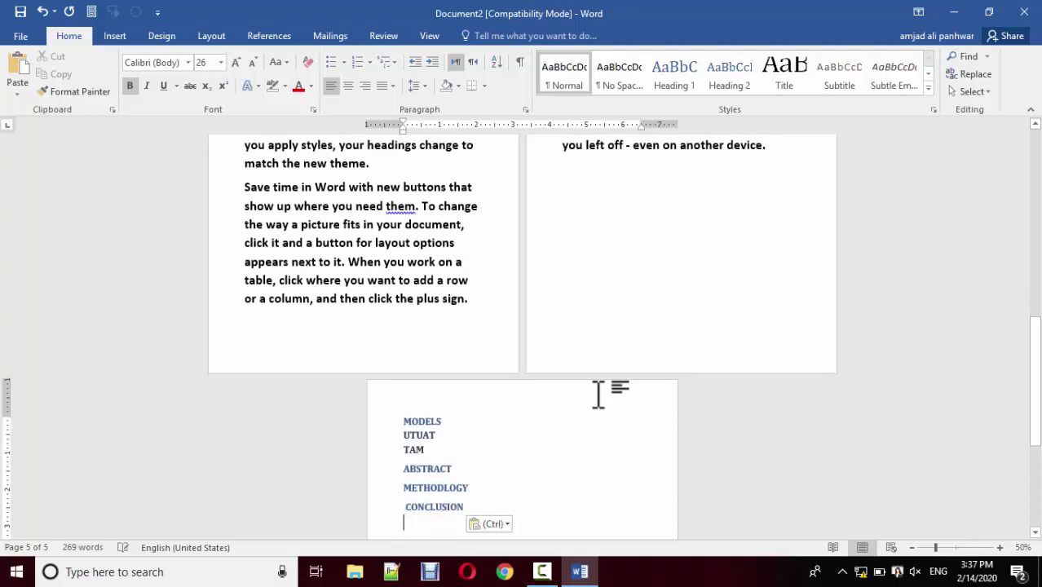
{"action": "key", "text": "shift+Up"}
{"action": "key", "text": "shift+Up"}
{"action": "key", "text": "shift+Up"}
{"action": "key", "text": "shift+Up"}
{"action": "key", "text": "shift+Up"}
{"action": "key", "text": "ctrl+c"}
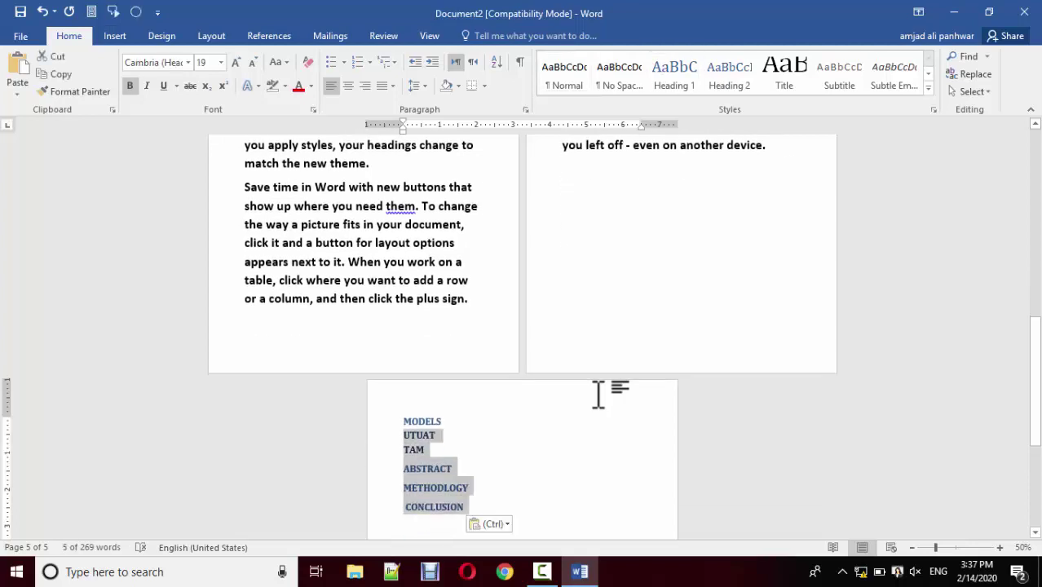
{"action": "key", "text": "Delete"}
{"action": "type", "text": "=rand("}
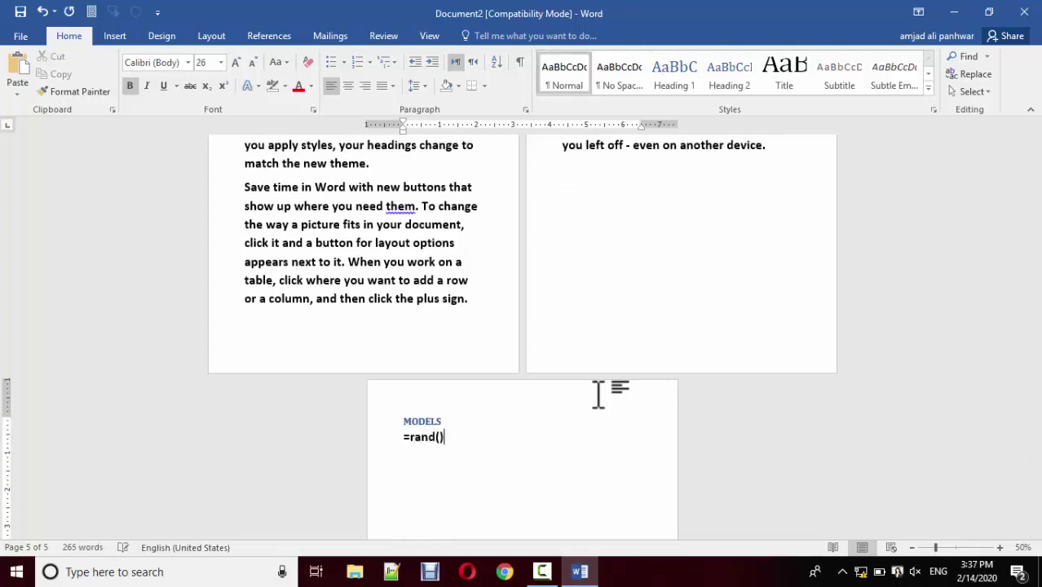
{"action": "key", "text": "Return"}
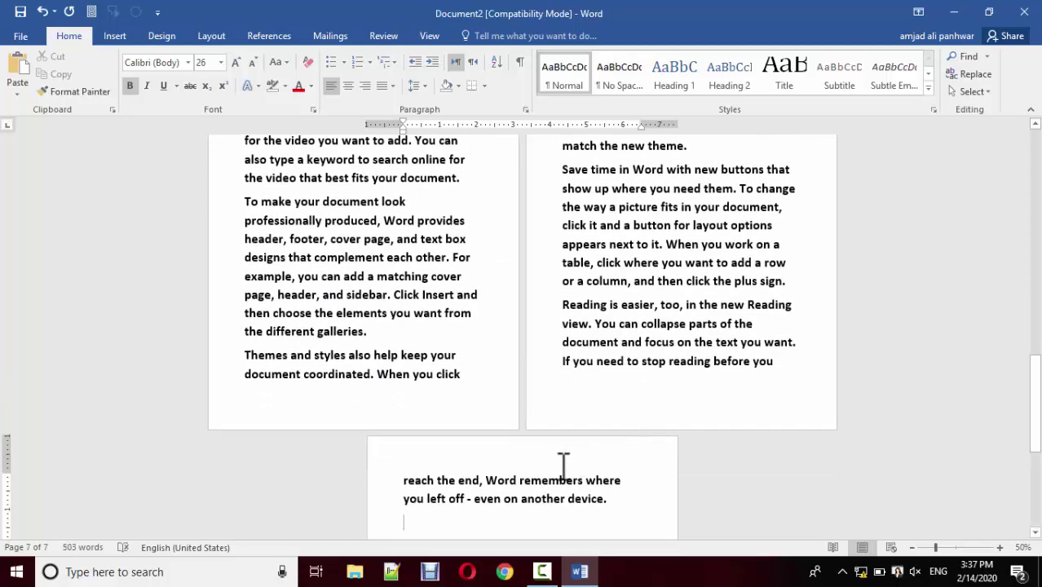
Place the UTUAT heading above the 'reach the end' paragraph, cutting TAM through CONCLUSION
{"action": "scroll", "coordinate": [554, 463], "scroll_direction": "up", "scroll_amount": 3}
{"action": "scroll", "coordinate": [558, 463], "scroll_direction": "down", "scroll_amount": 2}
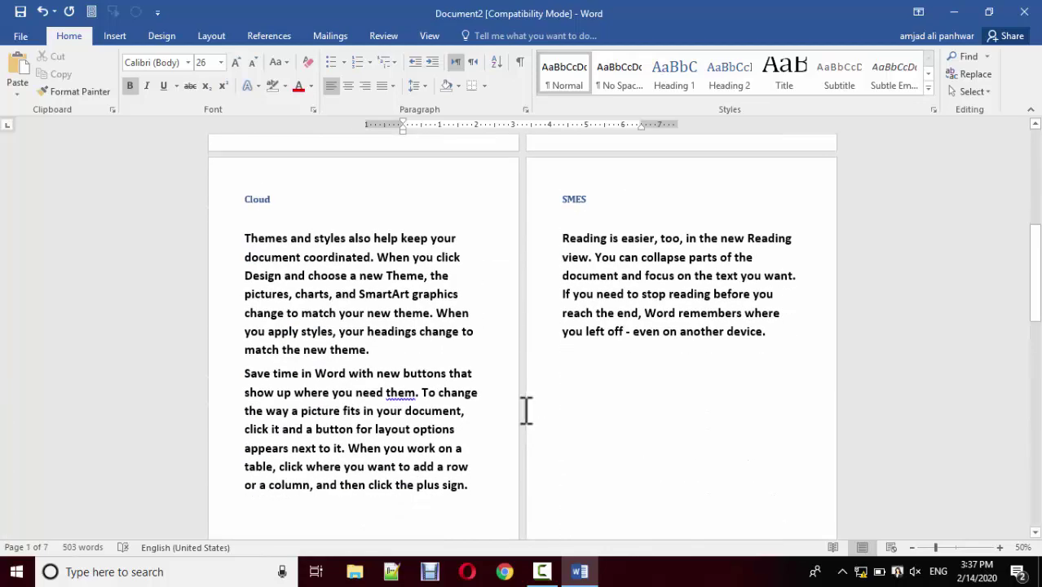
{"action": "scroll", "coordinate": [525, 409], "scroll_direction": "down", "scroll_amount": 5}
{"action": "left_click", "coordinate": [405, 234]}
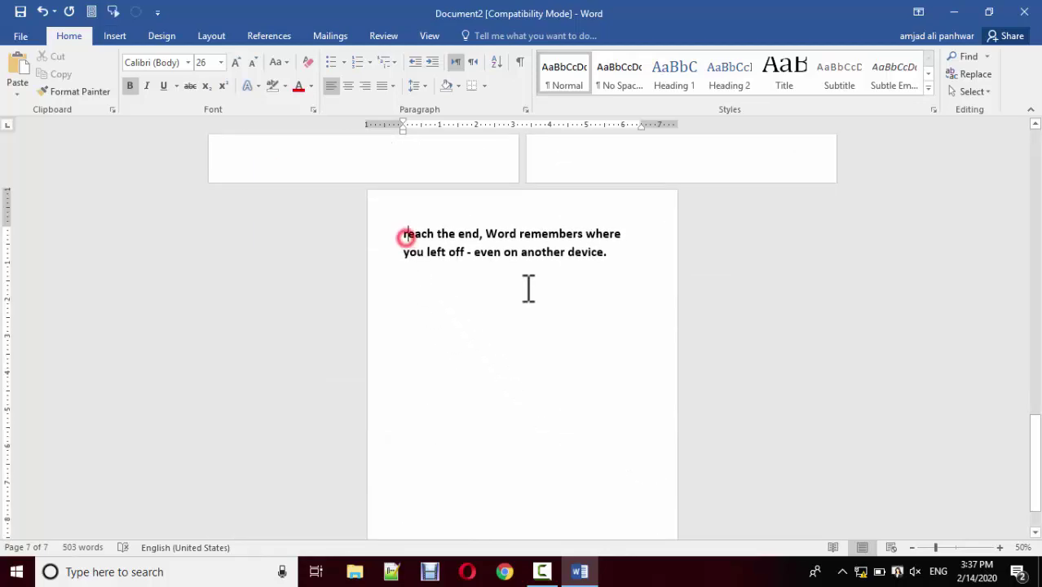
{"action": "scroll", "coordinate": [529, 290], "scroll_direction": "up", "scroll_amount": 1}
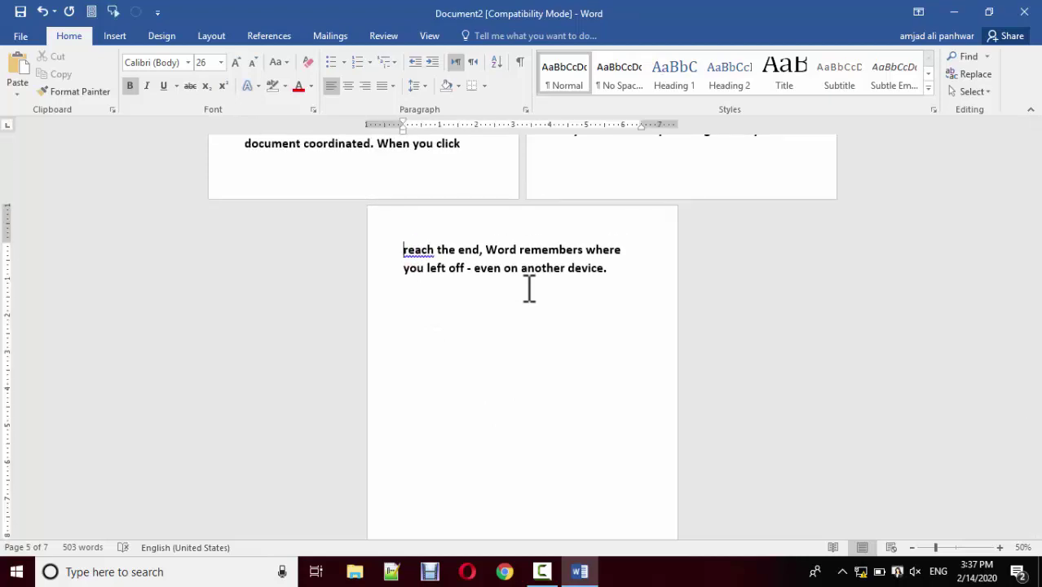
{"action": "key", "text": "Return"}
{"action": "key", "text": "Return"}
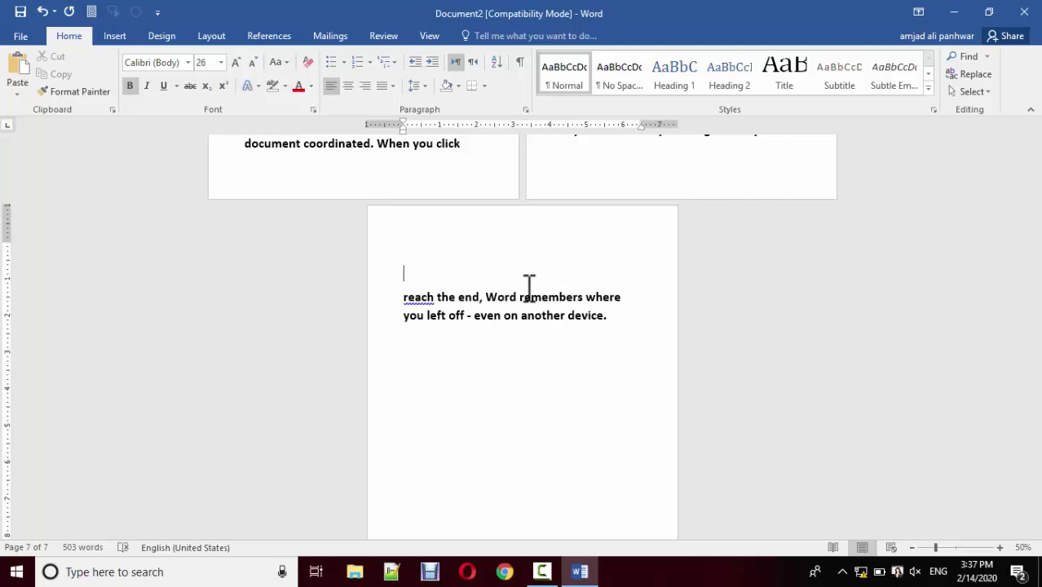
{"action": "type", "text": "UTUAT TAM ABSTRACT METHODLOGY CONCLUSION"}
{"action": "key", "text": "shift+Up"}
{"action": "key", "text": "shift+Up"}
{"action": "key", "text": "shift+Up"}
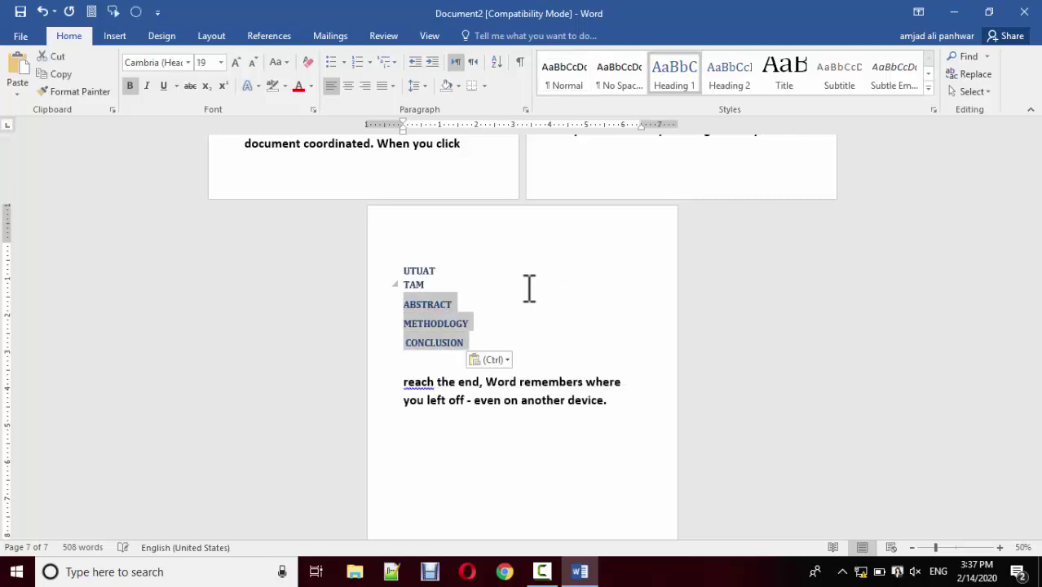
{"action": "key", "text": "shift+Up"}
{"action": "key", "text": "BackSpace"}
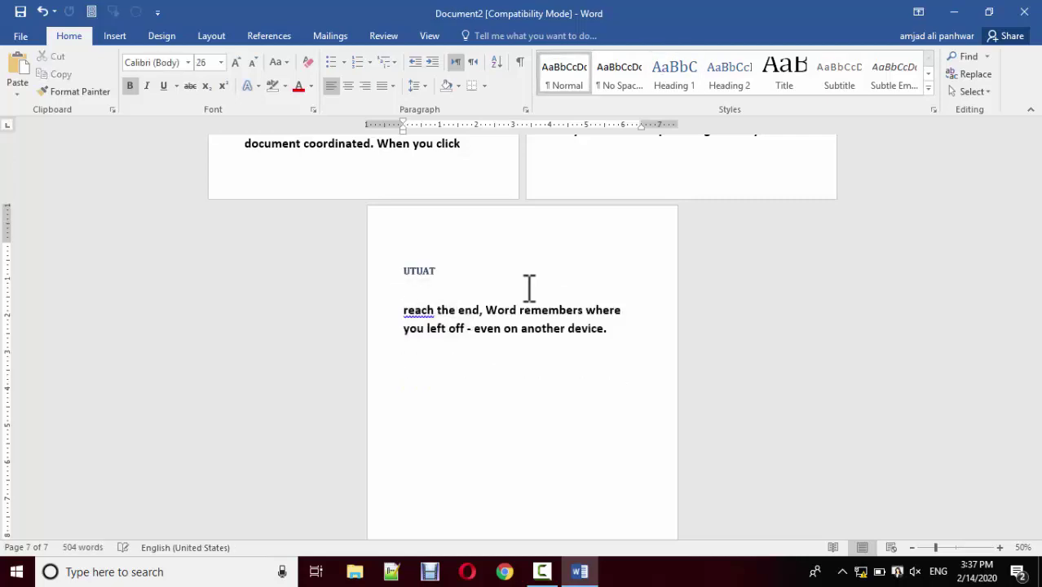
Start a new page after UTUAT with sample text, headed by TAM above Video
{"action": "key", "text": "ctrl+Return"}
{"action": "type", "text": "=rand(2,2)"}
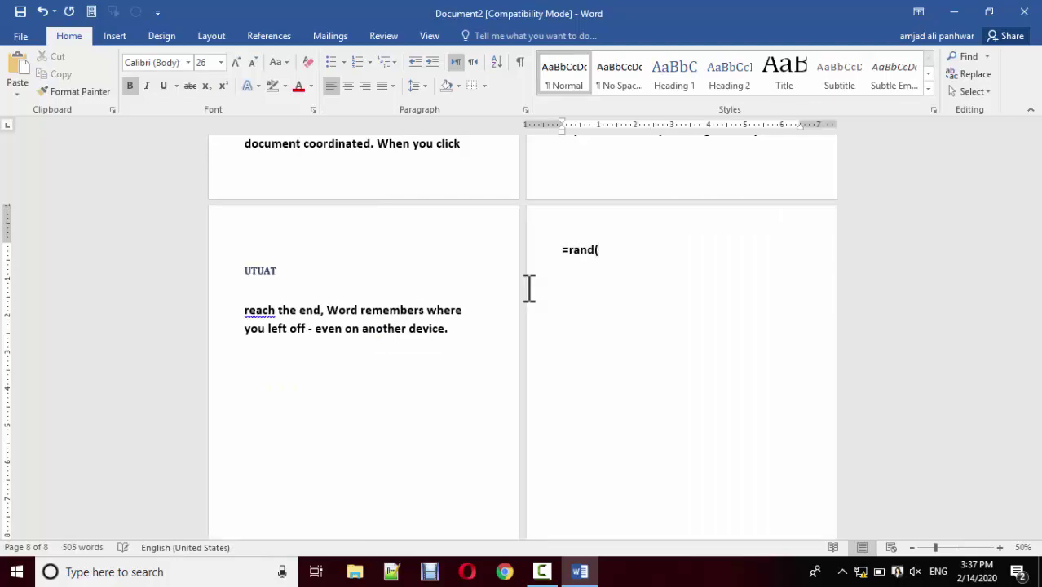
{"action": "key", "text": "Return"}
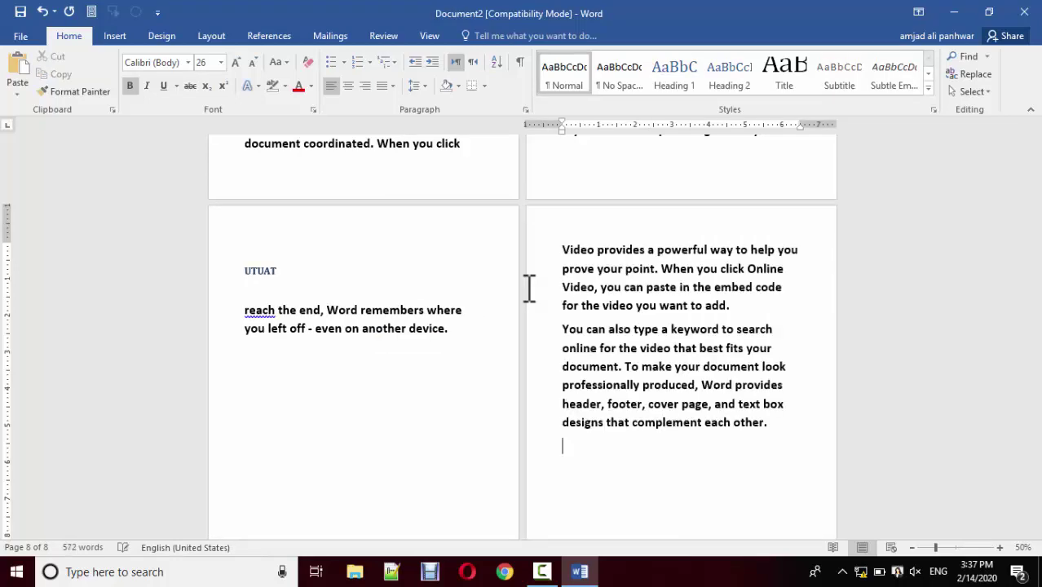
{"action": "left_click", "coordinate": [563, 250]}
{"action": "key", "text": "Return"}
{"action": "key", "text": "Return"}
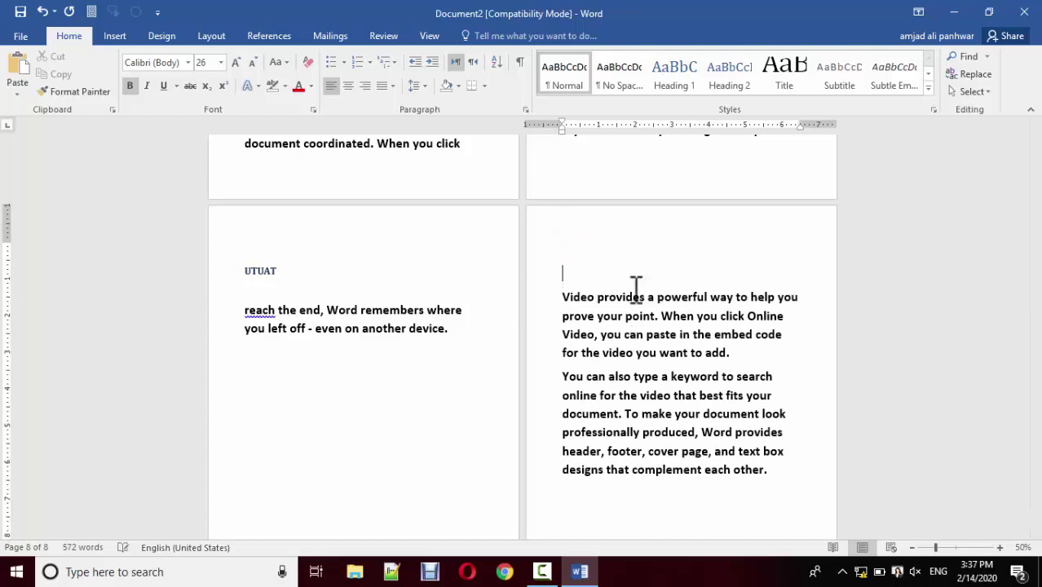
{"action": "key", "text": "ctrl+v"}
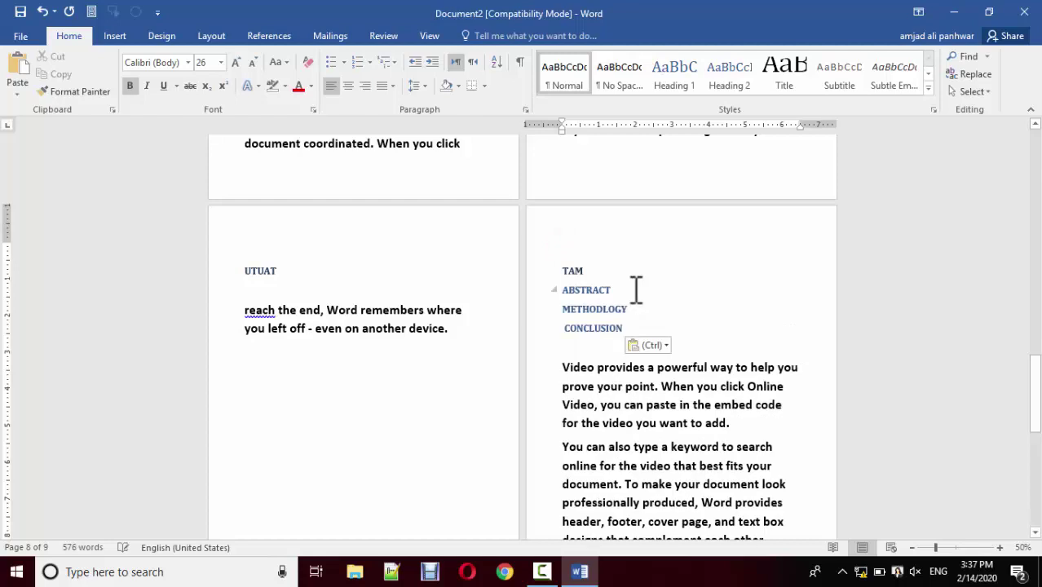
{"action": "key", "text": "shift+Up"}
{"action": "key", "text": "shift+Up"}
{"action": "key", "text": "shift+Up"}
{"action": "key", "text": "ctrl+c"}
{"action": "key", "text": "Delete"}
Cut the ABSTRACT, METHODOLOGY and CONCLUSION headings and add a page break after TAM
{"action": "scroll", "coordinate": [634, 297], "scroll_direction": "down", "scroll_amount": 2}
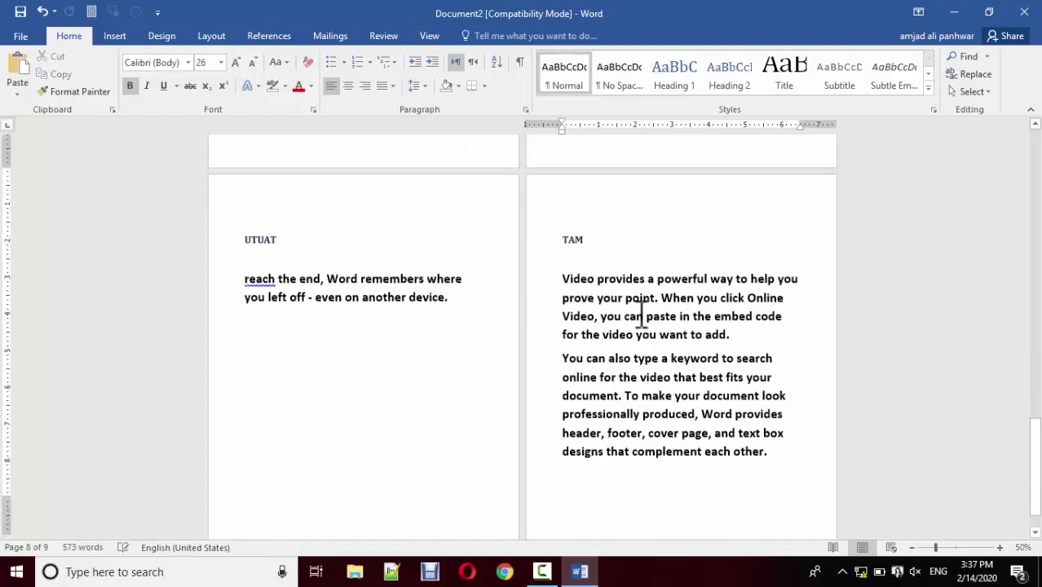
{"action": "left_click", "coordinate": [637, 458]}
{"action": "key", "text": "ctrl+Return"}
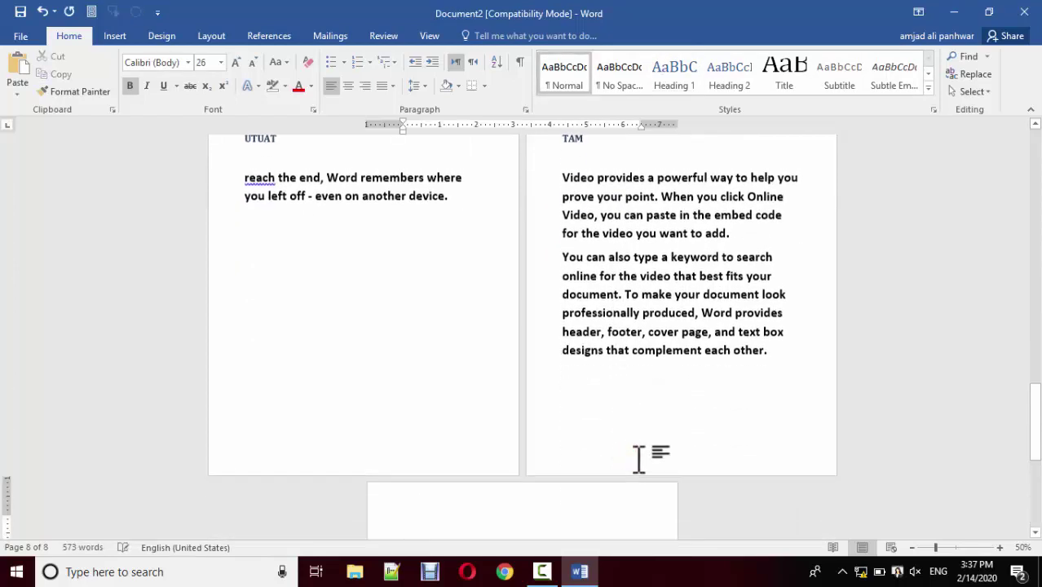
Generate a =rand(1,1) sample sentence and keep only the ABSTRACT heading on this page
{"action": "type", "text": "=ran"}
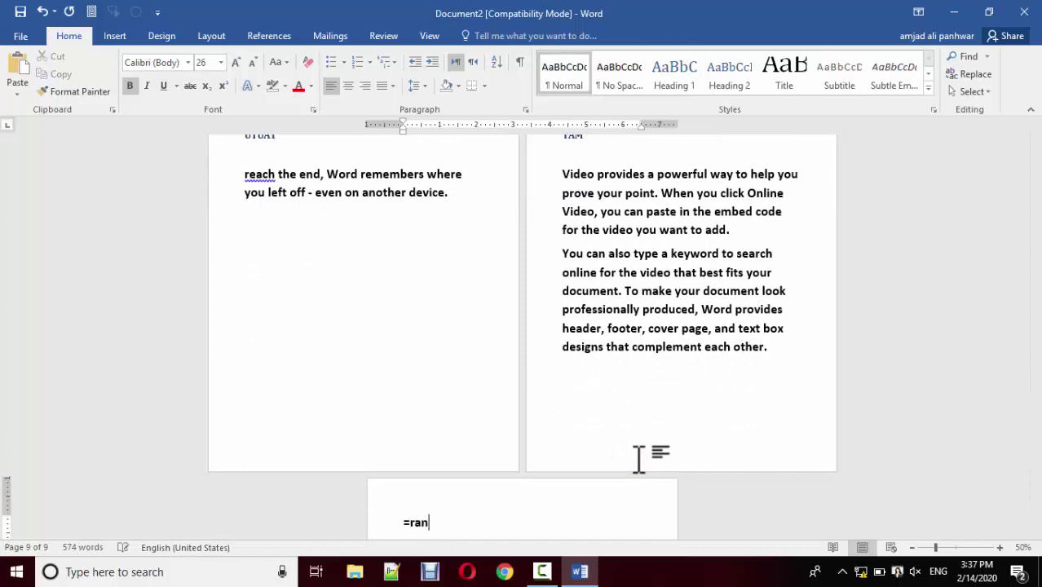
{"action": "type", "text": "1,1"}
{"action": "type", "text": ")"}
{"action": "key", "text": "Return"}
{"action": "key", "text": "Return"}
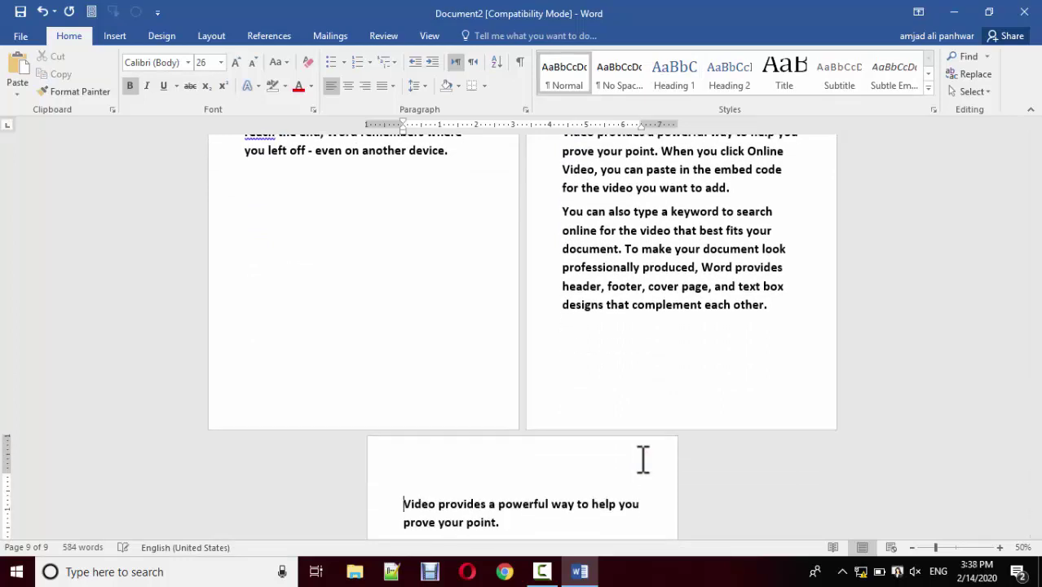
{"action": "key", "text": "ctrl+v"}
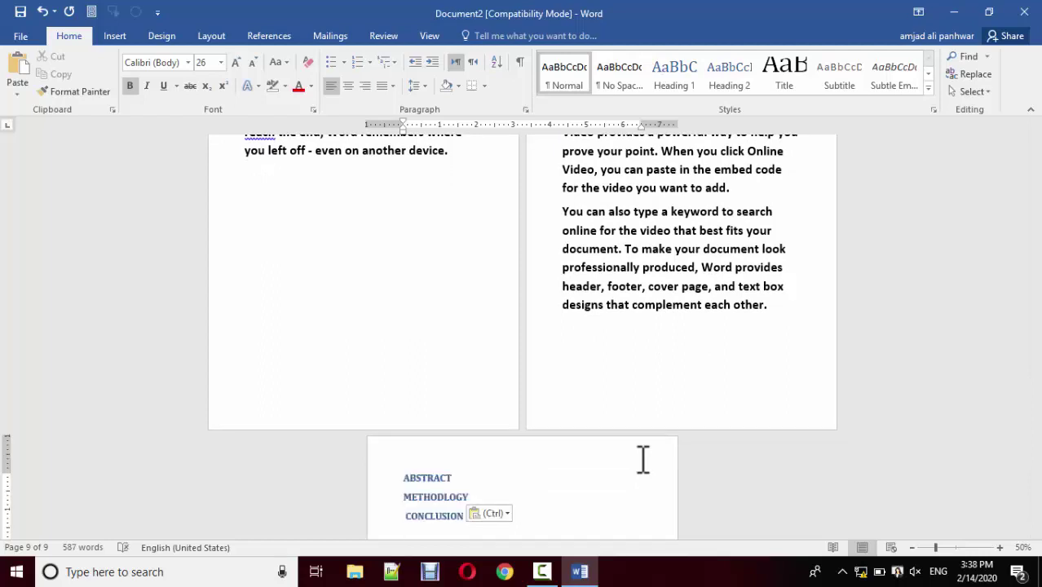
{"action": "key", "text": "shift+Up"}
{"action": "key", "text": "shift+Up"}
{"action": "key", "text": "Delete"}
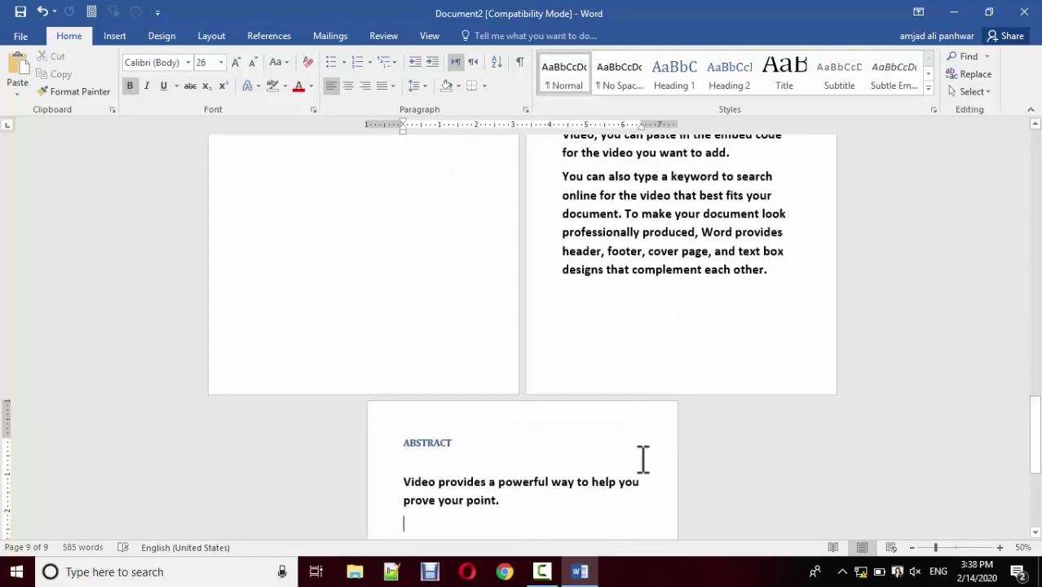
Start a new page headed by METHODOLOGY with two generated sample paragraphs
{"action": "key", "text": "ctrl+Return"}
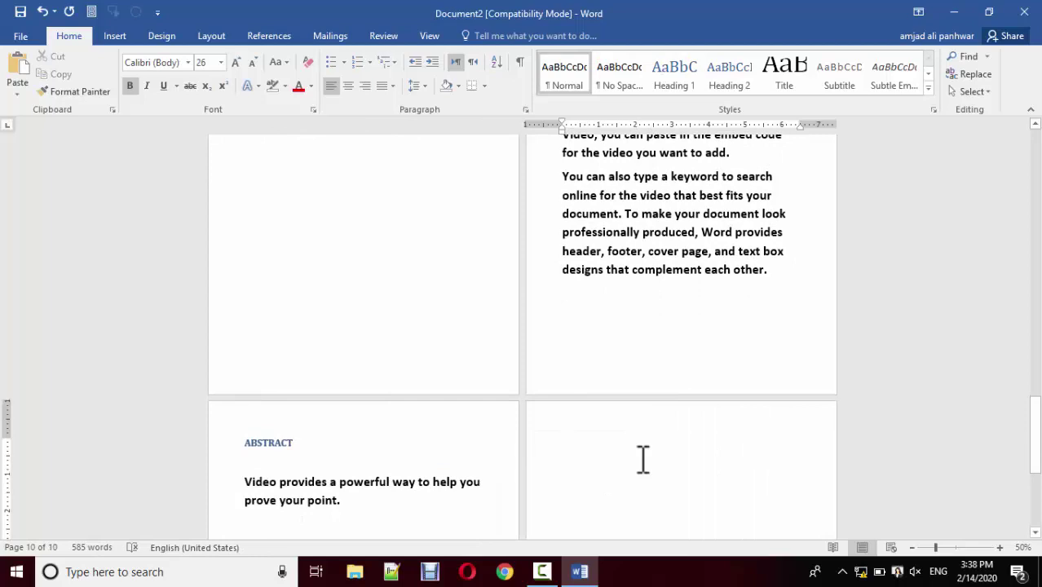
{"action": "type", "text": "METHODOLOGY CONCLUSION"}
{"action": "key", "text": "shift+Up"}
{"action": "key", "text": "ctrl+c"}
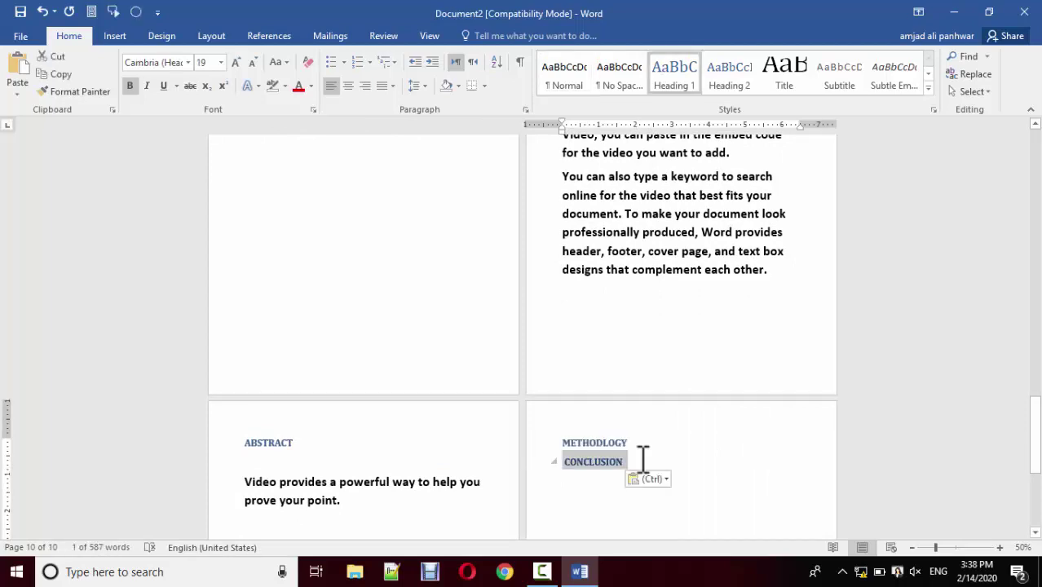
{"action": "key", "text": "Delete"}
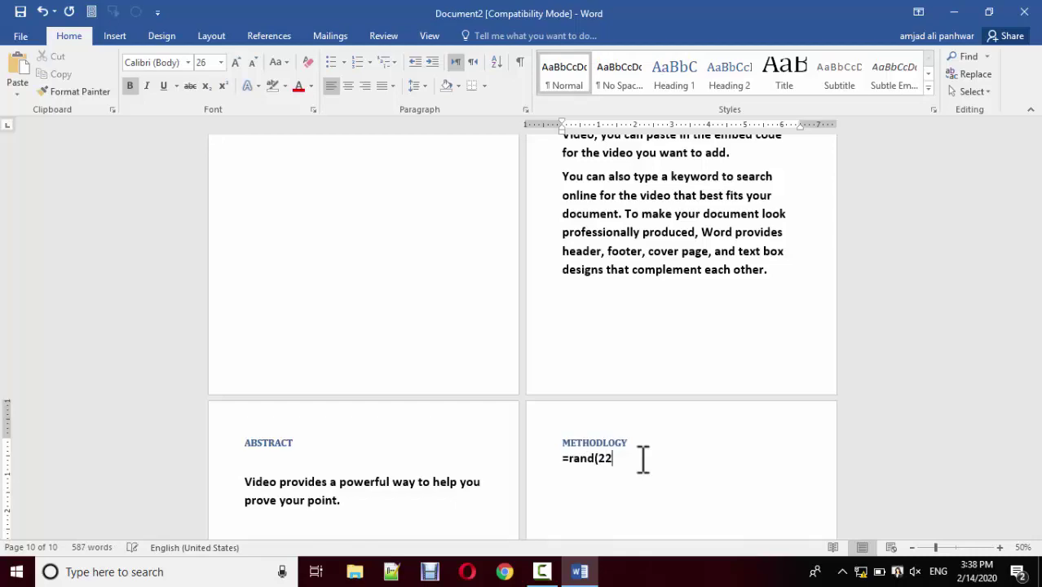
{"action": "key", "text": "BackSpace"}
{"action": "type", "text": ",2)"}
{"action": "key", "text": "Return"}
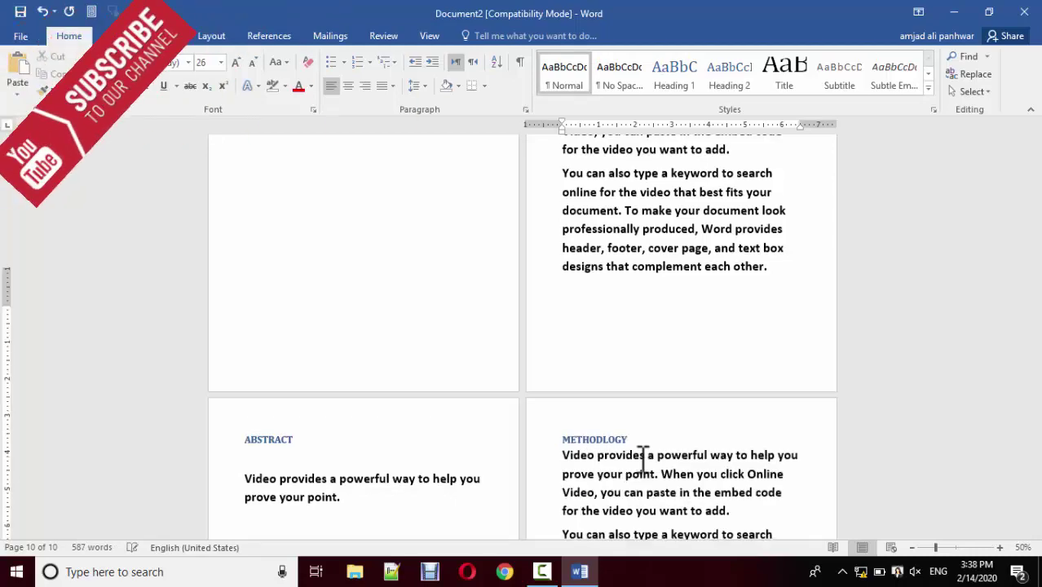
{"action": "scroll", "coordinate": [643, 461], "scroll_direction": "down", "scroll_amount": 2, "text": "ctrl"}
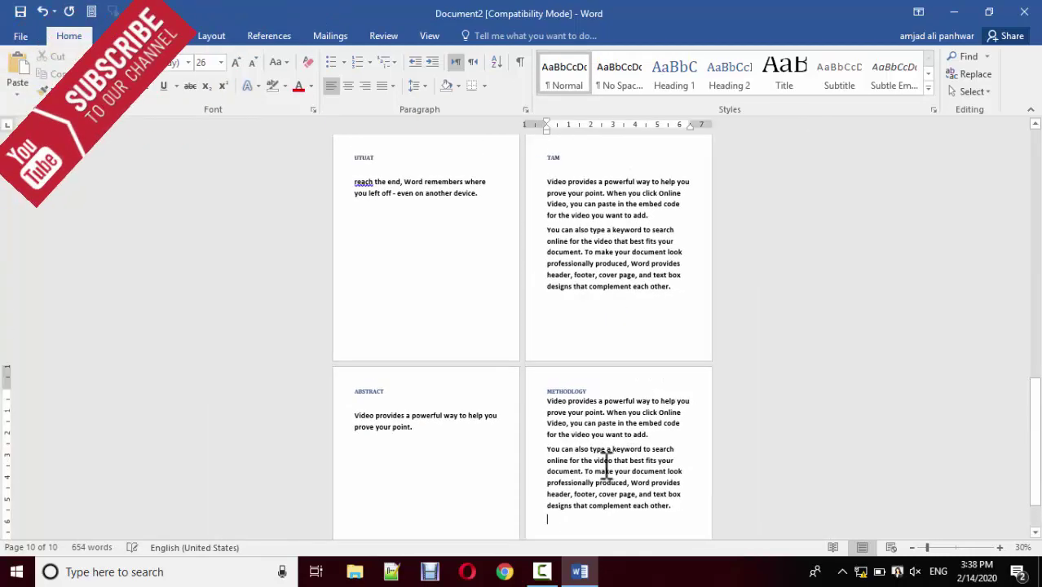
Start a final page headed by CONCLUSION with a generated sample sentence
{"action": "key", "text": "ctrl+Return"}
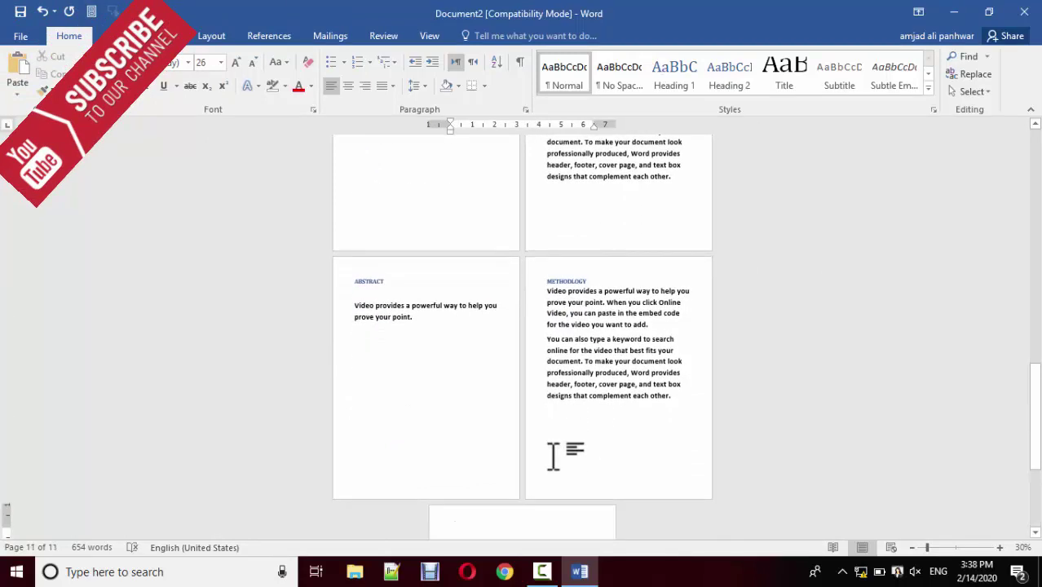
{"action": "key", "text": "ctrl+v"}
{"action": "type", "text": "="}
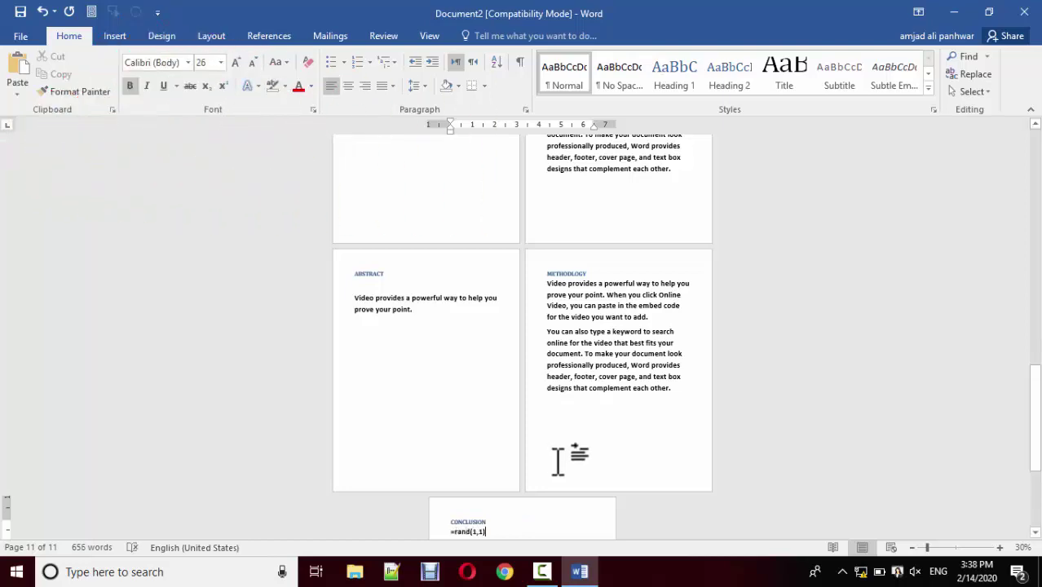
{"action": "key", "text": "Return"}
{"action": "scroll", "coordinate": [538, 391], "scroll_direction": "up", "scroll_amount": 3}
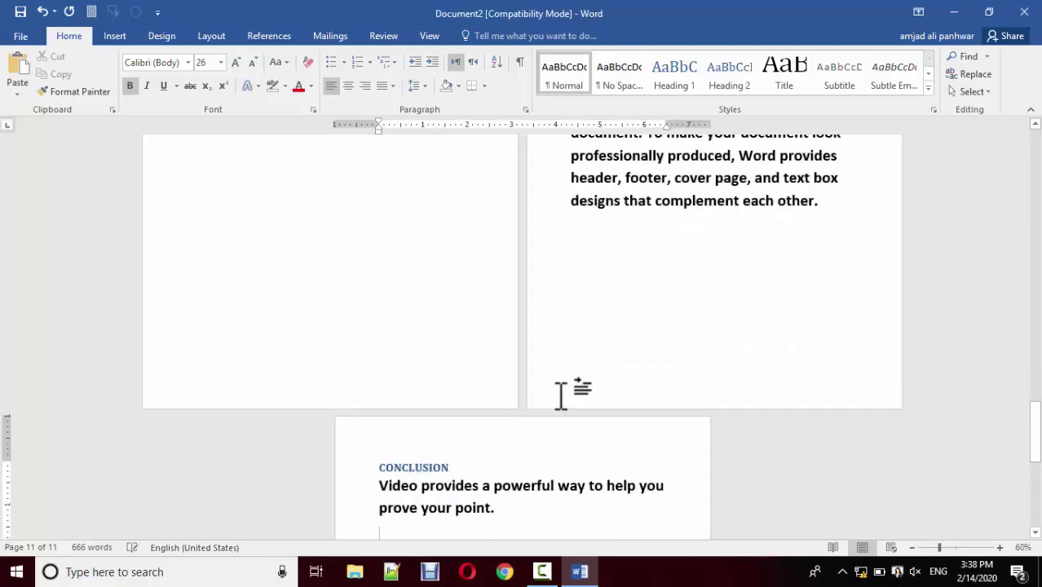
{"action": "scroll", "coordinate": [539, 401], "scroll_direction": "up", "scroll_amount": 3}
{"action": "scroll", "coordinate": [539, 402], "scroll_direction": "up", "scroll_amount": 1}
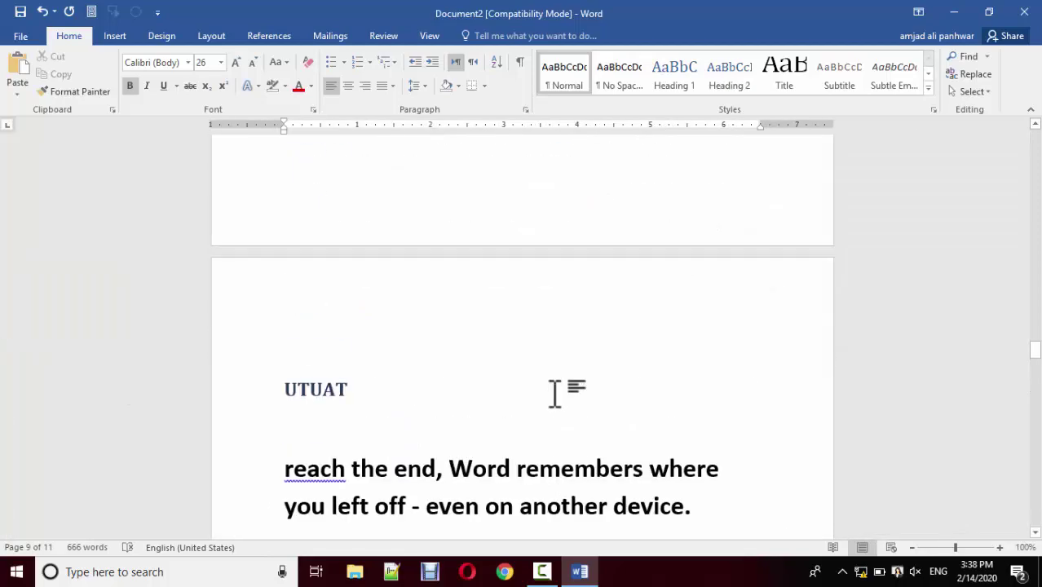
Select the table of contents field and choose References > Update Table
{"action": "scroll", "coordinate": [555, 393], "scroll_direction": "up", "scroll_amount": 10}
{"action": "scroll", "coordinate": [555, 391], "scroll_direction": "up", "scroll_amount": 10}
{"action": "scroll", "coordinate": [557, 391], "scroll_direction": "up", "scroll_amount": 1}
{"action": "left_click", "coordinate": [556, 392]}
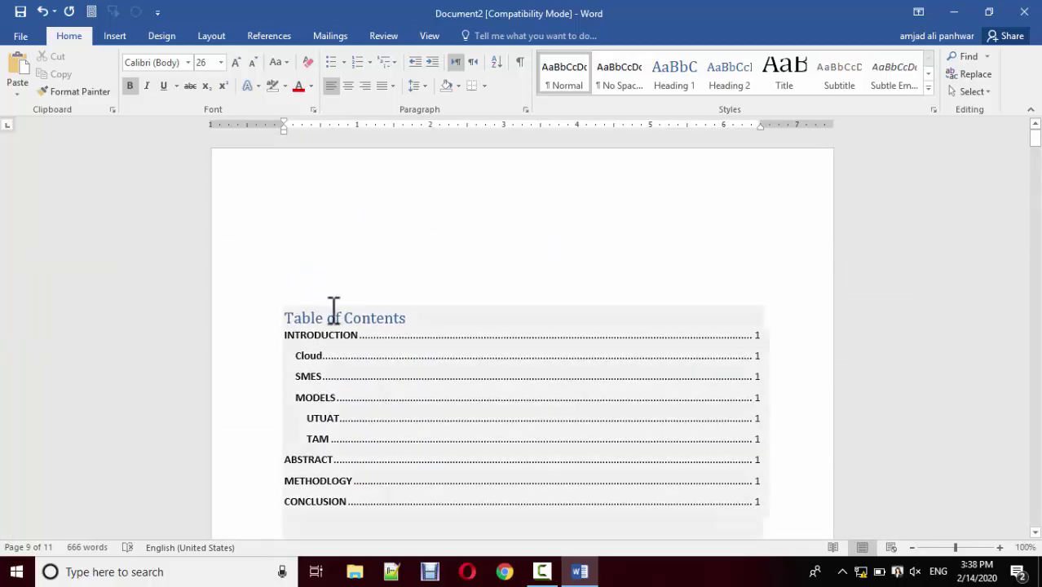
{"action": "left_click", "coordinate": [319, 329]}
{"action": "left_click", "coordinate": [324, 335]}
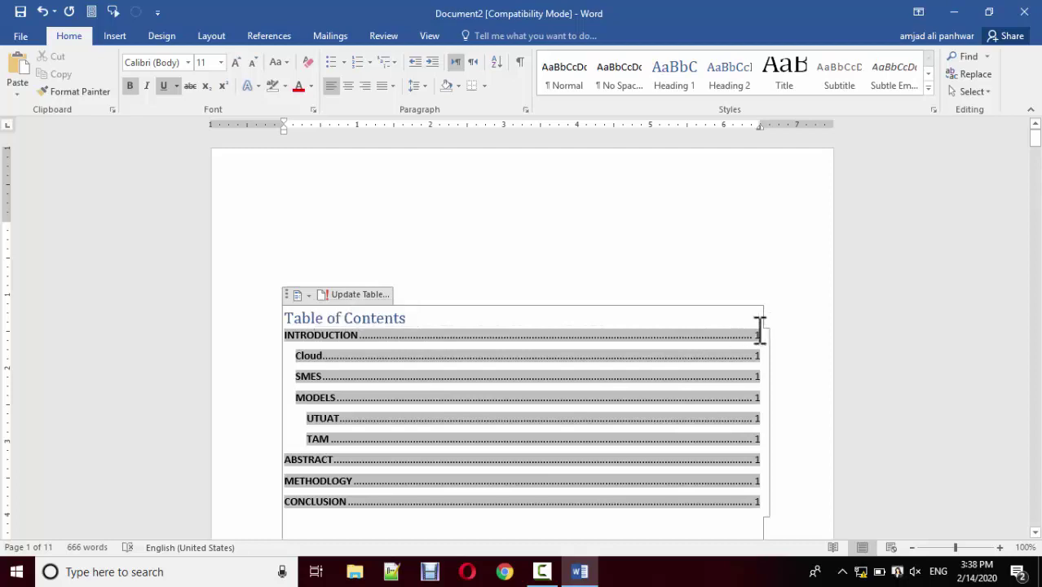
{"action": "left_click", "coordinate": [269, 38]}
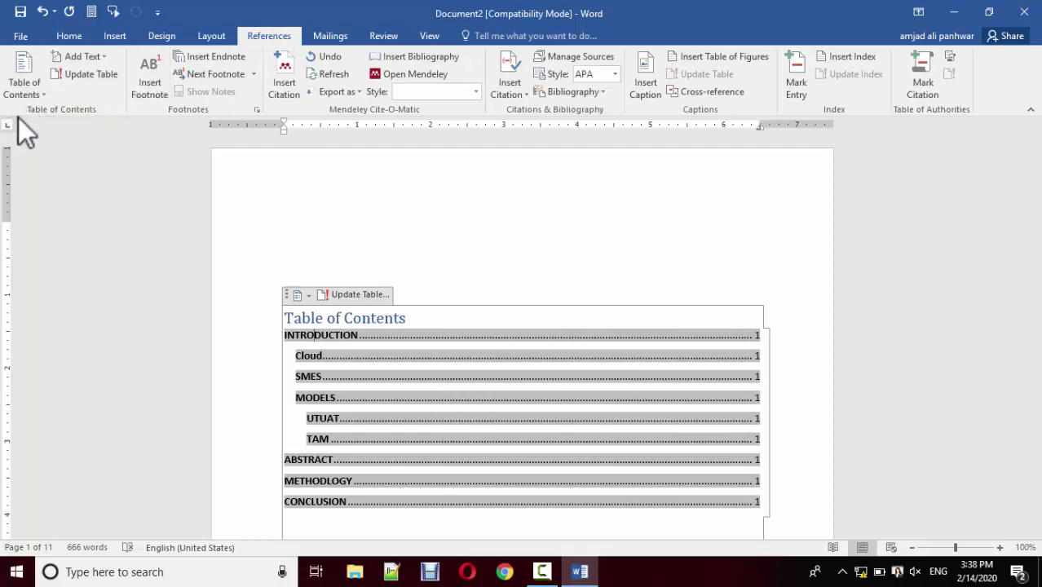
{"action": "left_click", "coordinate": [91, 78]}
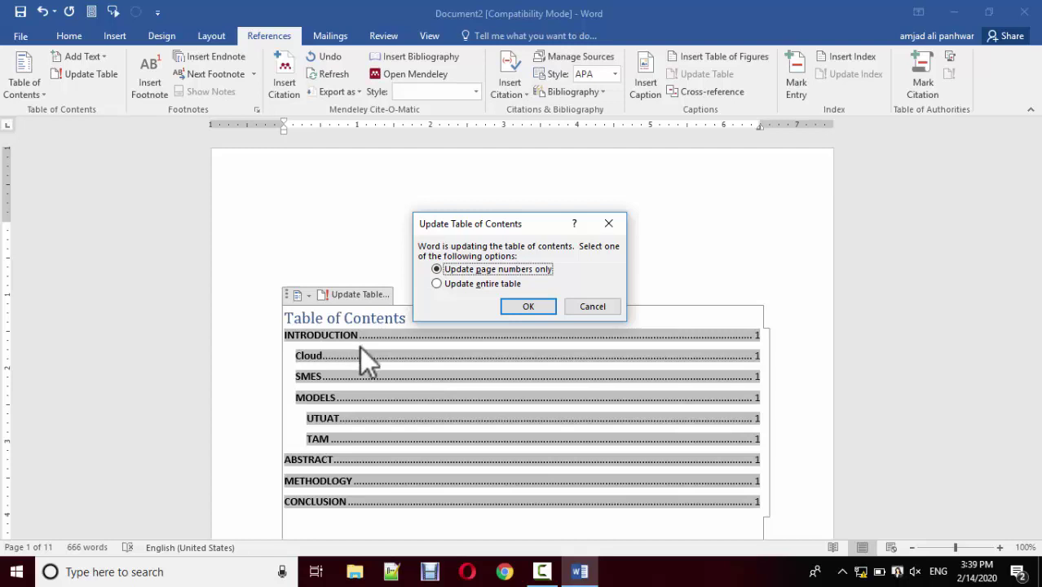
Confirm 'Update page numbers only' so entries run from INTRODUCTION page 2 to CONCLUSION page 11
{"action": "left_click", "coordinate": [522, 305]}
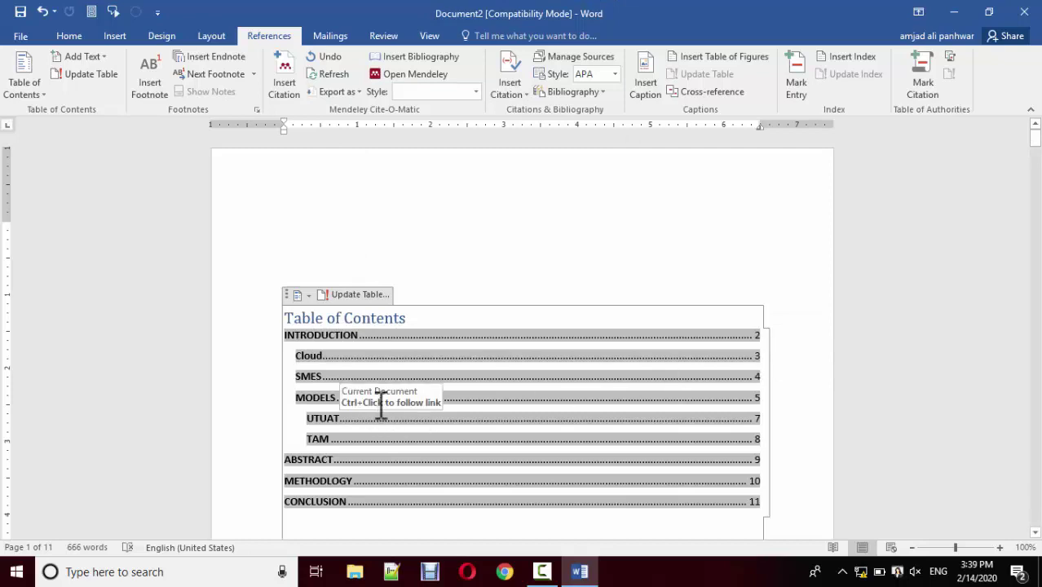
{"action": "scroll", "coordinate": [383, 403], "scroll_direction": "down", "scroll_amount": 8}
{"action": "scroll", "coordinate": [384, 402], "scroll_direction": "up", "scroll_amount": 3}
{"action": "scroll", "coordinate": [384, 402], "scroll_direction": "up", "scroll_amount": 5}
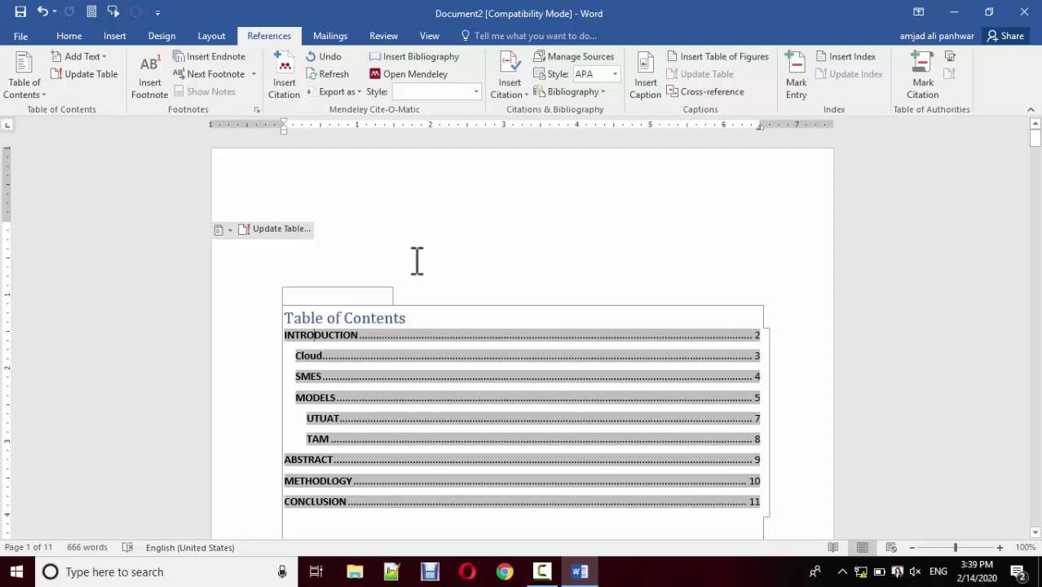
{"action": "left_click", "coordinate": [414, 262]}
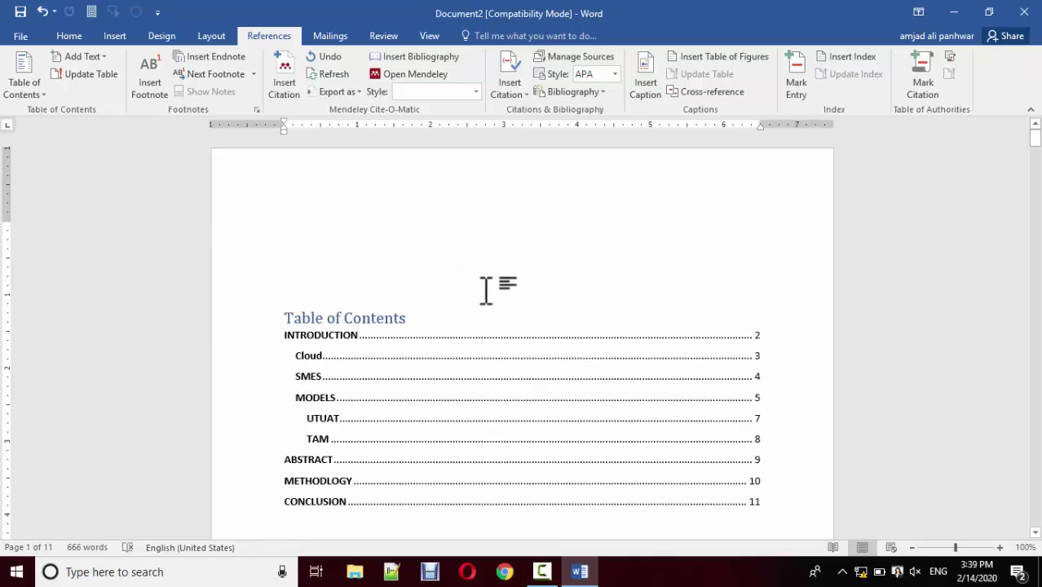
{"action": "scroll", "coordinate": [486, 291], "scroll_direction": "down", "scroll_amount": 1, "text": "ctrl"}
{"action": "scroll", "coordinate": [488, 290], "scroll_direction": "down", "scroll_amount": 10}
{"action": "scroll", "coordinate": [489, 295], "scroll_direction": "down", "scroll_amount": 4}
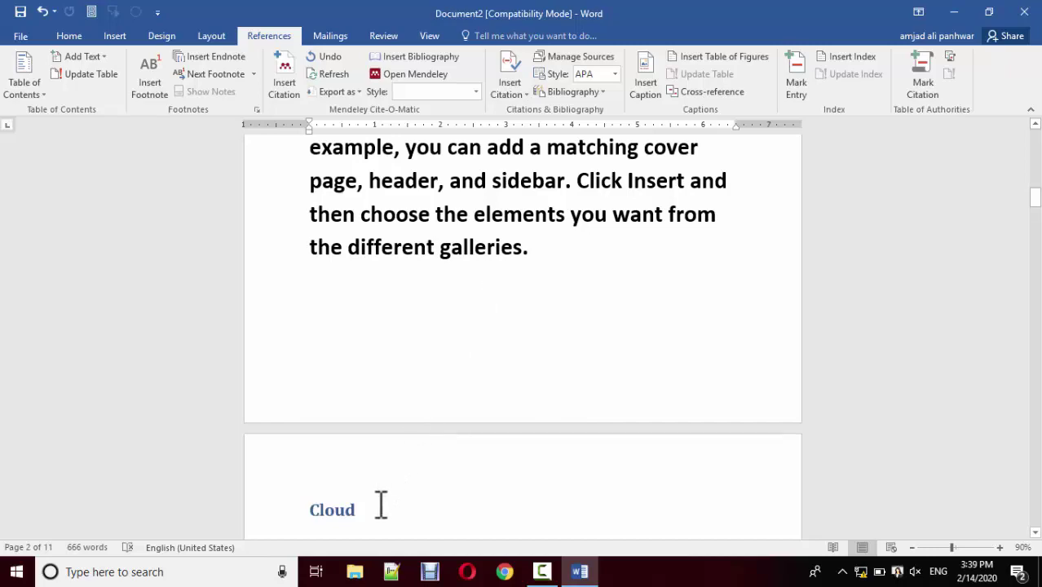
{"action": "scroll", "coordinate": [463, 454], "scroll_direction": "up", "scroll_amount": 18}
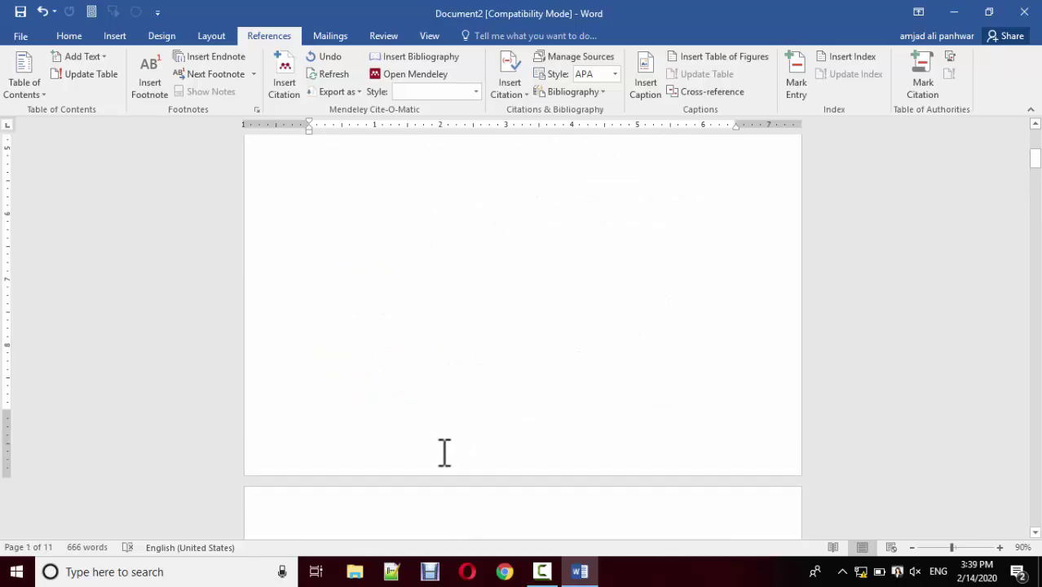
{"action": "scroll", "coordinate": [440, 450], "scroll_direction": "down", "scroll_amount": 1}
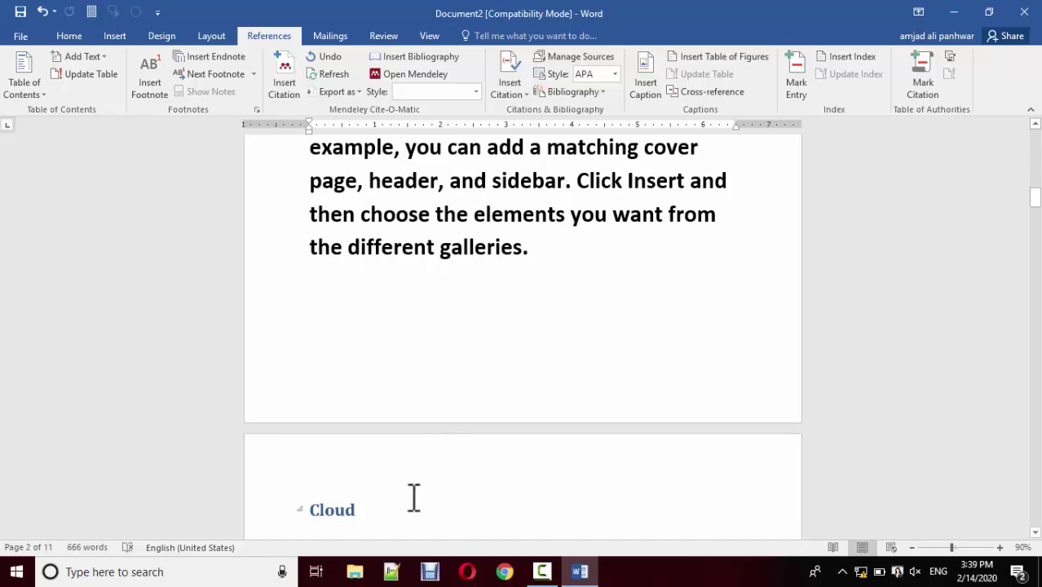
{"action": "scroll", "coordinate": [454, 458], "scroll_direction": "down", "scroll_amount": 4, "text": "ctrl"}
{"action": "scroll", "coordinate": [456, 453], "scroll_direction": "down", "scroll_amount": 2, "text": "ctrl"}
{"action": "scroll", "coordinate": [455, 456], "scroll_direction": "down", "scroll_amount": 1, "text": "ctrl"}
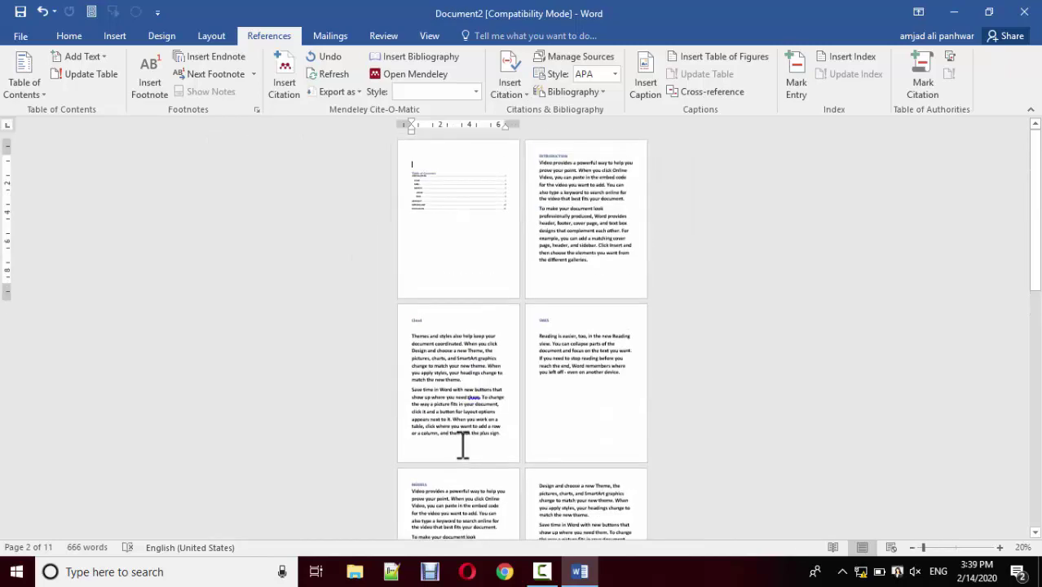
{"action": "scroll", "coordinate": [441, 275], "scroll_direction": "up", "scroll_amount": 5, "text": "ctrl"}
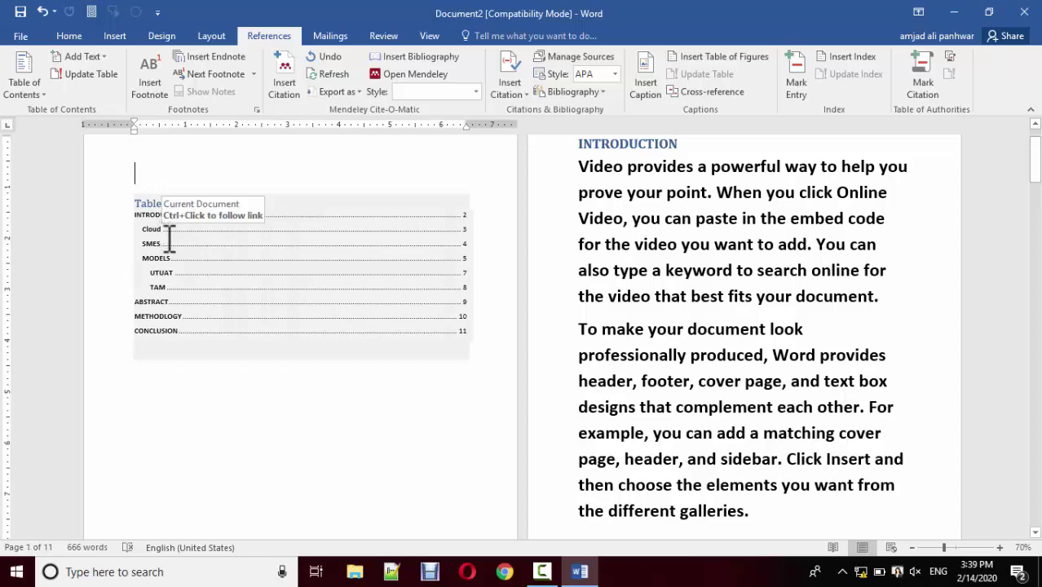
{"action": "scroll", "coordinate": [546, 318], "scroll_direction": "up", "scroll_amount": 2}
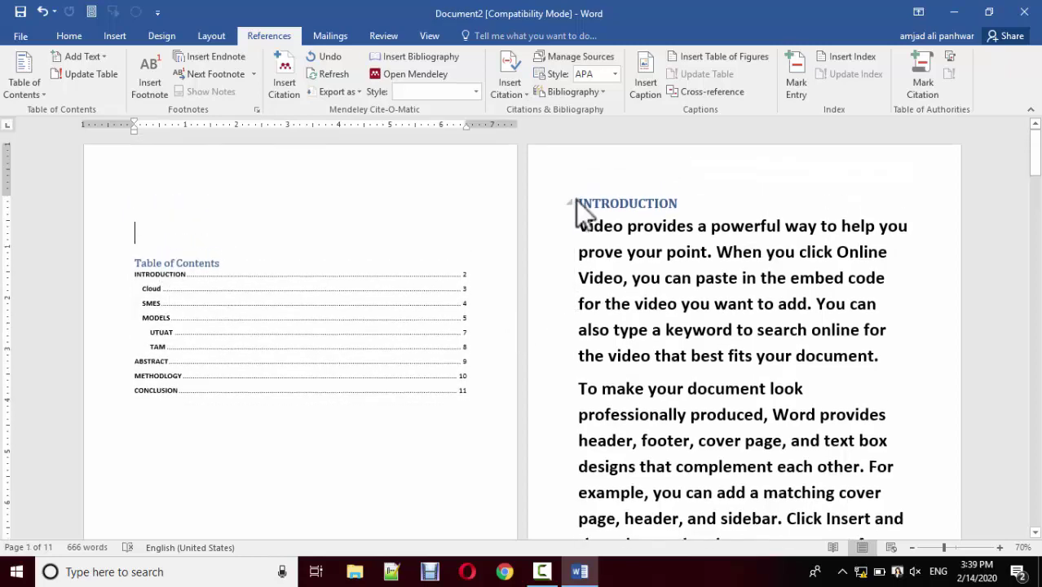
{"action": "scroll", "coordinate": [587, 236], "scroll_direction": "down", "scroll_amount": 10}
{"action": "scroll", "coordinate": [563, 309], "scroll_direction": "down", "scroll_amount": 2}
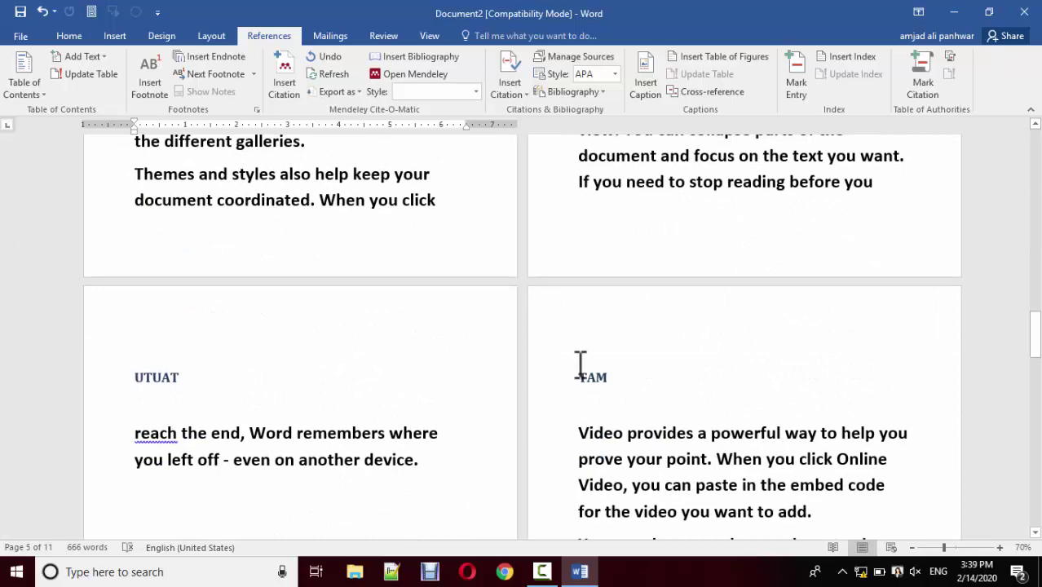
Undo the last edit and collapse the text under the SMES heading
{"action": "mouse_move", "coordinate": [579, 364]}
{"action": "left_mouse_down"}
{"action": "mouse_move", "coordinate": [711, 551]}
{"action": "mouse_move", "coordinate": [730, 534]}
{"action": "left_mouse_up"}
{"action": "key", "text": "ctrl+z"}
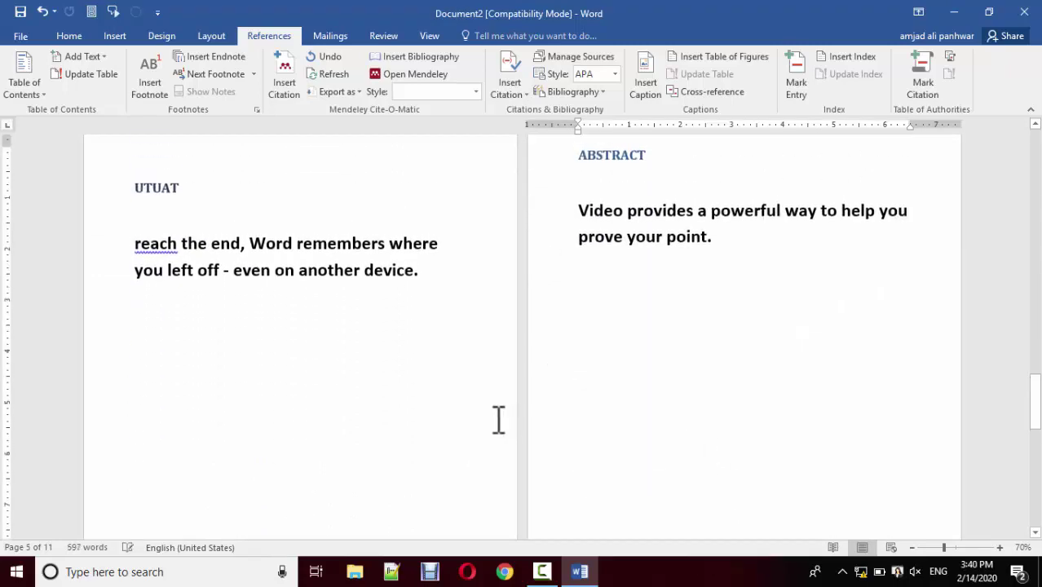
{"action": "scroll", "coordinate": [498, 419], "scroll_direction": "up", "scroll_amount": 10}
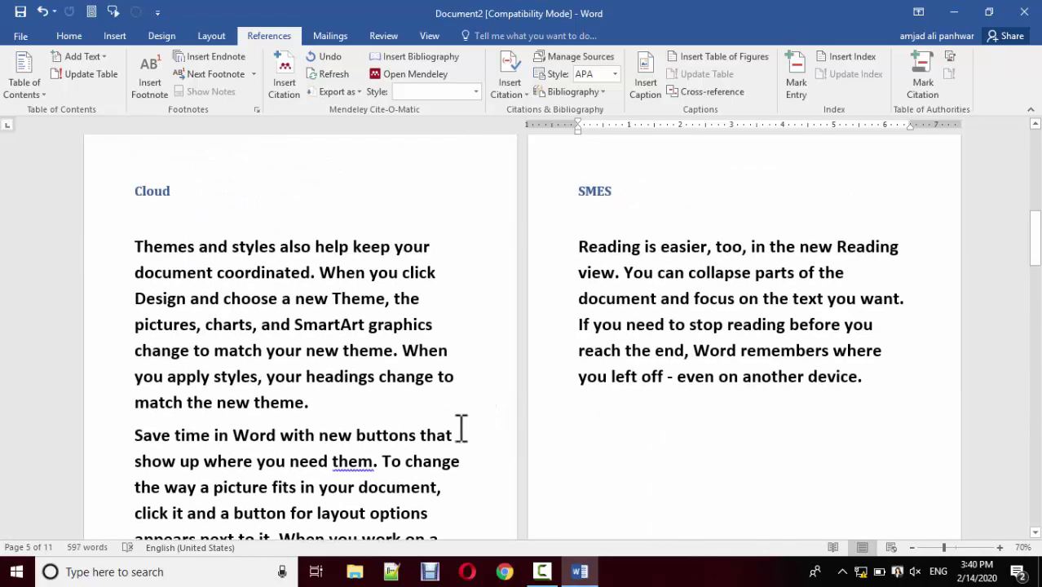
{"action": "left_click", "coordinate": [570, 191]}
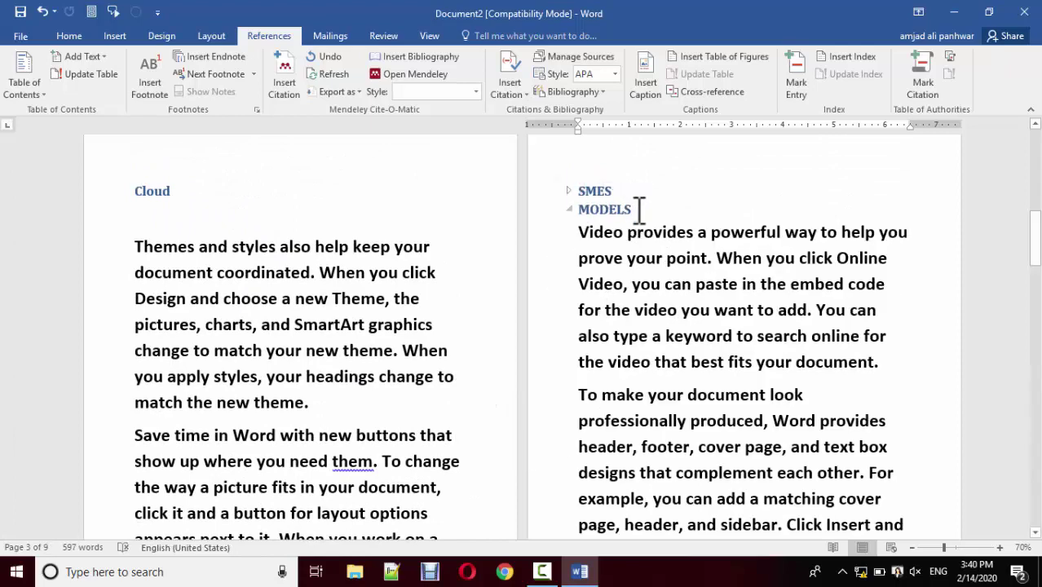
Paste the cut TAM section at the top of page 7, above the UTUAT heading
{"action": "scroll", "coordinate": [638, 209], "scroll_direction": "down", "scroll_amount": 10}
{"action": "scroll", "coordinate": [640, 245], "scroll_direction": "down", "scroll_amount": 5}
{"action": "left_click", "coordinate": [607, 419]}
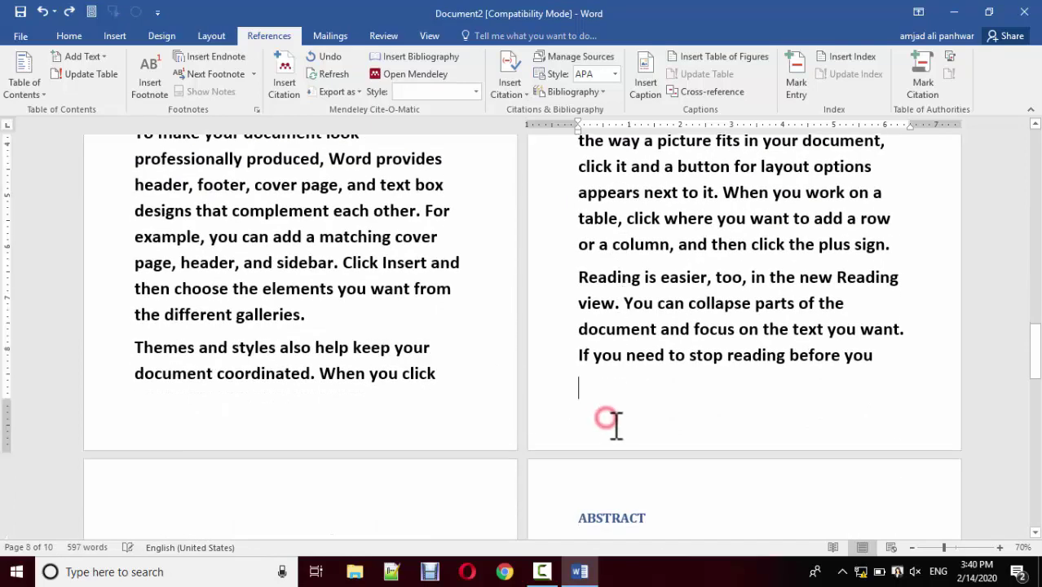
{"action": "key", "text": "Down"}
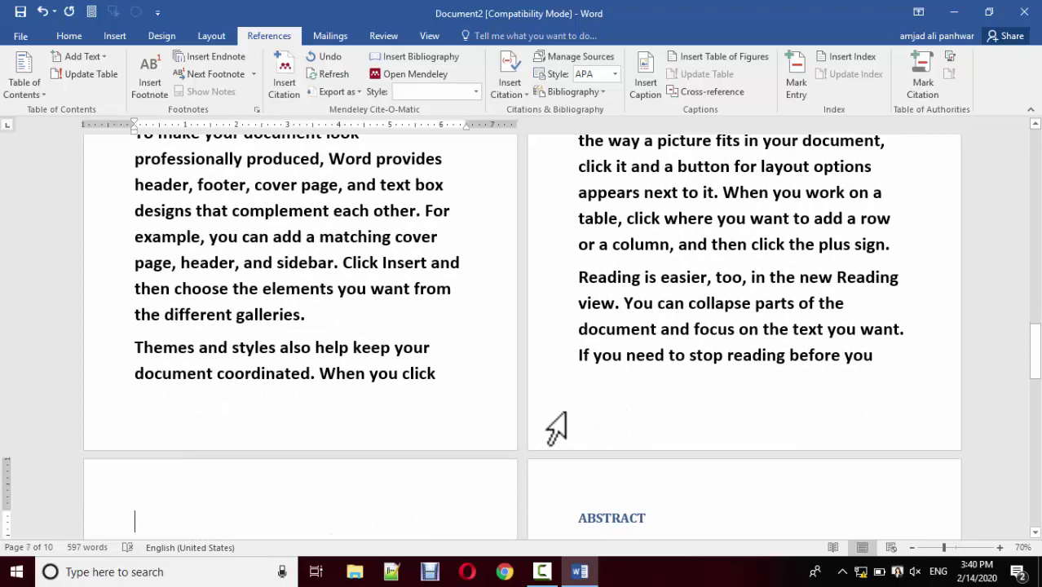
{"action": "key", "text": "Down"}
{"action": "key", "text": "ctrl+v"}
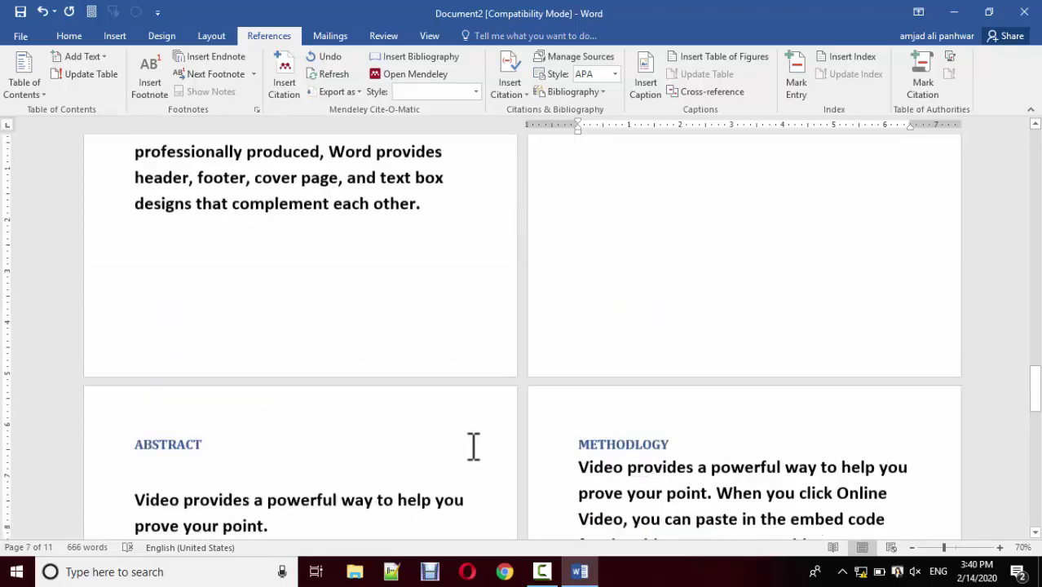
{"action": "key", "text": "ctrl"}
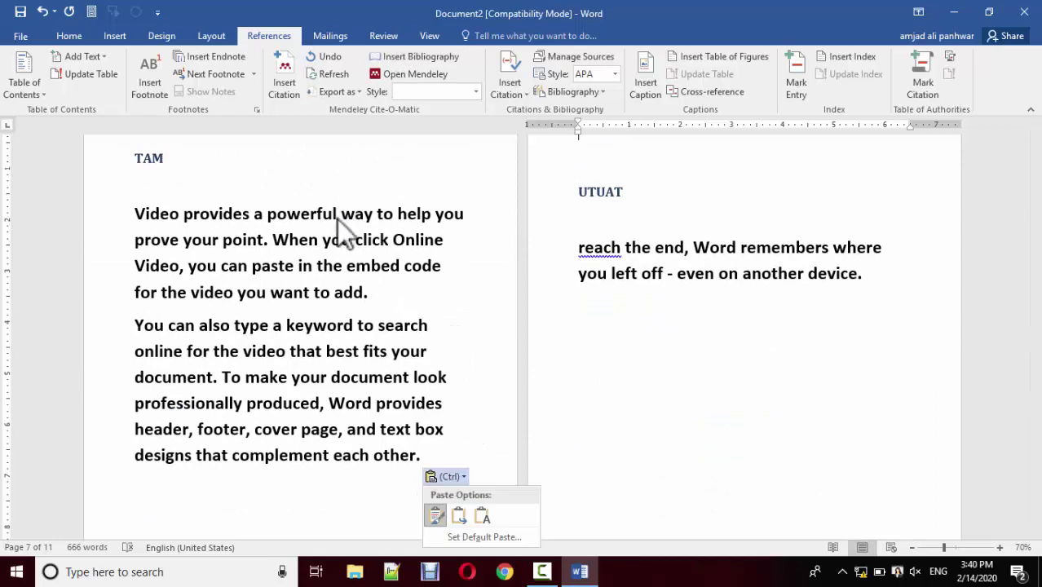
{"action": "scroll", "coordinate": [426, 262], "scroll_direction": "up", "scroll_amount": 8}
{"action": "scroll", "coordinate": [440, 269], "scroll_direction": "up", "scroll_amount": 20}
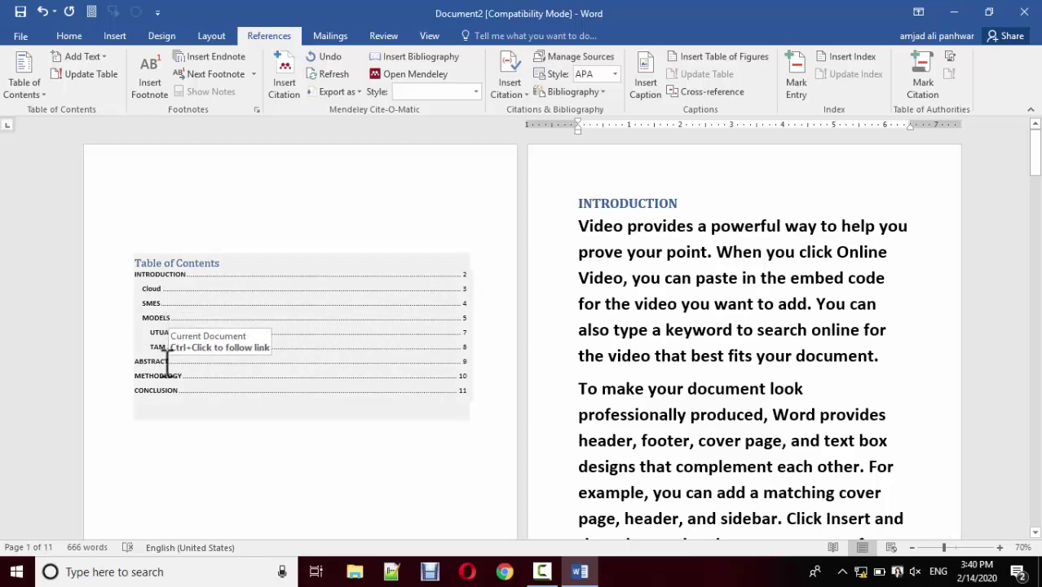
Return to the table of contents, select it, and choose References > Update Table
{"action": "left_click", "coordinate": [462, 315], "text": "ctrl"}
{"action": "scroll", "coordinate": [463, 310], "scroll_direction": "down", "scroll_amount": 3, "text": "ctrl"}
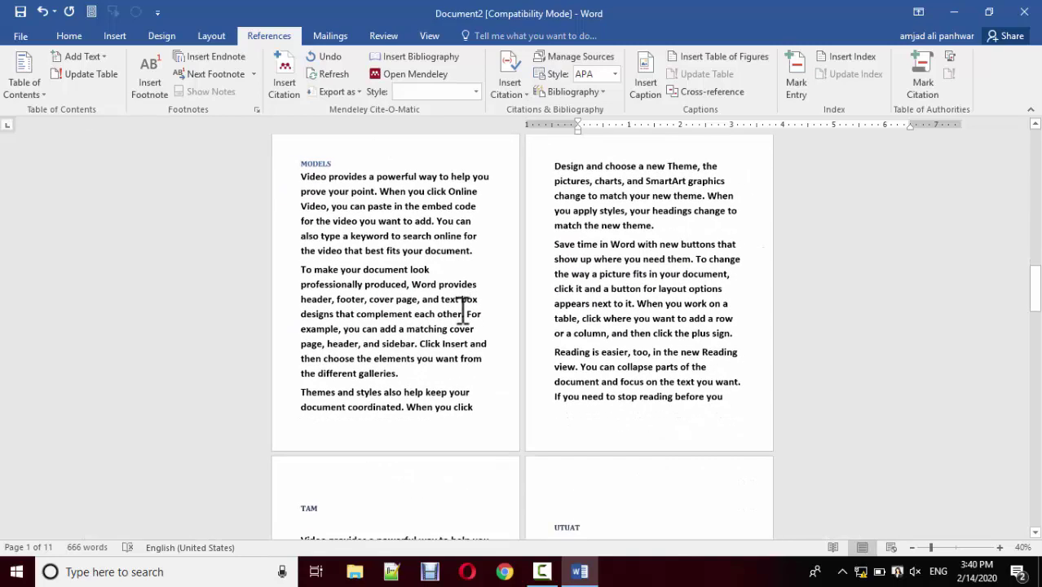
{"action": "scroll", "coordinate": [462, 310], "scroll_direction": "up", "scroll_amount": 5}
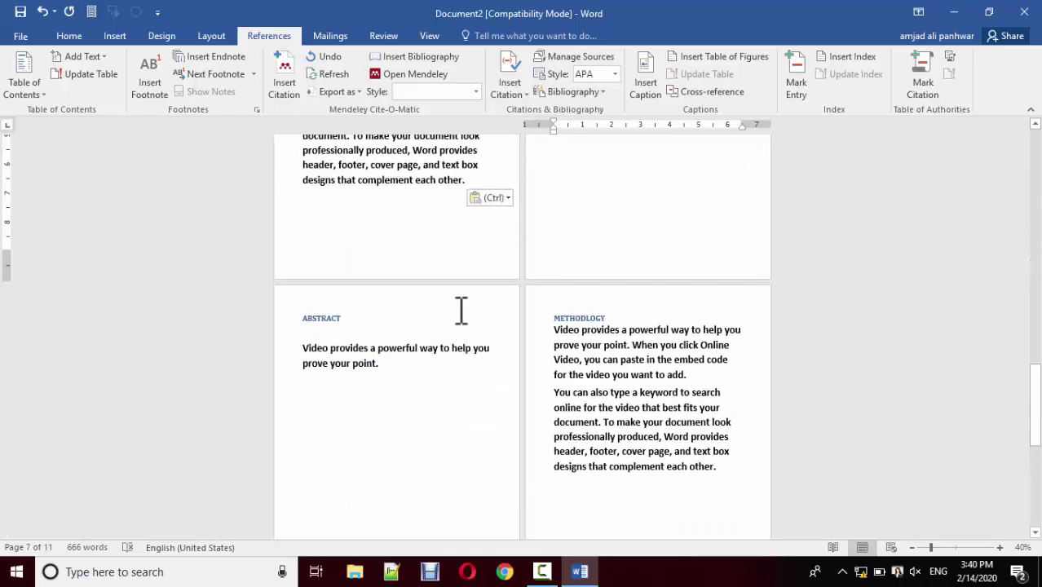
{"action": "scroll", "coordinate": [361, 342], "scroll_direction": "up", "scroll_amount": 5}
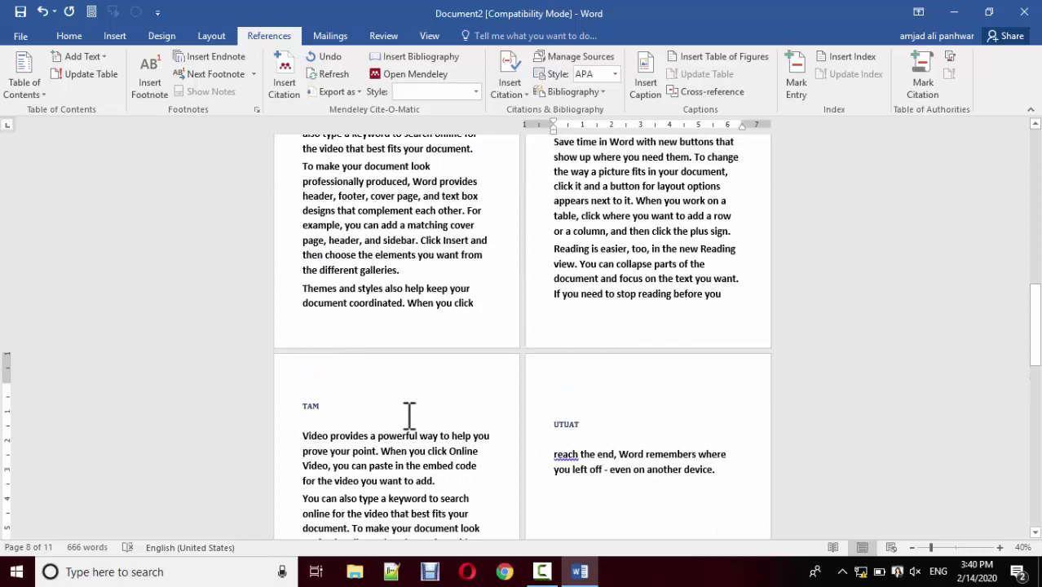
{"action": "scroll", "coordinate": [393, 396], "scroll_direction": "up", "scroll_amount": 10}
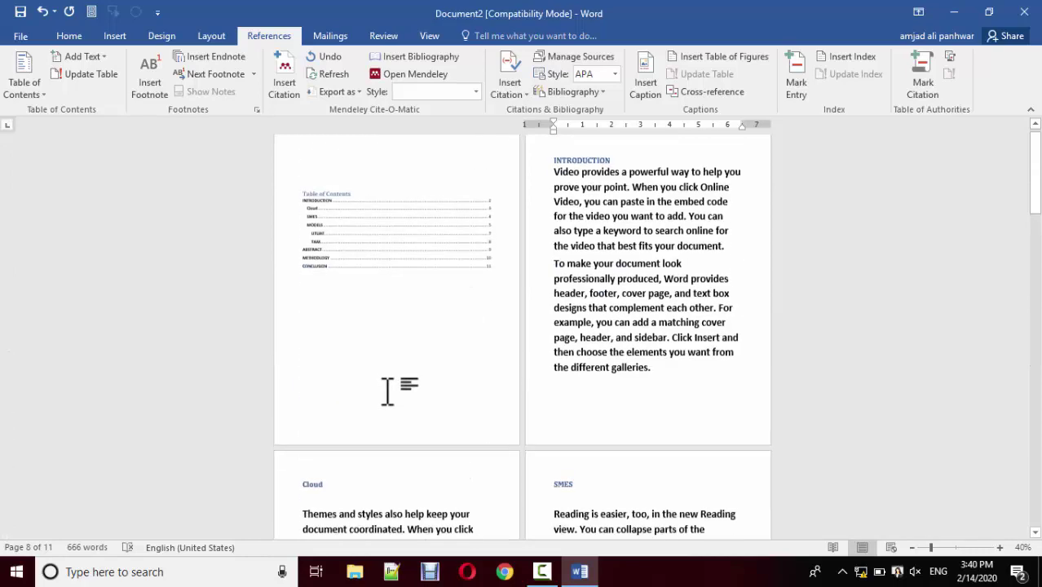
{"action": "scroll", "coordinate": [379, 384], "scroll_direction": "up", "scroll_amount": 3, "text": "ctrl"}
{"action": "scroll", "coordinate": [370, 359], "scroll_direction": "up", "scroll_amount": 1, "text": "ctrl"}
{"action": "scroll", "coordinate": [371, 375], "scroll_direction": "up", "scroll_amount": 1, "text": "ctrl"}
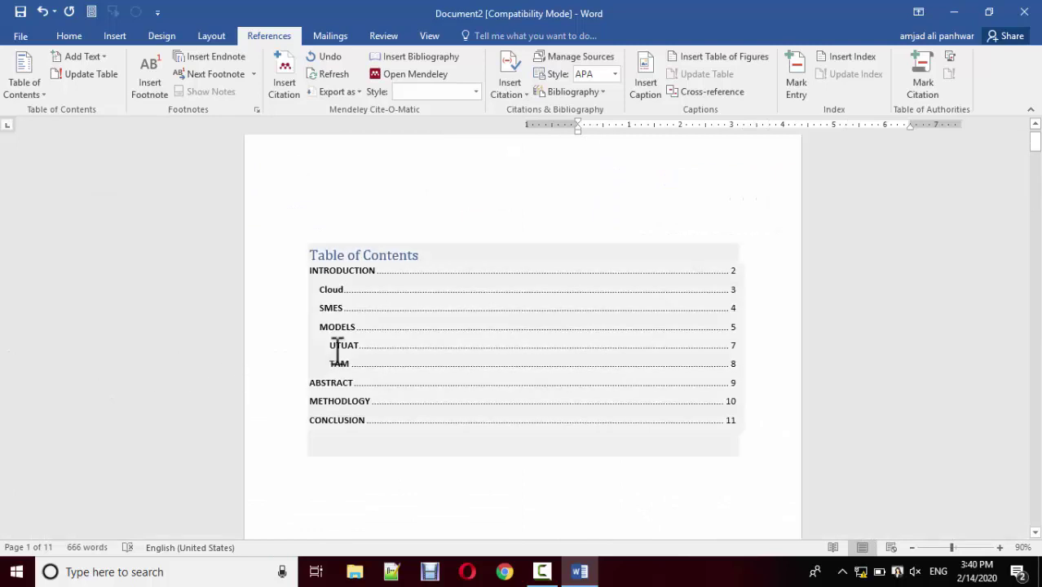
{"action": "left_click", "coordinate": [337, 345]}
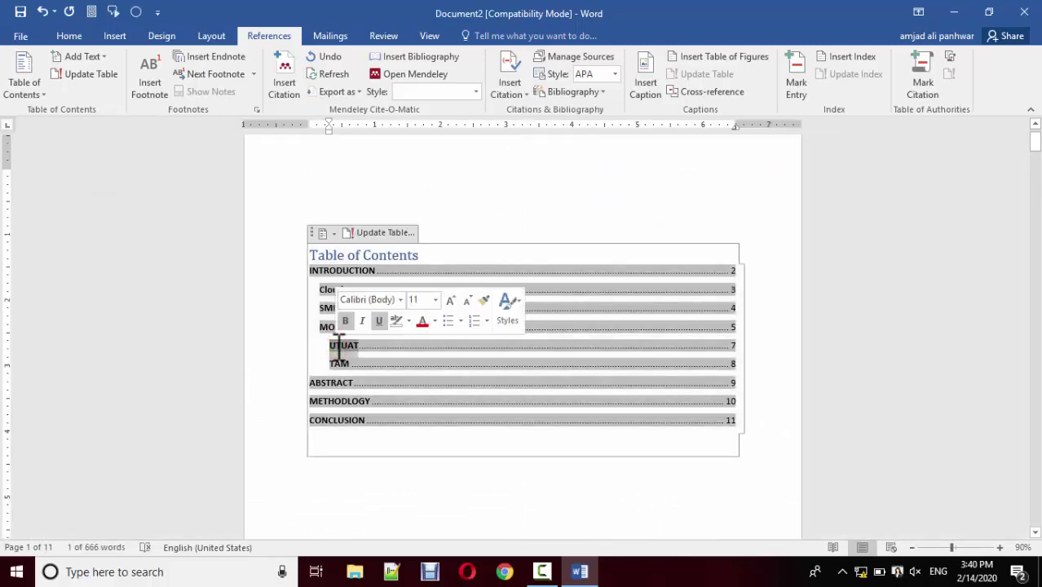
{"action": "left_click", "coordinate": [342, 359]}
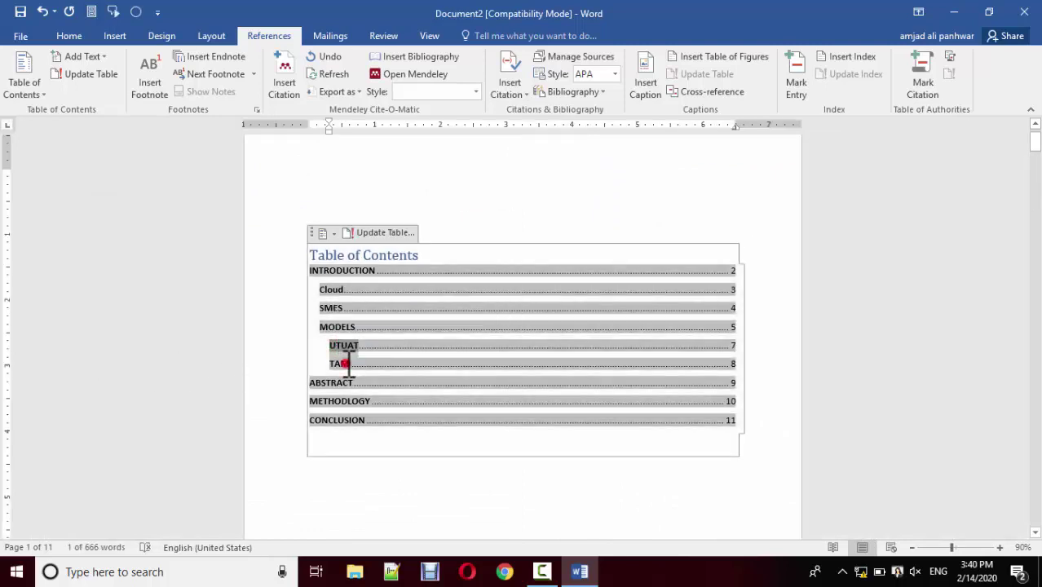
{"action": "left_click", "coordinate": [336, 346]}
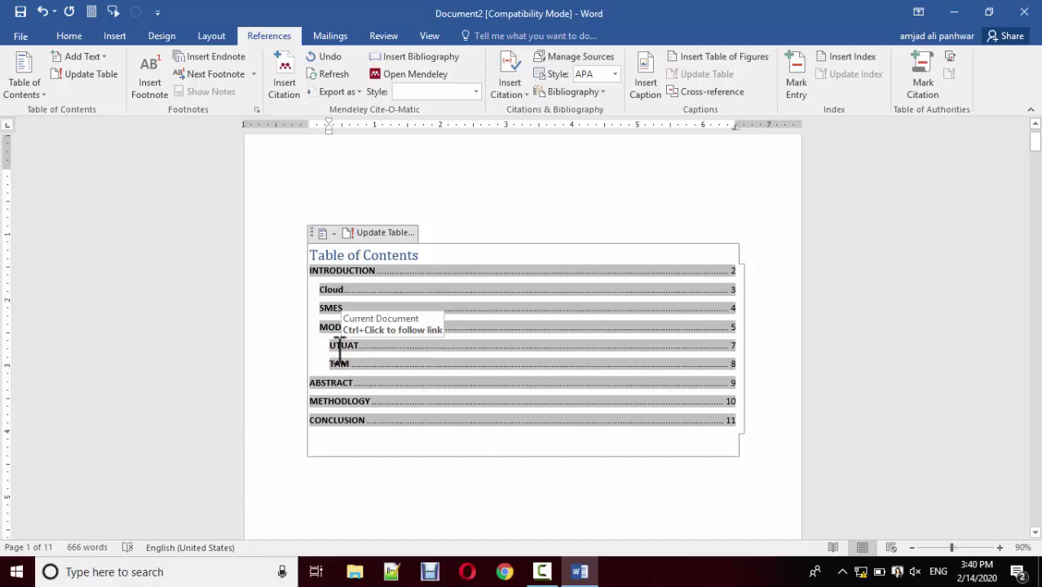
{"action": "left_click", "coordinate": [68, 75]}
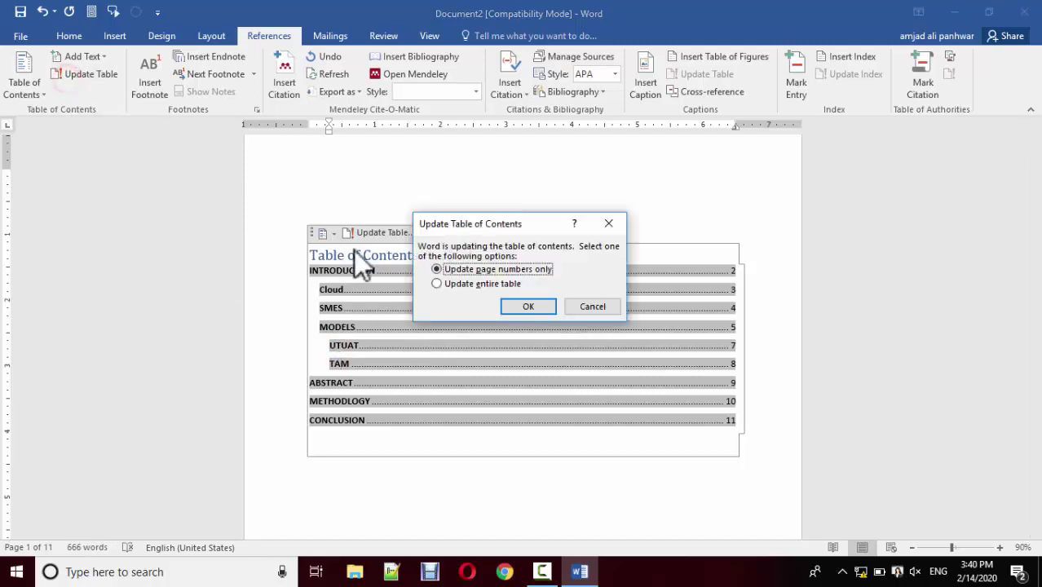
Update the entire table so TAM (page 7) precedes UTUAT, then test the ABSTRACT link
{"action": "left_click", "coordinate": [481, 285]}
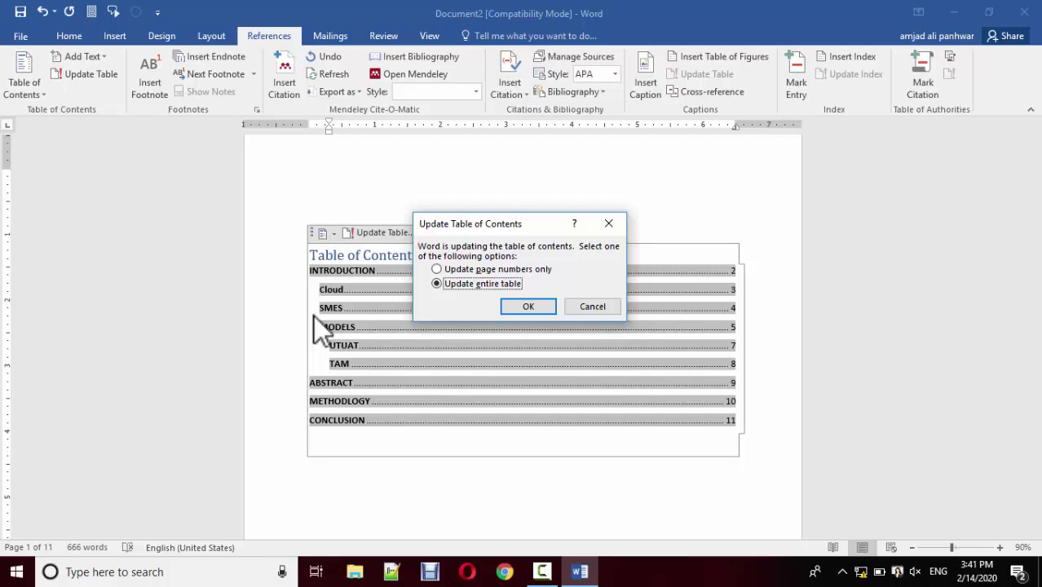
{"action": "left_click", "coordinate": [528, 307]}
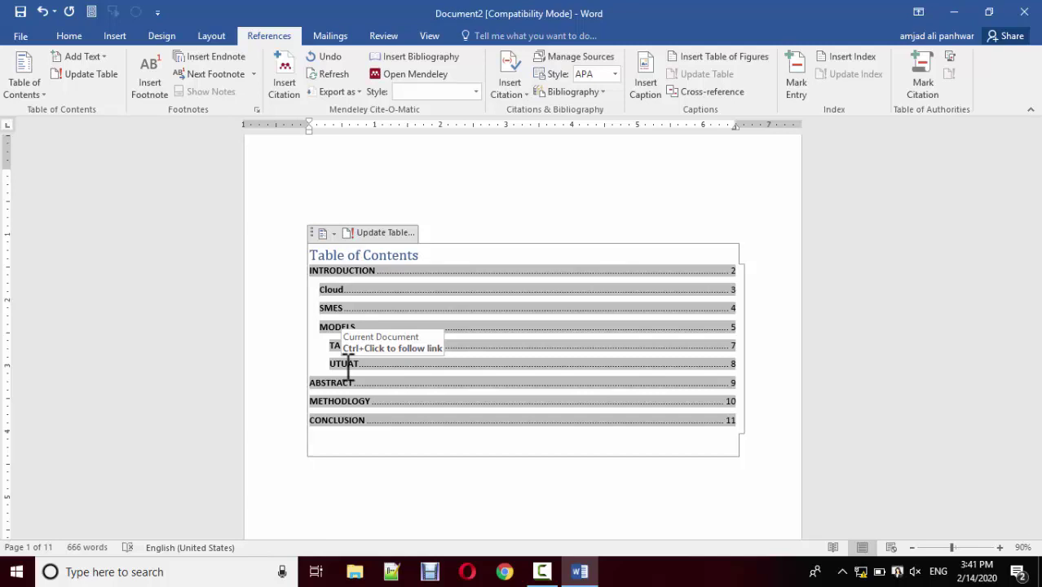
{"action": "left_click", "coordinate": [479, 183]}
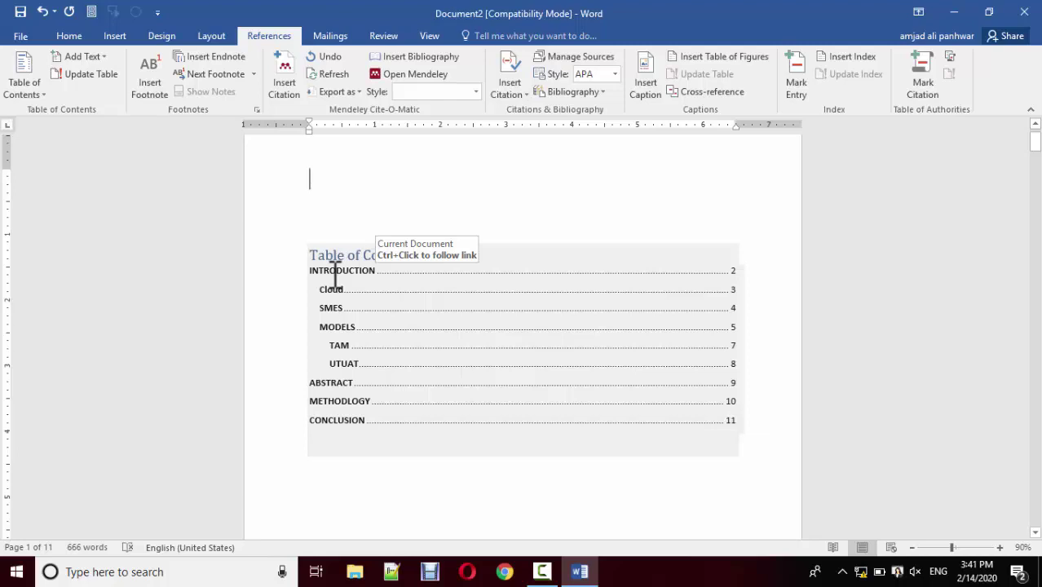
{"action": "left_click", "coordinate": [344, 383], "text": "ctrl"}
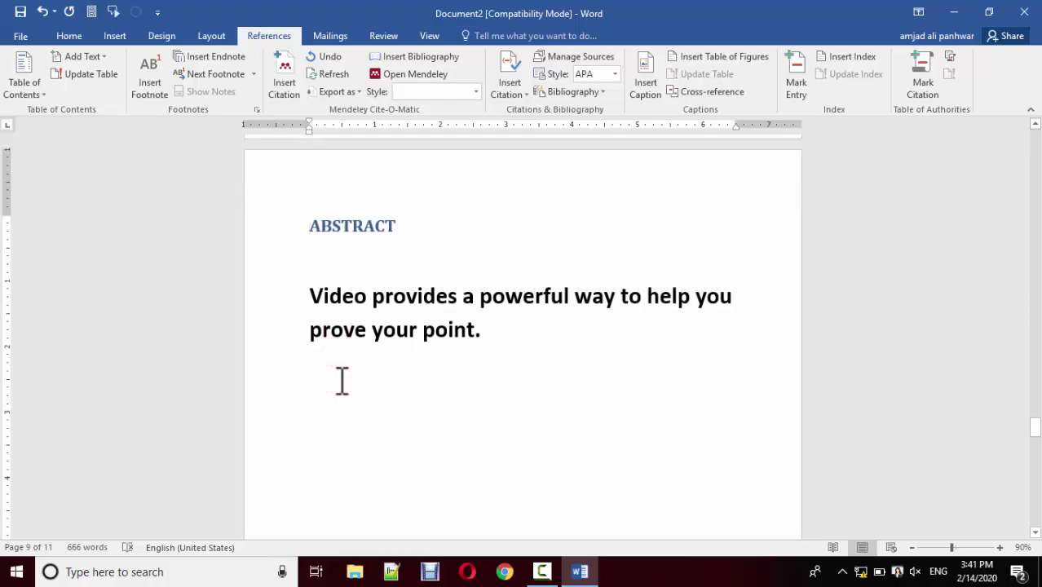
{"action": "left_click", "coordinate": [23, 36]}
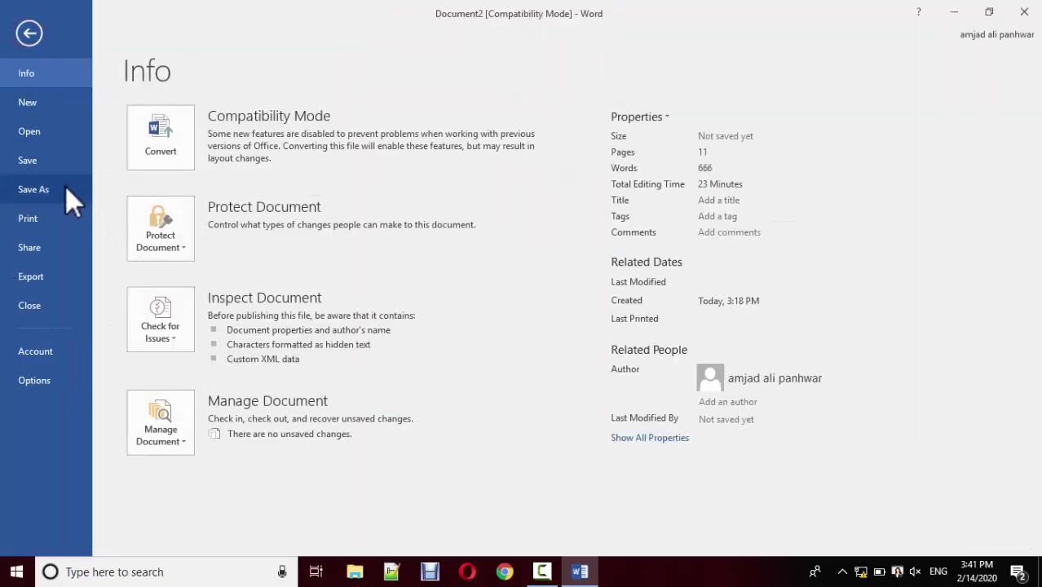
Save a copy to the Desktop as 'Table of Contents.pdf' in PDF format
{"action": "left_click", "coordinate": [65, 187]}
{"action": "left_click", "coordinate": [202, 250]}
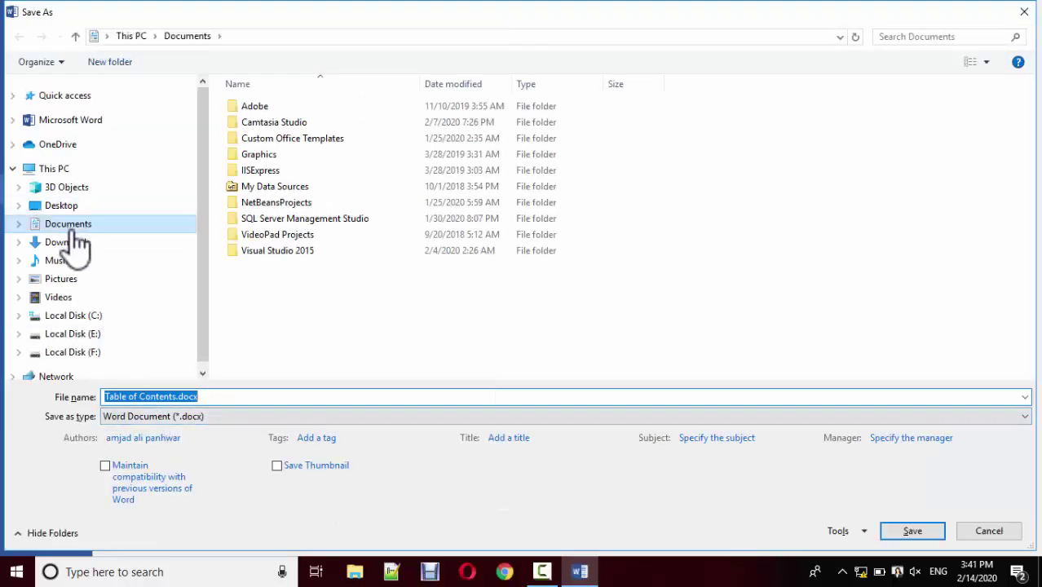
{"action": "left_click", "coordinate": [64, 207]}
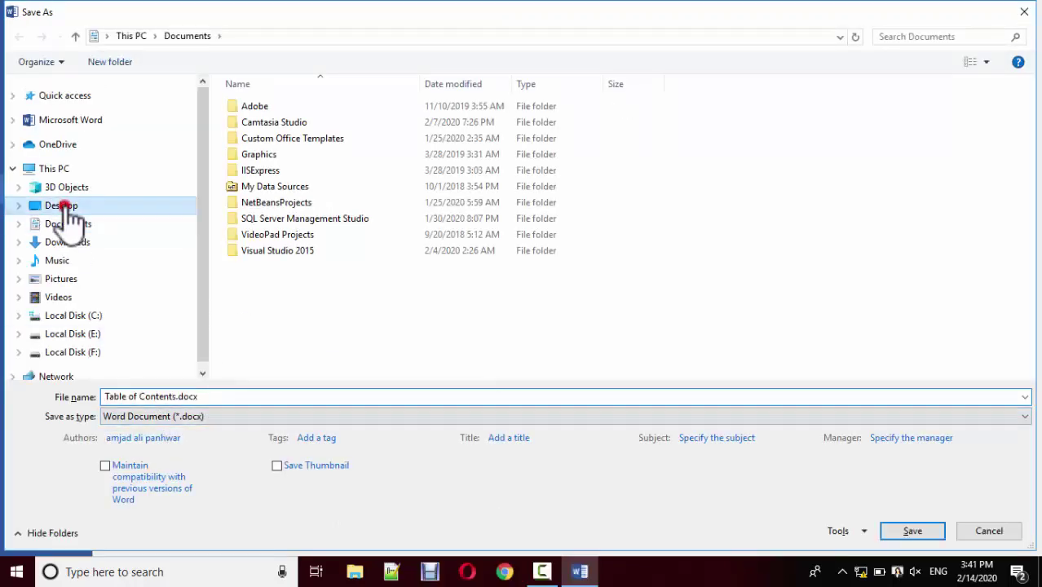
{"action": "left_click", "coordinate": [127, 417]}
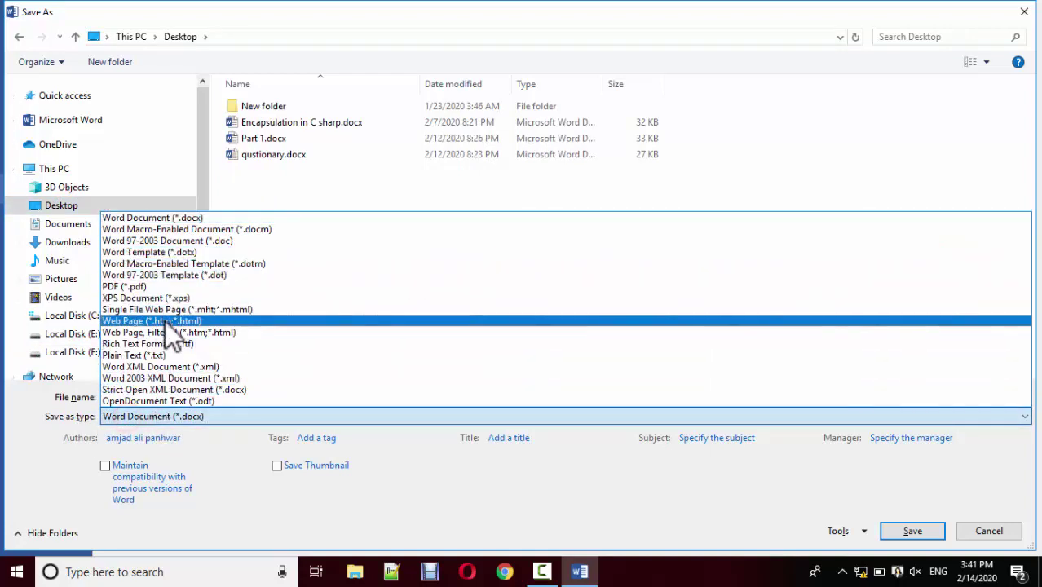
{"action": "left_click", "coordinate": [139, 289]}
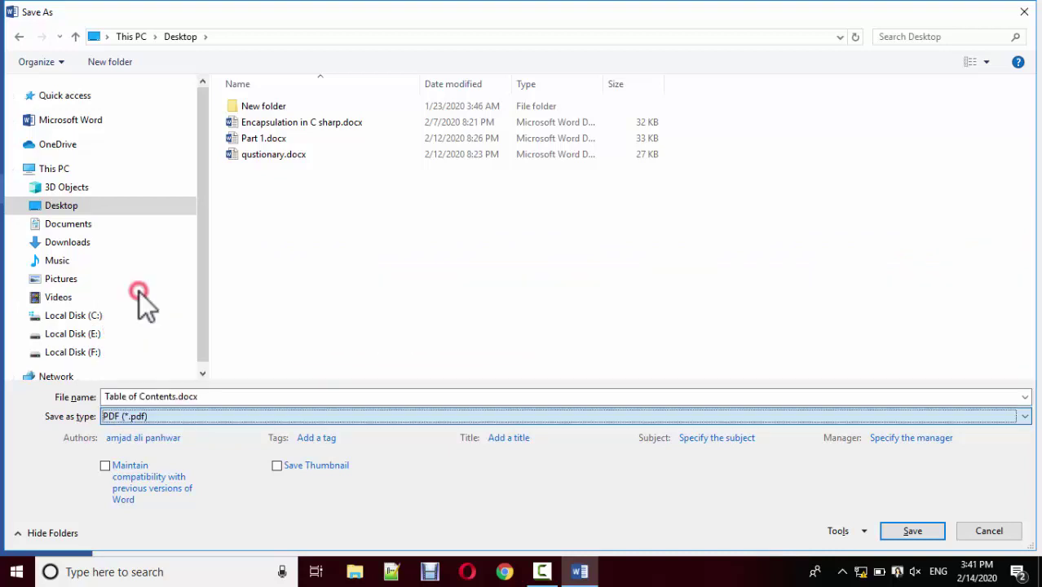
Save the PDF, test its INTRODUCTION link in Edge, zoom out, then close it
{"action": "left_click", "coordinate": [910, 531]}
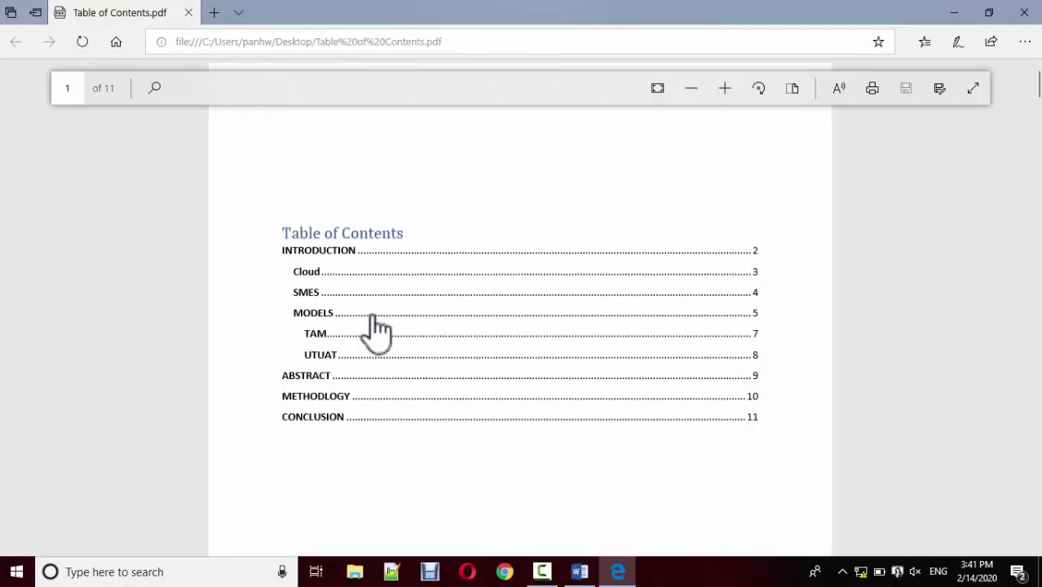
{"action": "left_click", "coordinate": [311, 248]}
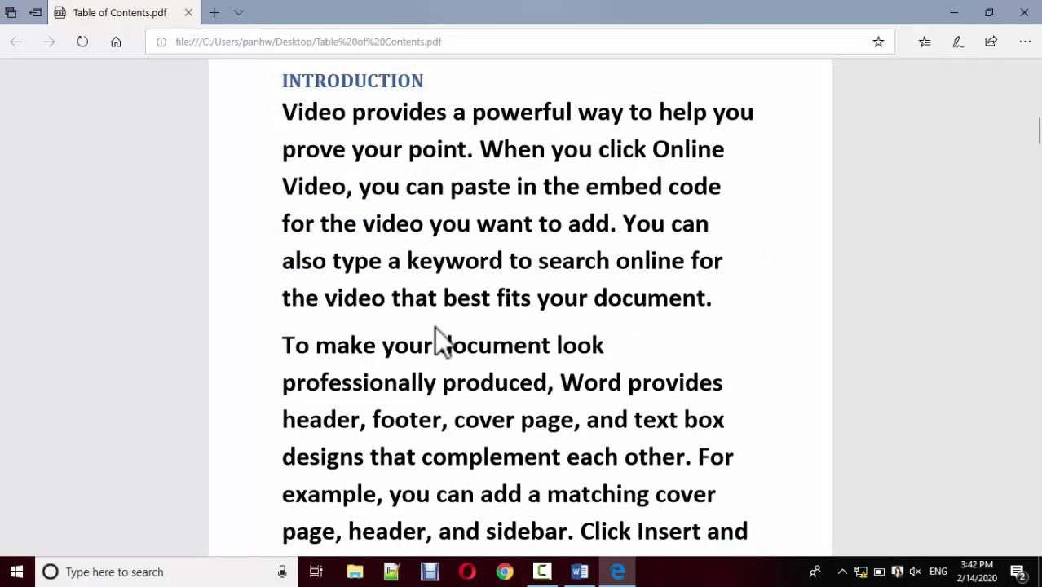
{"action": "key", "text": "ctrl+minus"}
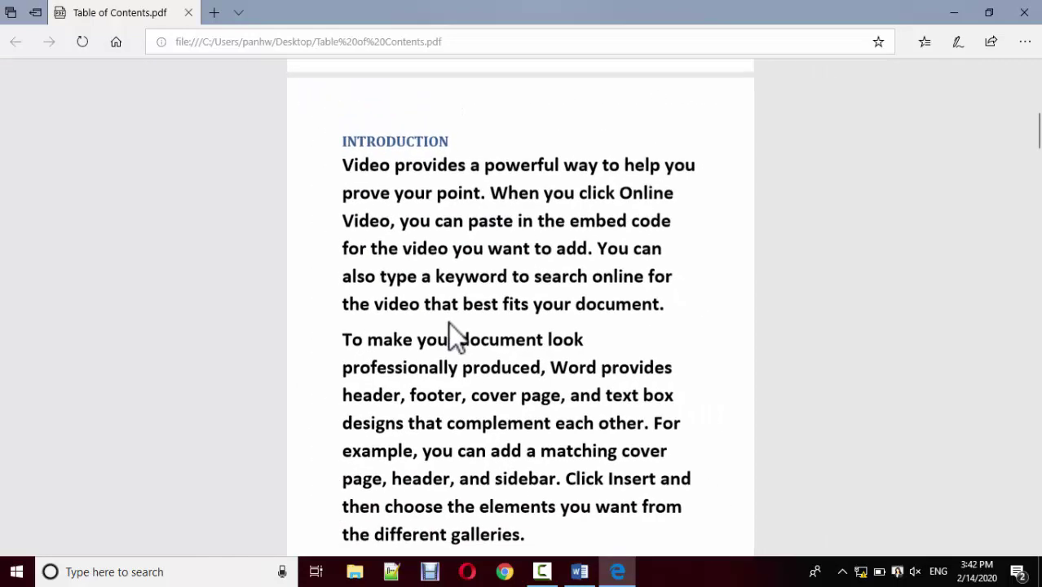
{"action": "key", "text": "super+d"}
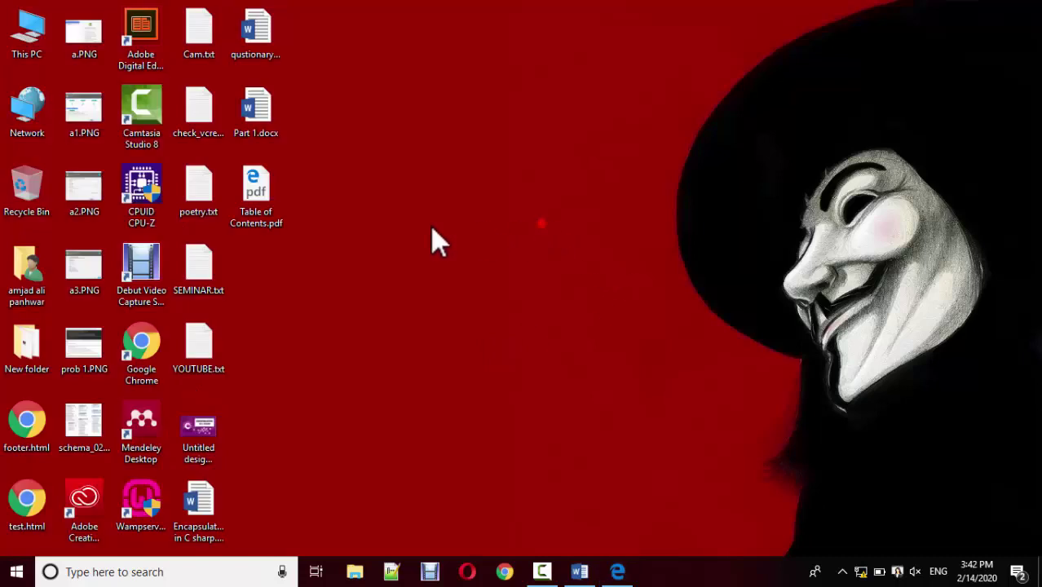
Open Table of Contents.pdf from the desktop with Google Chrome
{"action": "right_click", "coordinate": [268, 201]}
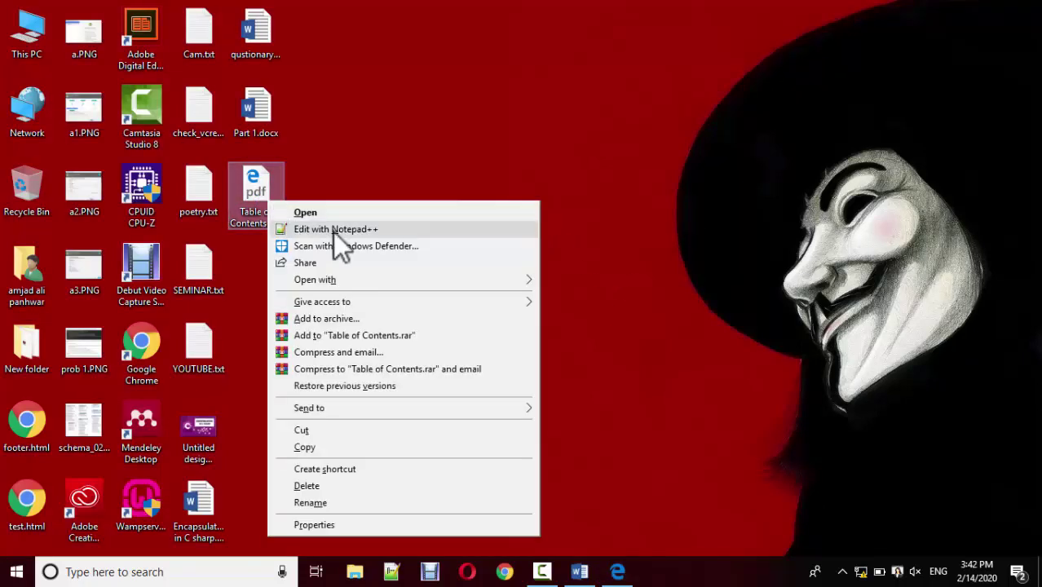
{"action": "mouse_move", "coordinate": [376, 281]}
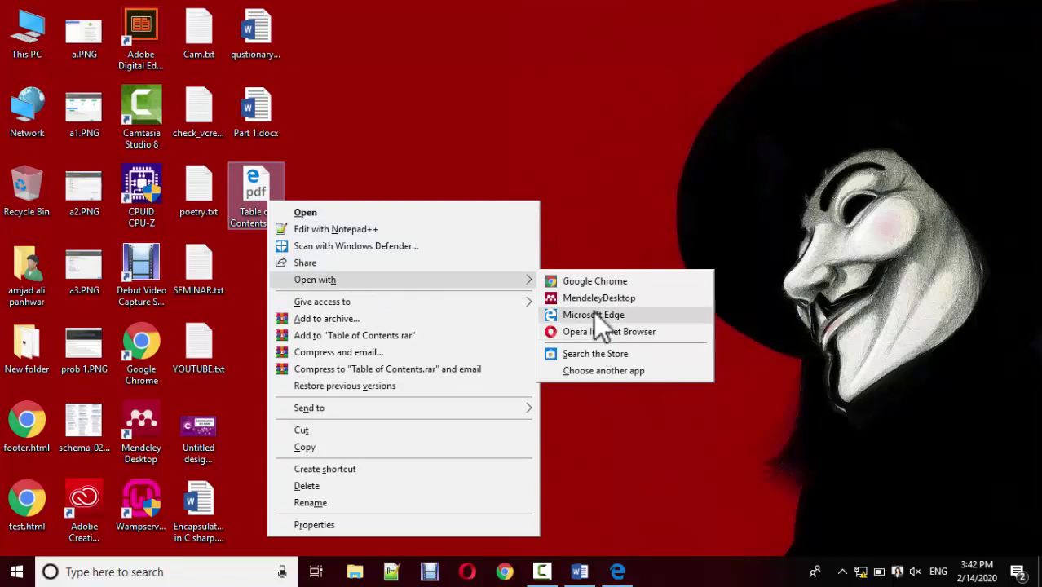
{"action": "left_click", "coordinate": [571, 280]}
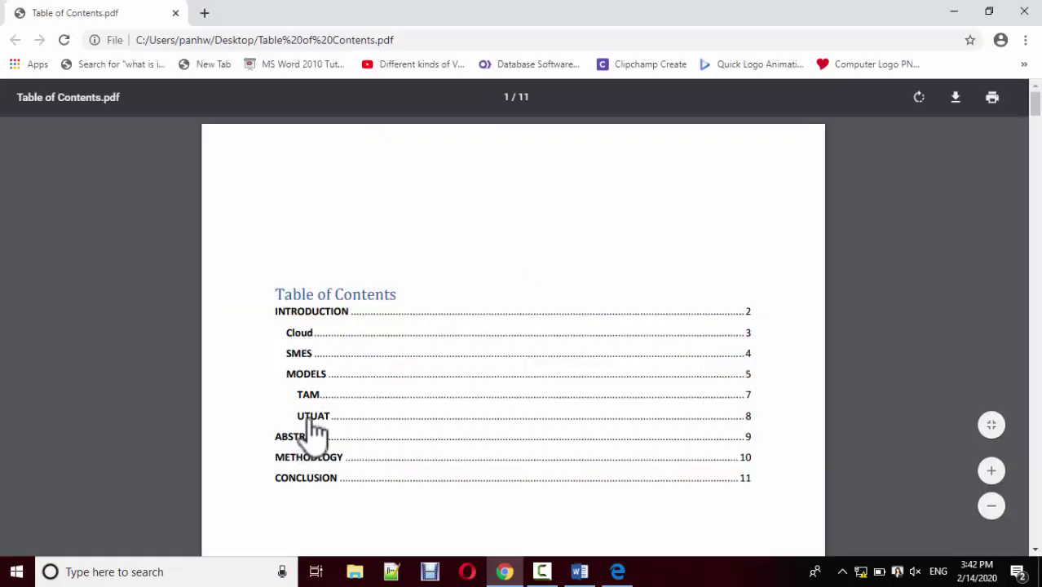
Follow the TAM link in the PDF's table of contents to reach page 7 of 11
{"action": "left_click", "coordinate": [314, 397]}
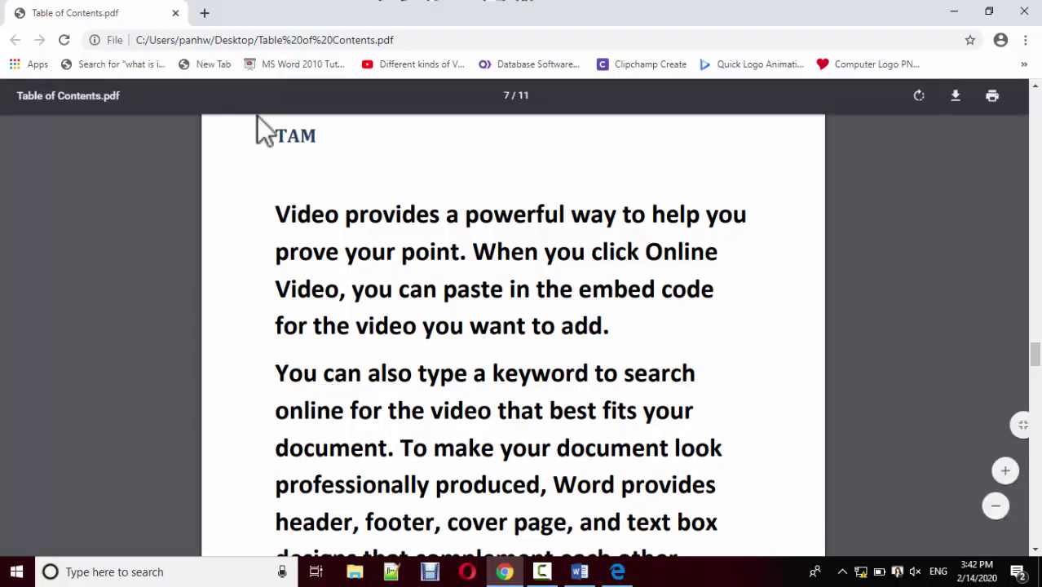
{"action": "left_click", "coordinate": [580, 570]}
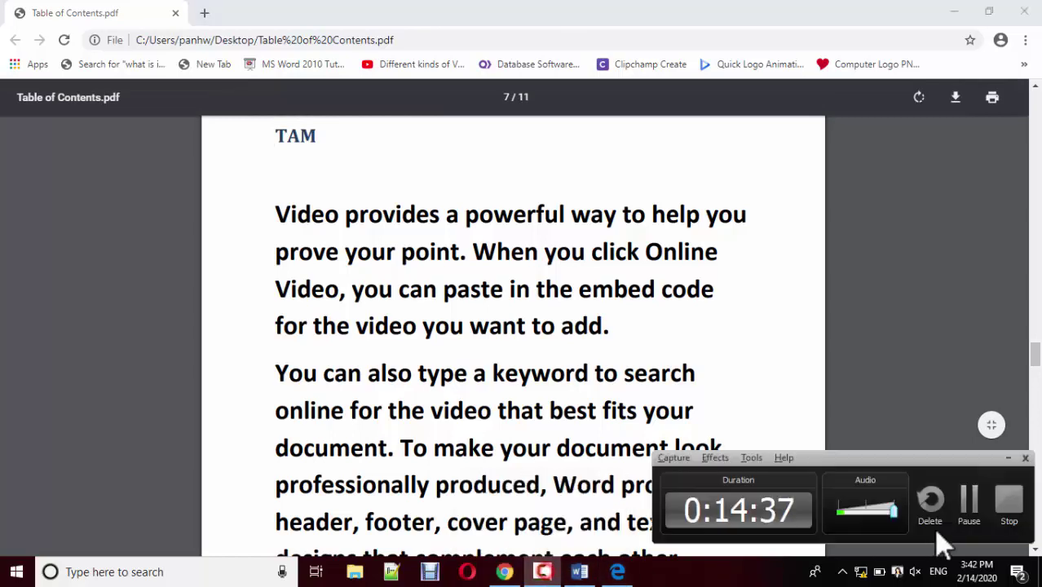